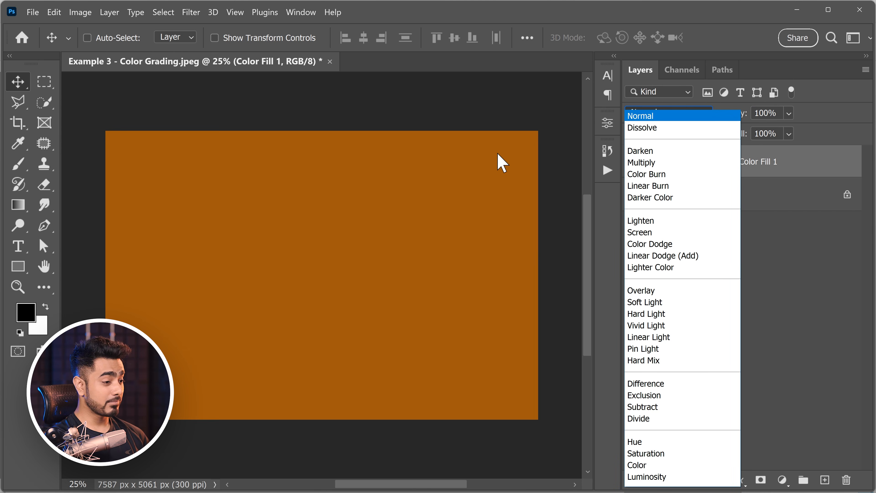
- Set the Color Fill 1 layer's blend mode to Hard Mix and lower its fill to 20%
click(640, 361)
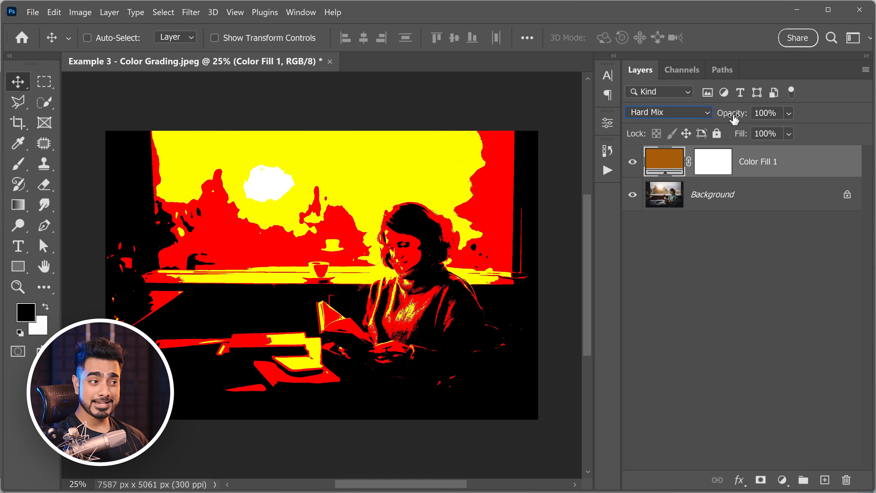
drag(733, 118, 767, 102)
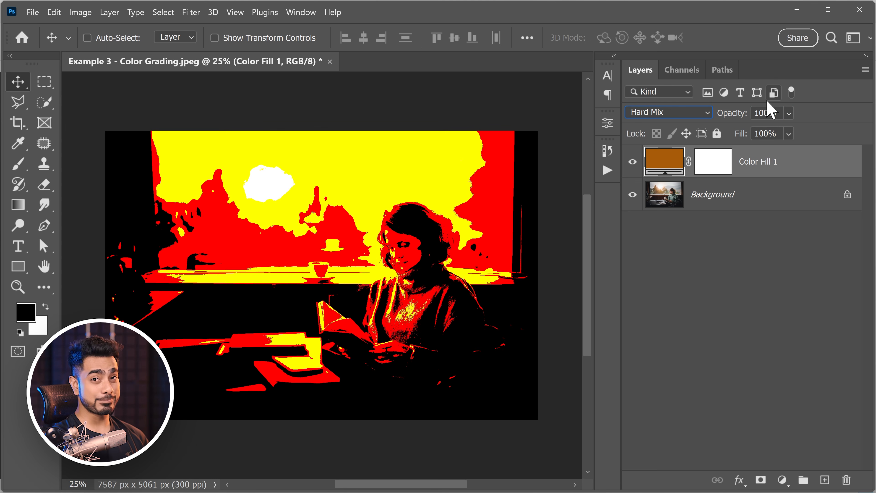
drag(740, 136, 727, 137)
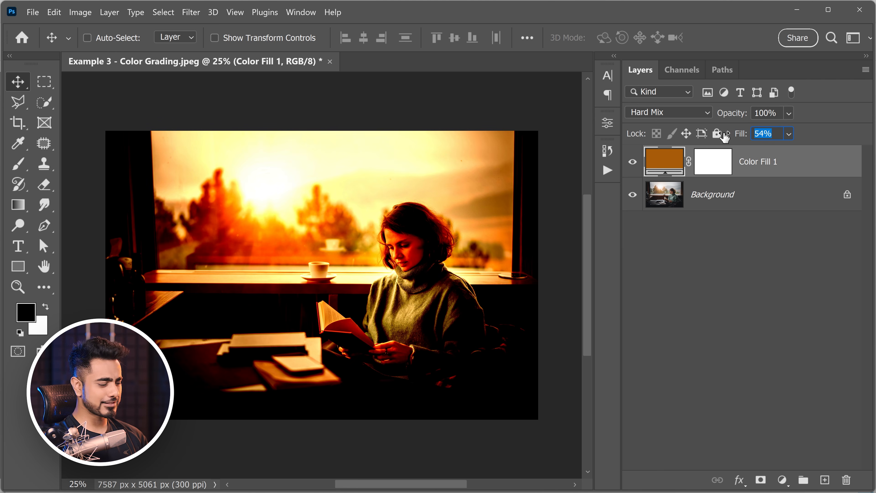
drag(719, 136, 715, 134)
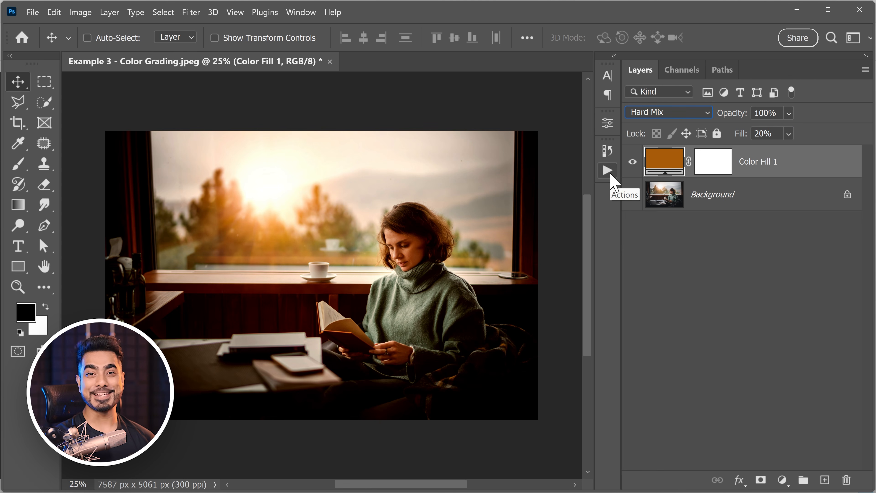
- Toggle the color fill layer's visibility to compare the graded image with the original
click(633, 162)
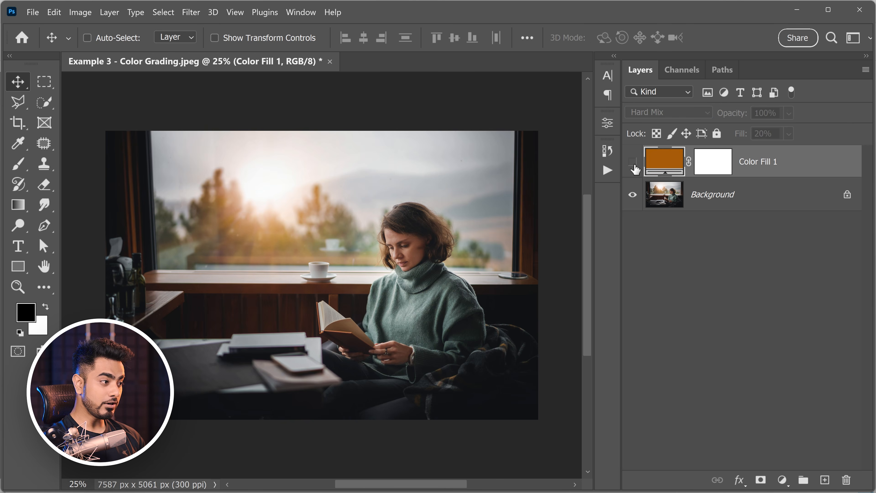
click(633, 163)
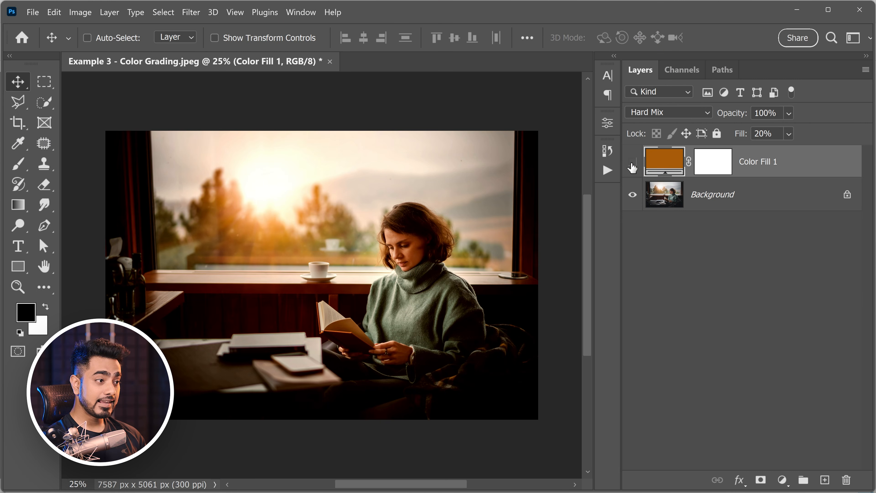
click(632, 162)
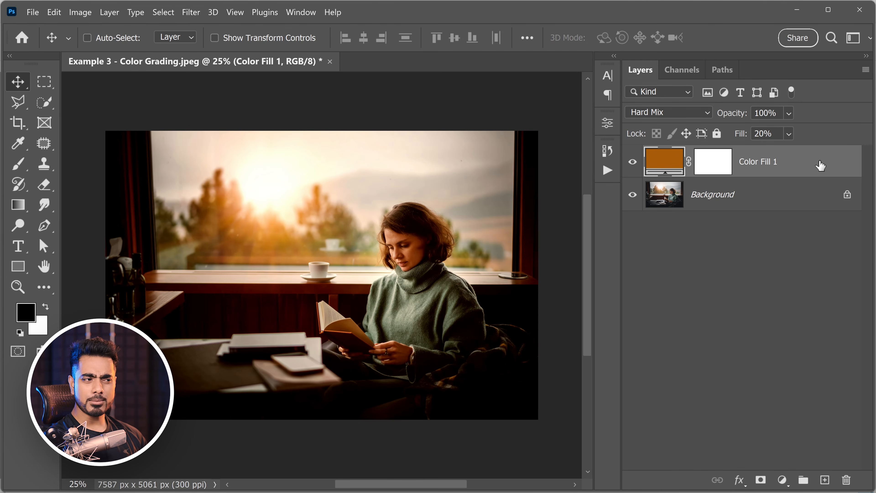
- Open the color fill layer's blending options and examine the image beside the Layer Style dialog
double_click(817, 166)
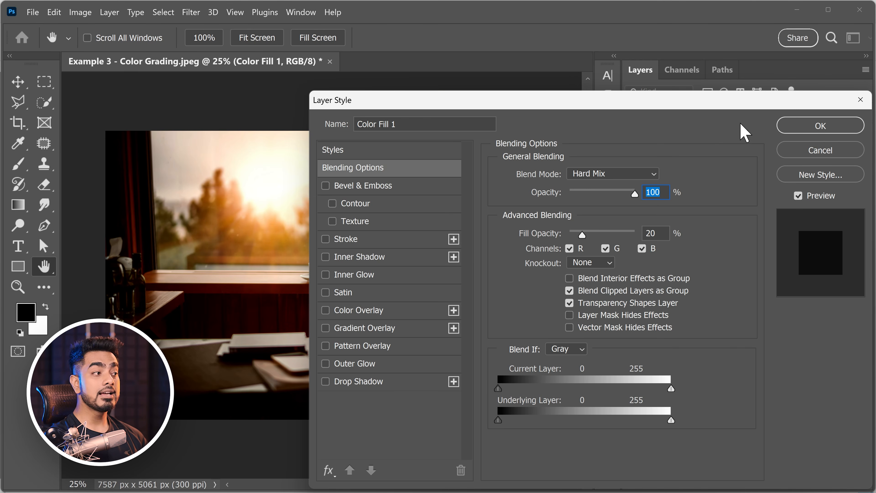
drag(440, 112, 427, 98)
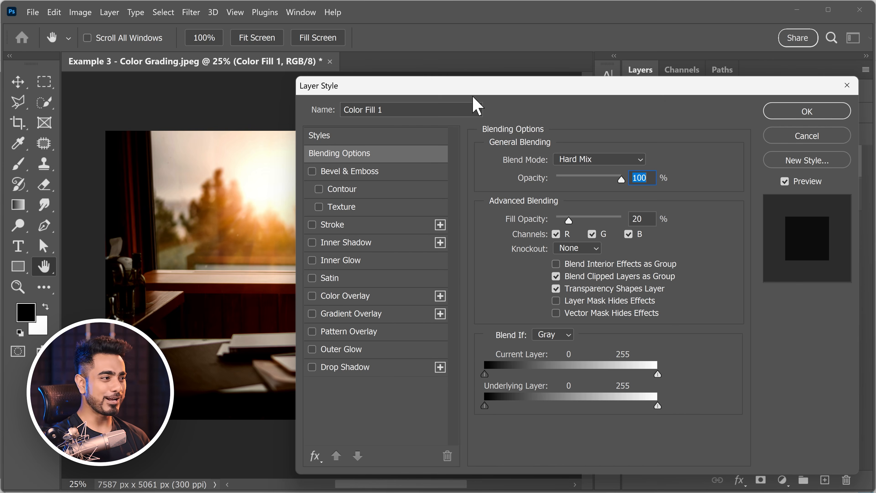
drag(474, 88, 446, 53)
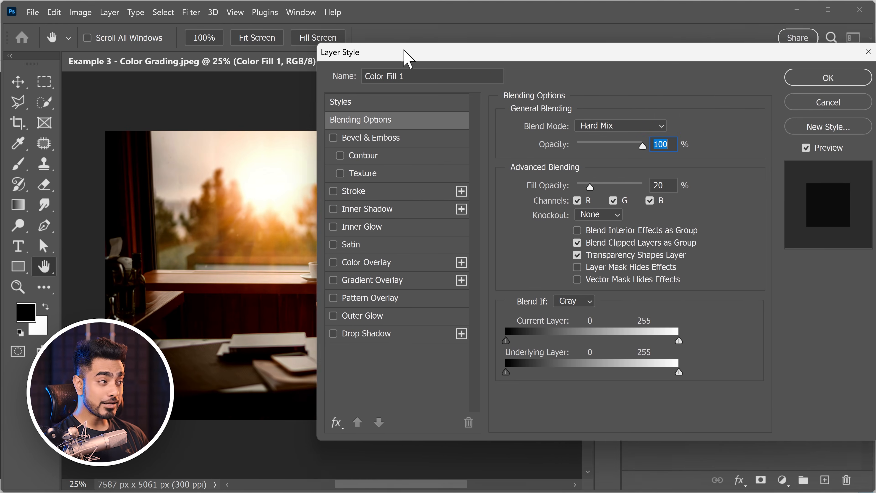
drag(405, 57, 546, 71)
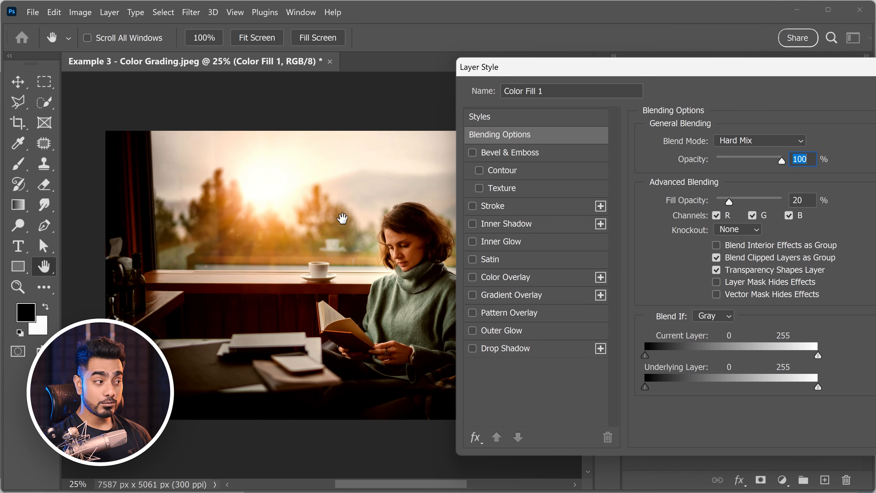
scroll(342, 217, up, 3)
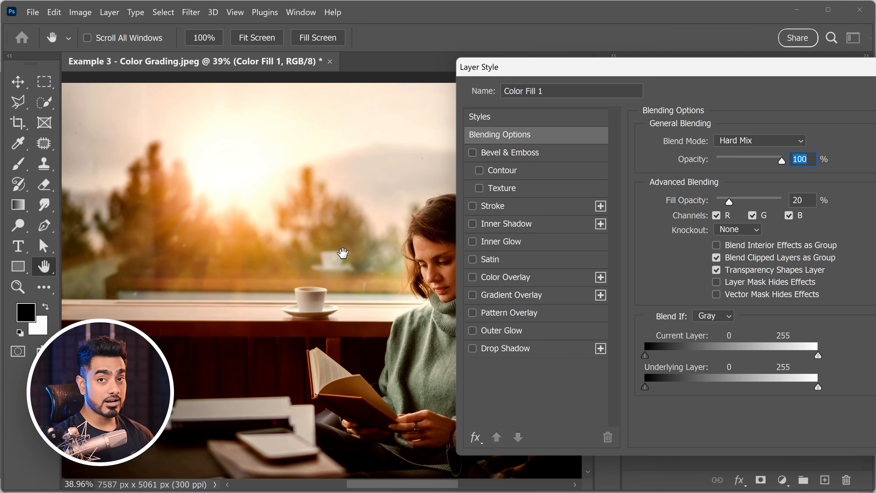
drag(342, 253, 278, 208)
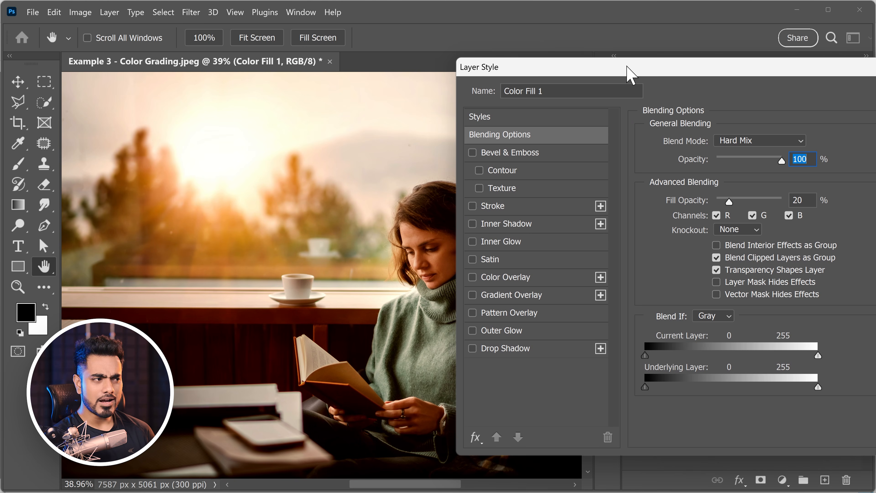
drag(630, 69, 218, 71)
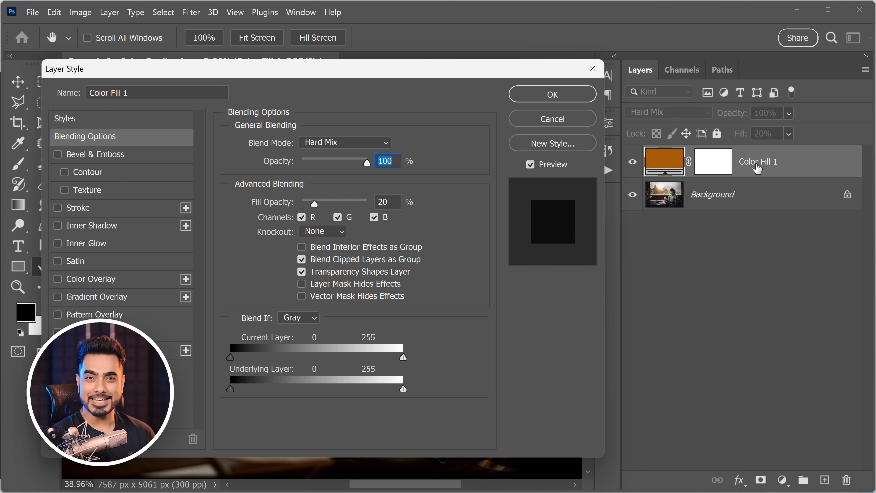
drag(320, 73, 709, 89)
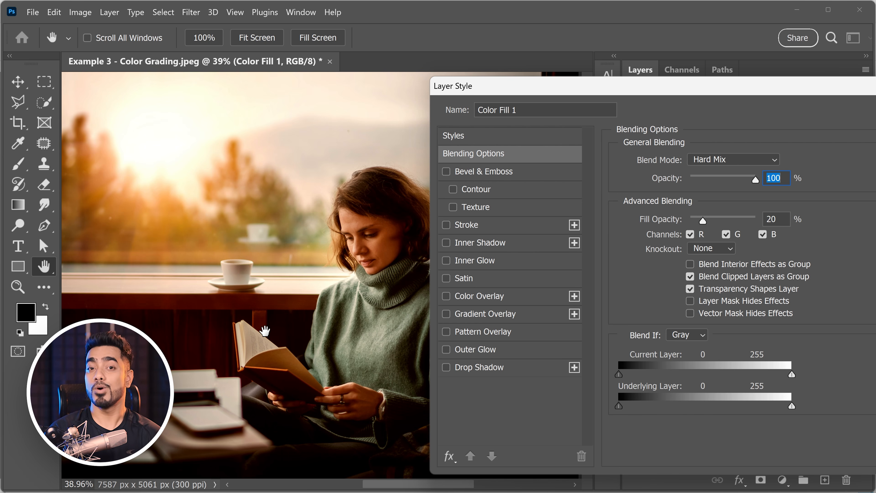
drag(662, 92, 293, 88)
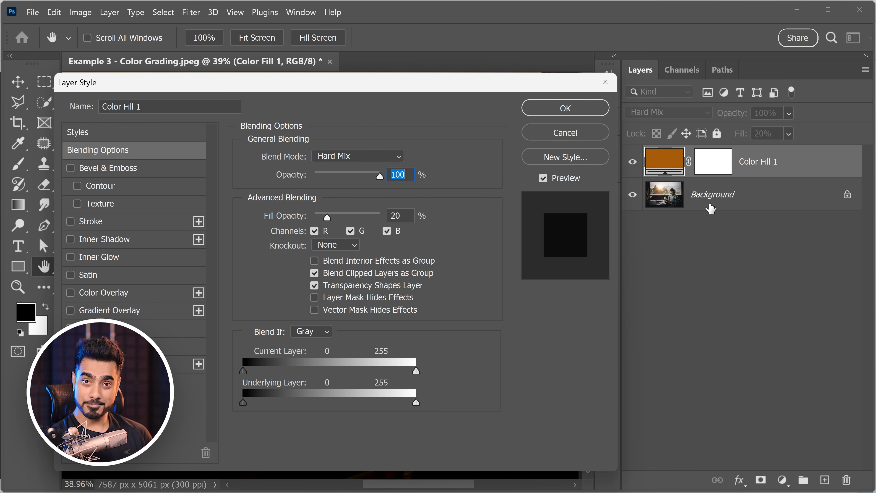
drag(273, 87, 597, 66)
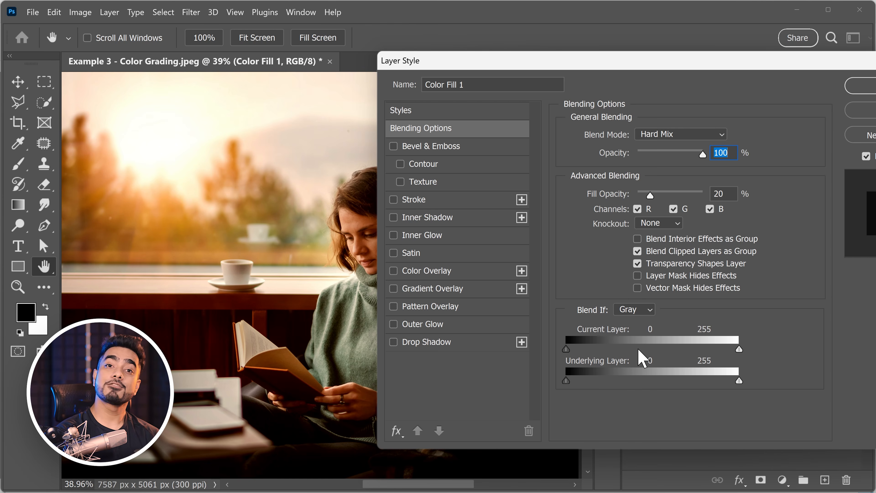
drag(659, 55, 325, 86)
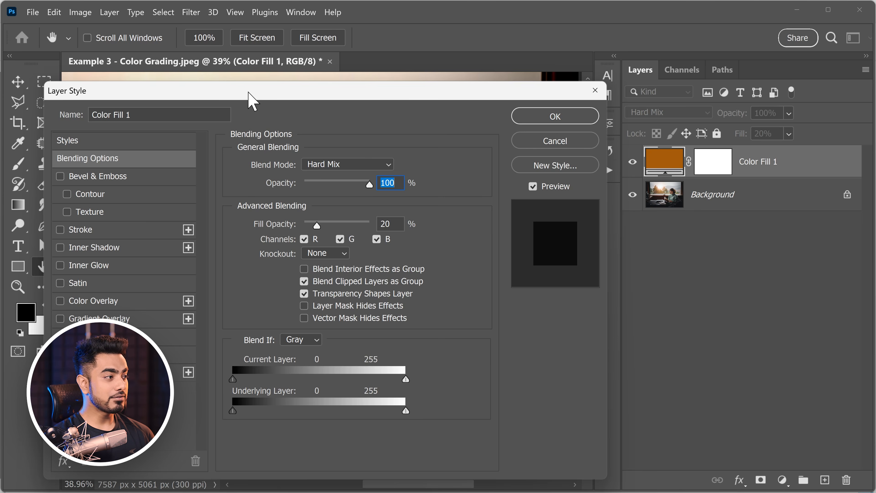
drag(257, 91, 644, 52)
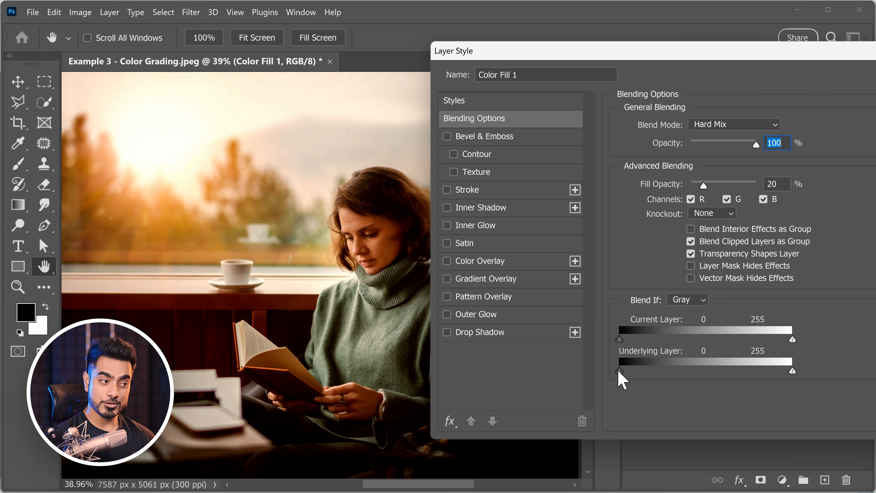
- Move the Blend If Underlying Layer black slider and split it to 0 and 92
drag(618, 371, 665, 368)
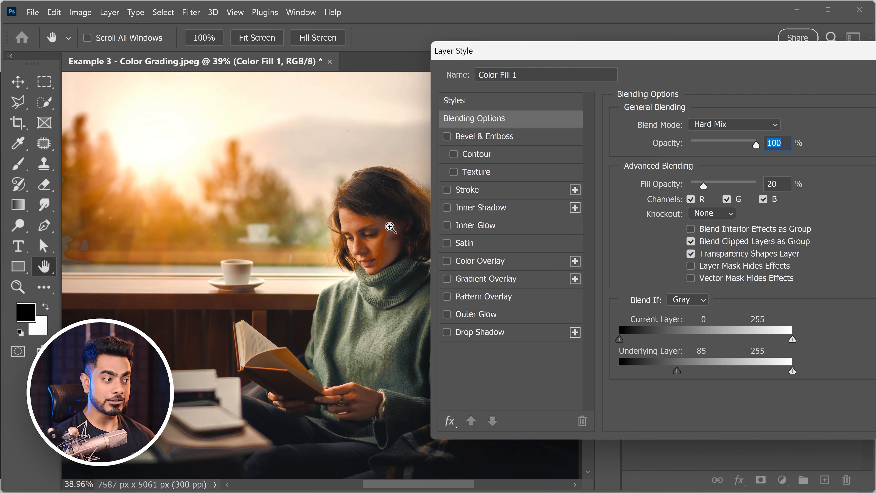
scroll(392, 227, up, 5)
drag(405, 221, 340, 234)
mouse_move(673, 369)
mouse_down()
mouse_move(637, 369)
mouse_move(671, 368)
mouse_up()
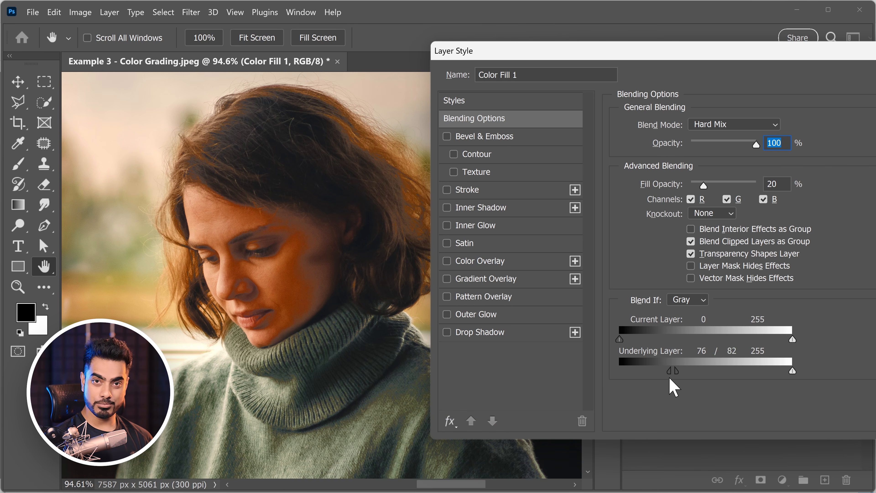
mouse_move(669, 372)
mouse_down()
mouse_move(618, 372)
mouse_move(682, 372)
mouse_up()
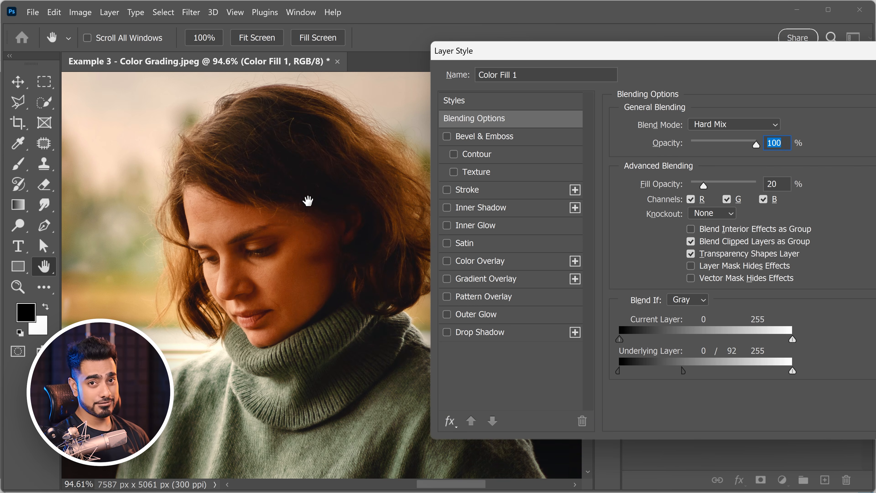
- Drag the split black slider's right half to 255 and confirm the Layer Style dialog
drag(252, 199, 242, 196)
drag(193, 172, 298, 284)
drag(153, 239, 271, 266)
drag(214, 251, 226, 251)
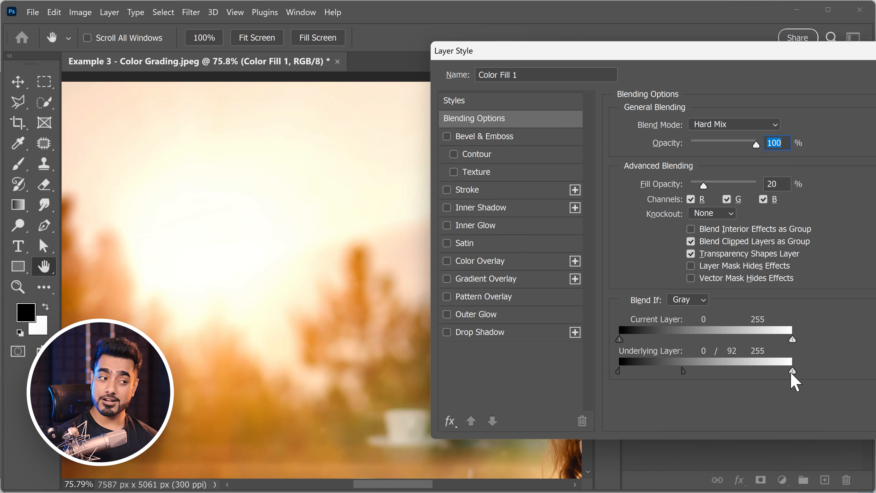
drag(792, 373, 846, 368)
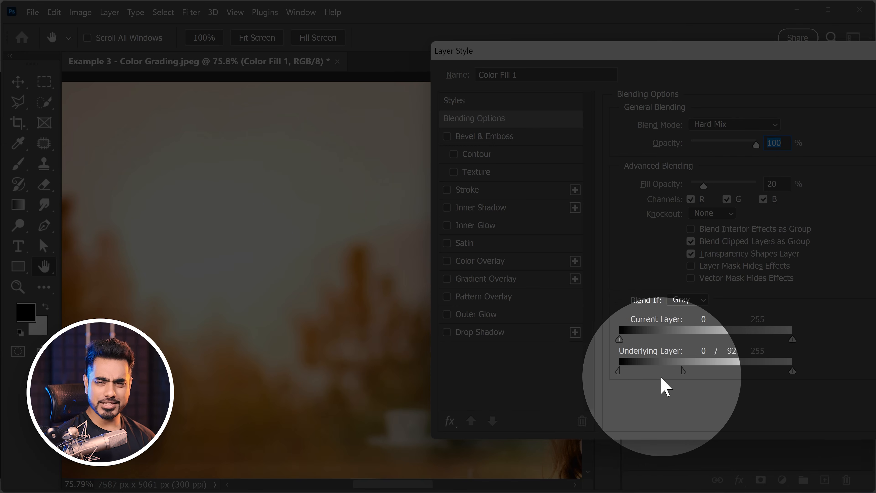
scroll(286, 298, down, 5)
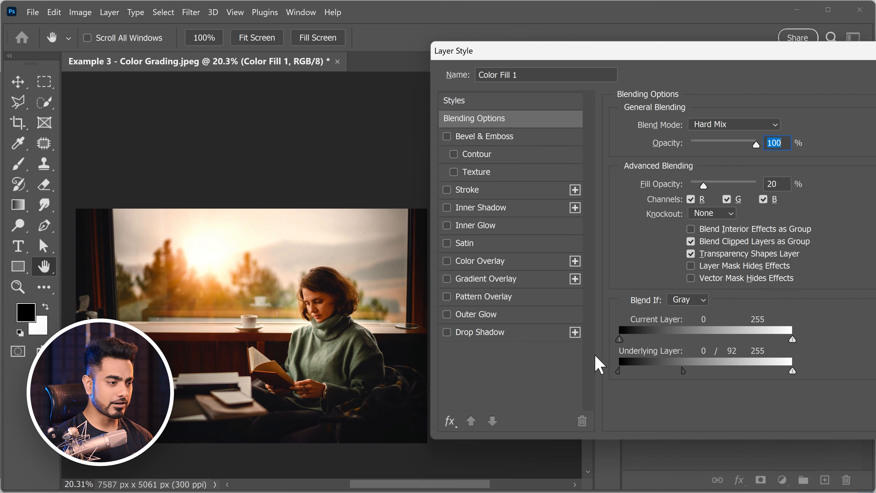
drag(684, 372, 831, 355)
drag(745, 57, 568, 57)
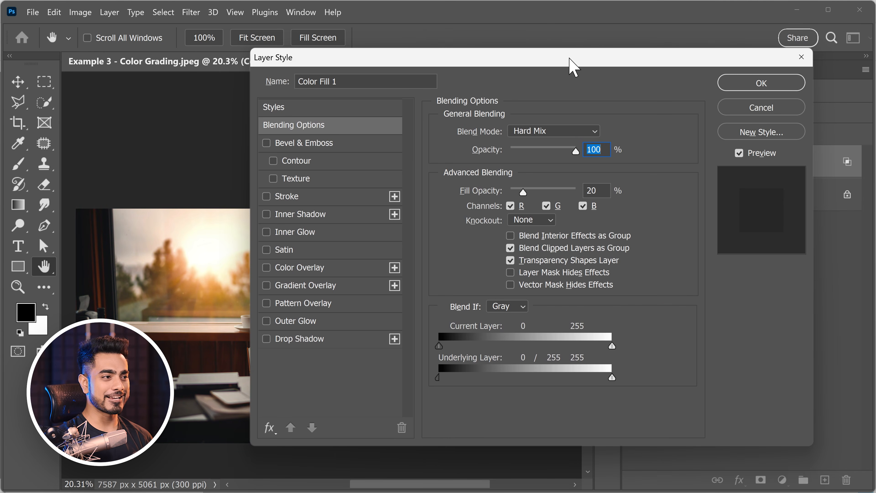
click(765, 88)
- Undo and redo the Blend If change, then toggle the color fill layer's visibility to compare
key(ctrl+0)
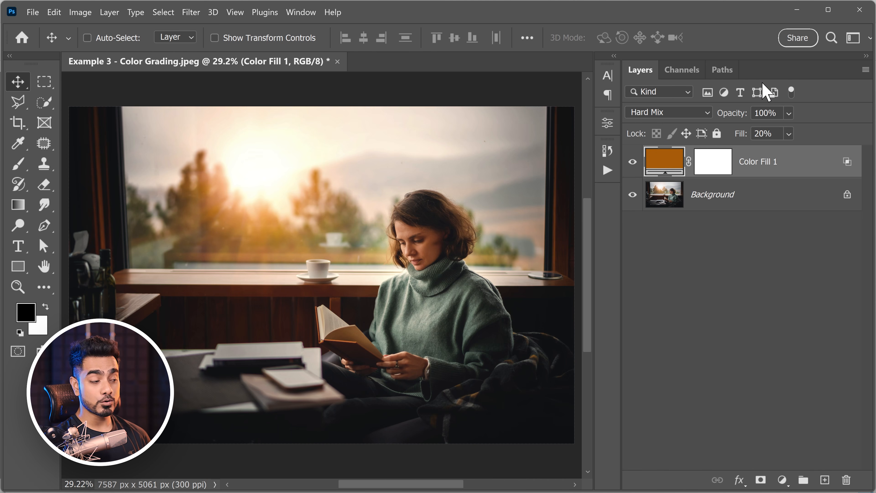
key(ctrl+z)
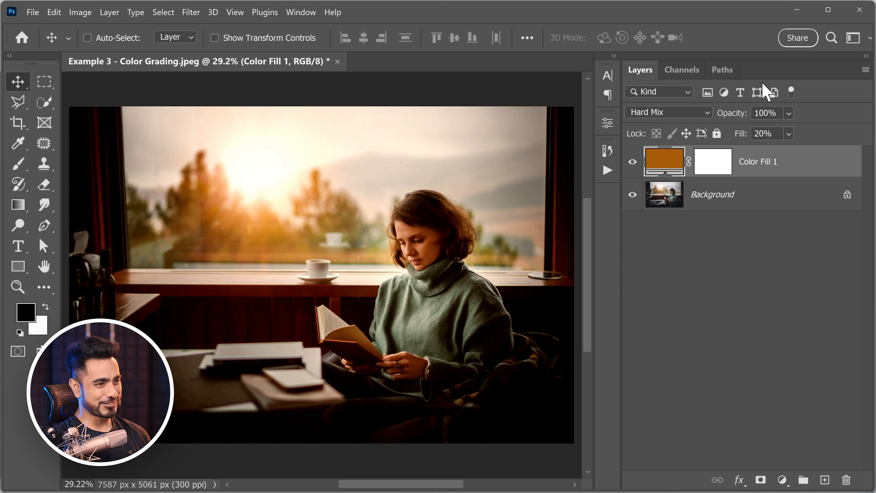
key(ctrl+shift+z)
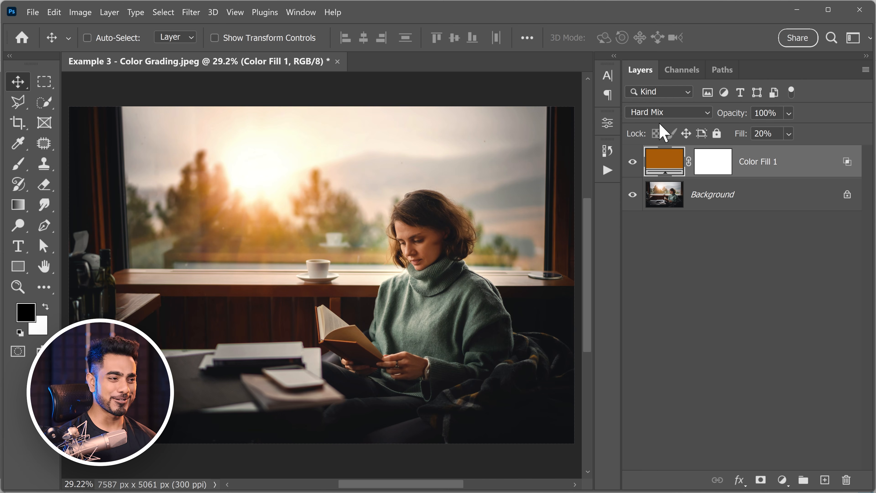
click(632, 168)
click(634, 169)
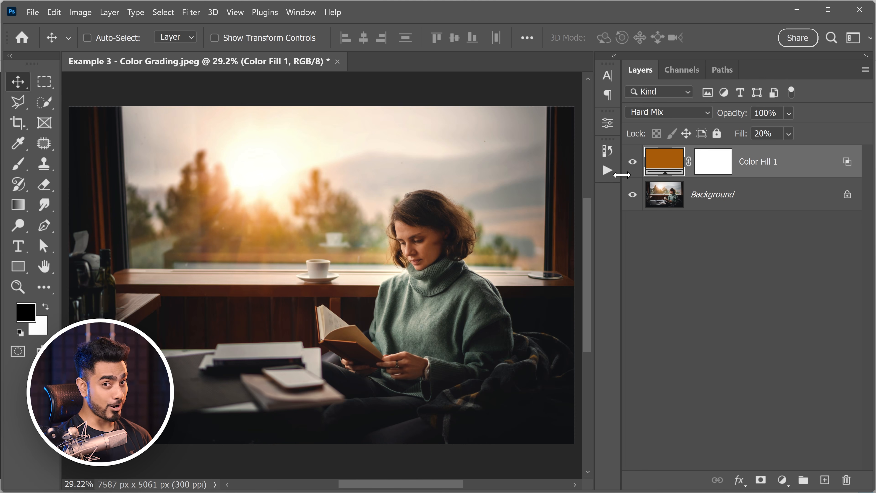
- Lower the color fill layer's opacity to 46%
scroll(416, 235, up, 4)
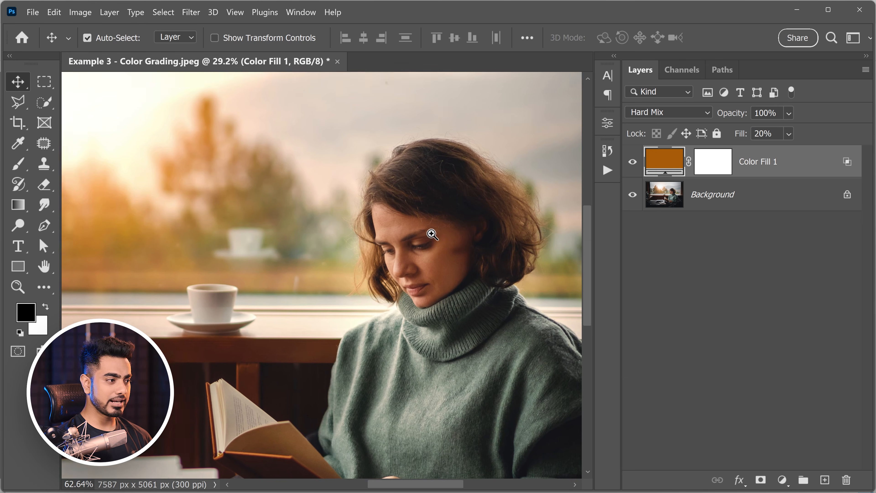
drag(430, 224, 409, 215)
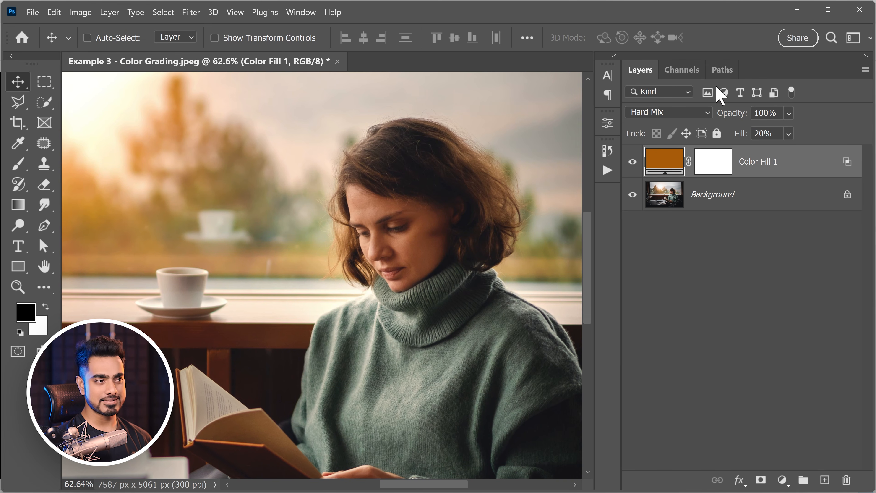
drag(728, 113, 709, 113)
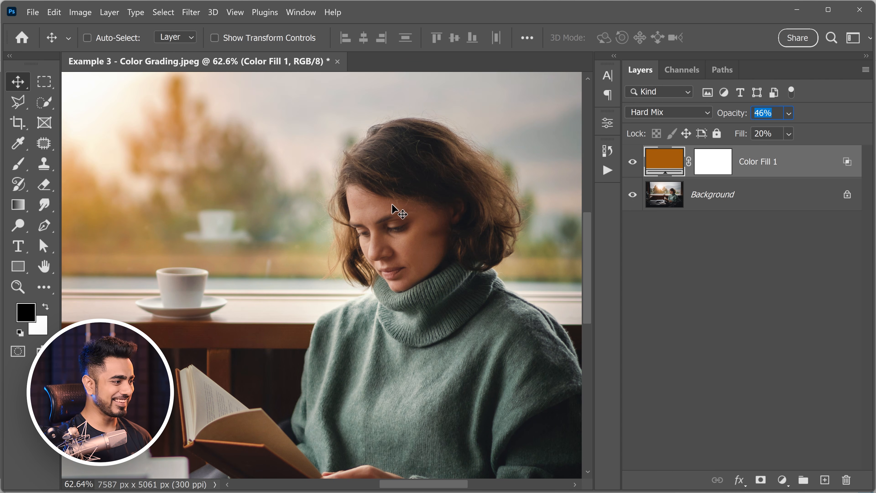
- Toggle the color fill layer's visibility to compare the zoomed-in result
drag(391, 203, 361, 207)
drag(480, 205, 490, 210)
click(633, 162)
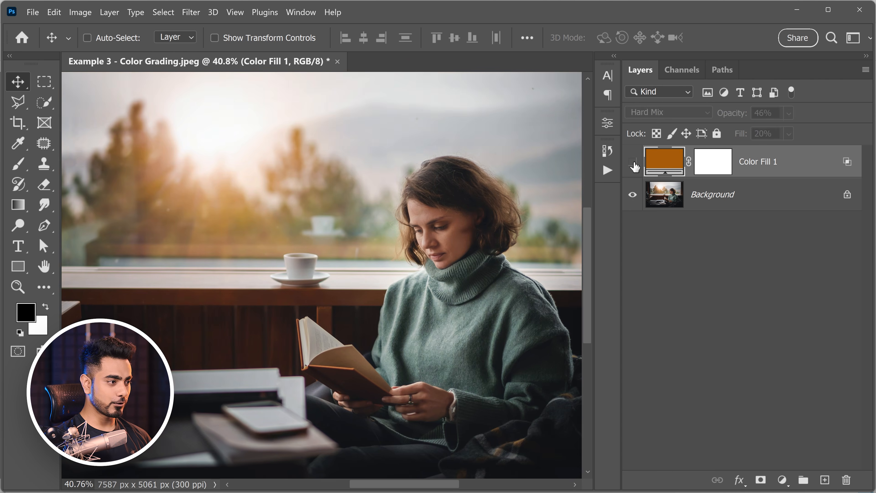
click(633, 162)
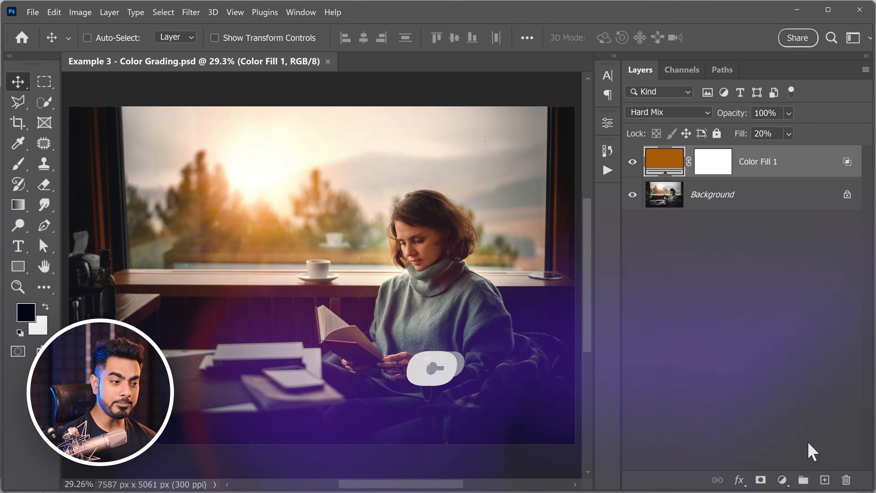
- Add a new empty layer above the color fill and fill it with a horizontal black-to-white gradient across the canvas
click(825, 480)
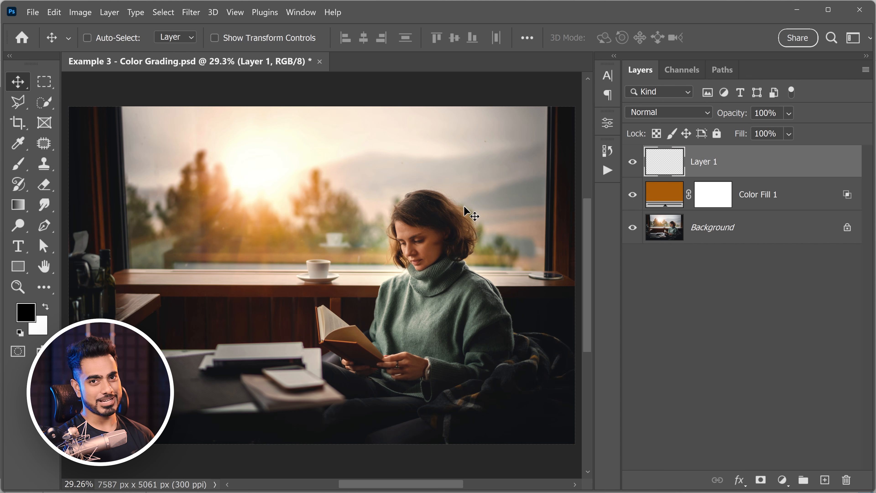
scroll(429, 227, down, 3)
key(g)
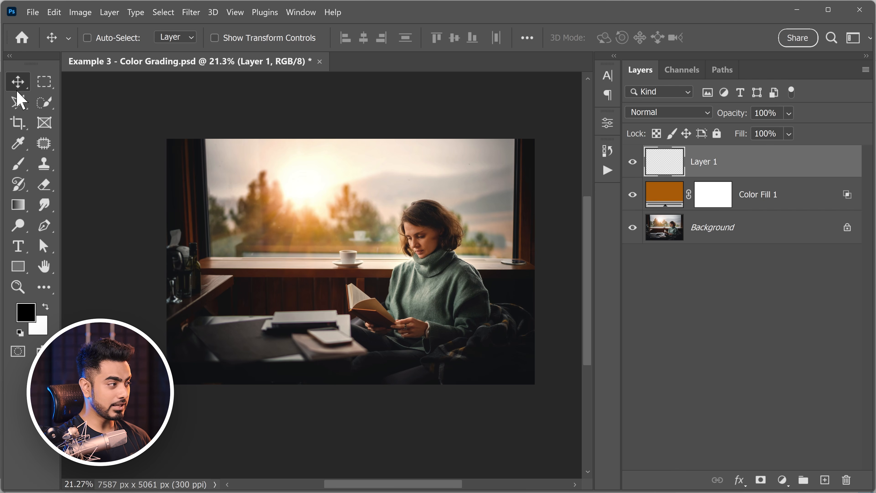
click(17, 86)
click(23, 207)
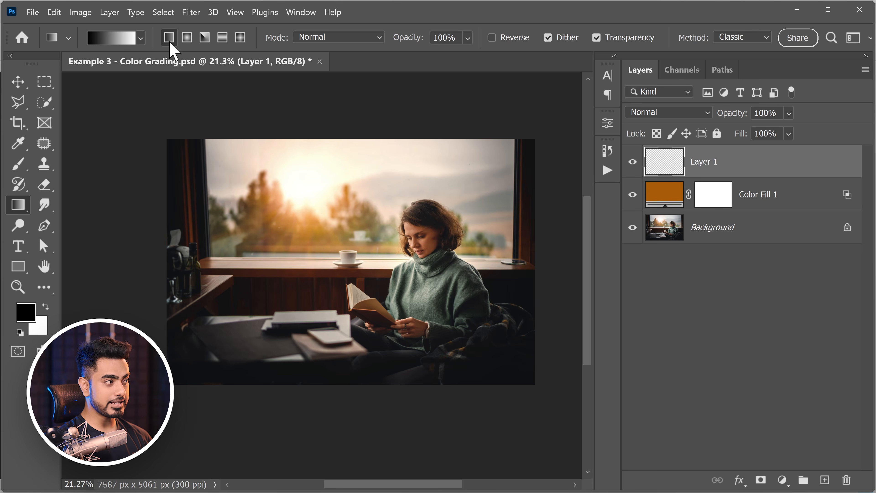
click(141, 38)
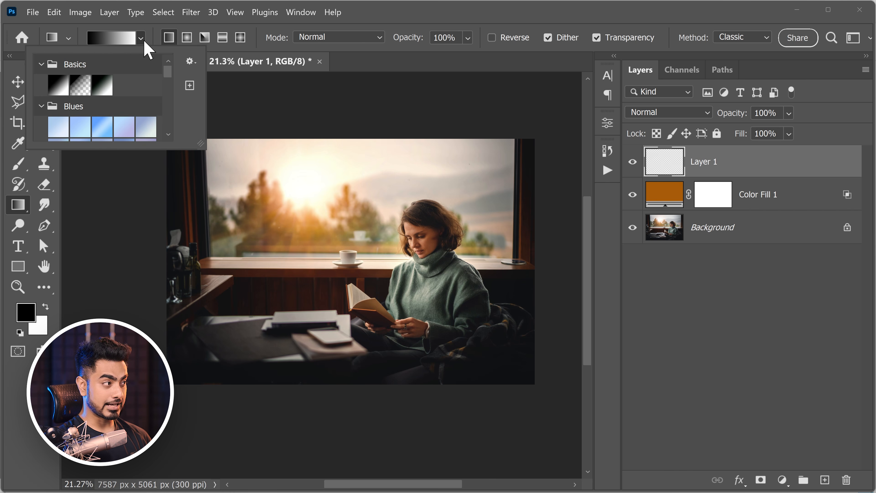
click(144, 42)
drag(197, 261, 497, 263)
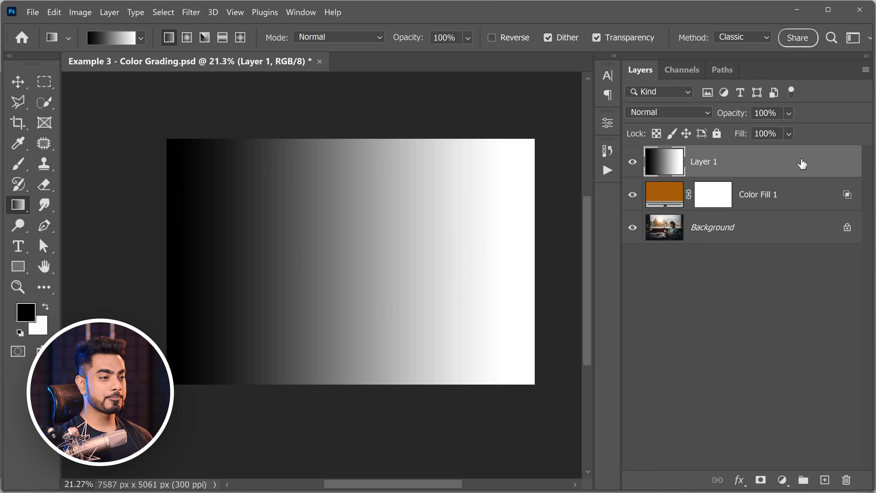
- Open the gradient layer's blending options and examine how the Blend If sliders affect the gradient
double_click(759, 164)
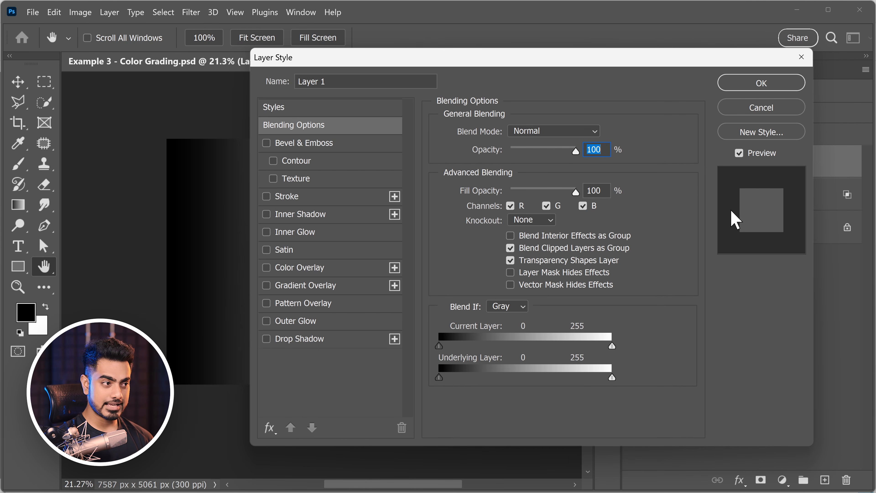
drag(491, 58, 636, 63)
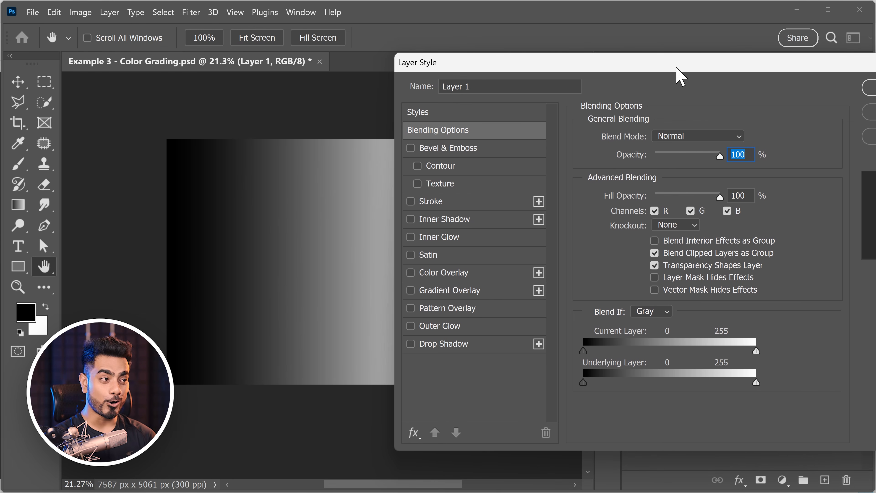
drag(676, 68, 655, 59)
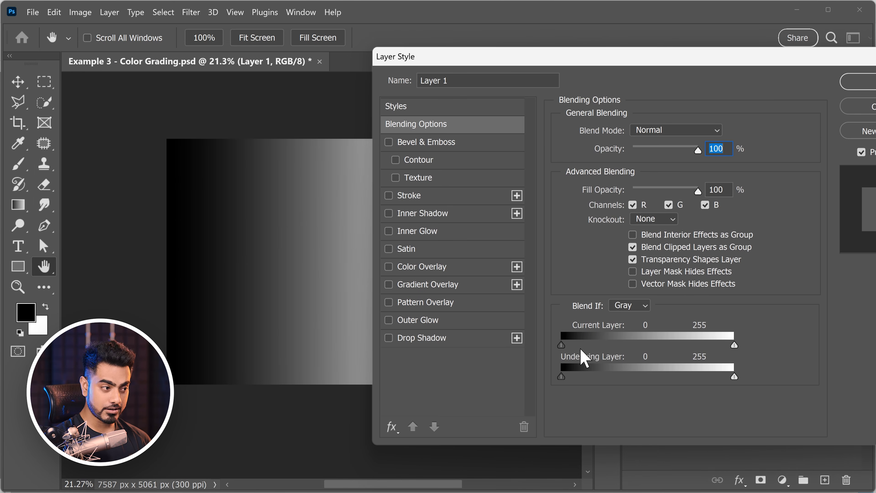
drag(561, 378, 524, 376)
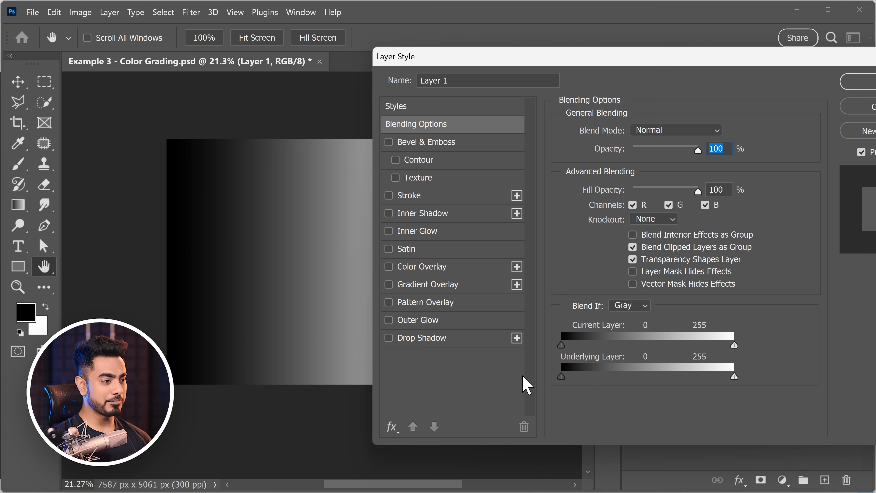
mouse_move(733, 377)
mouse_down()
mouse_move(685, 379)
mouse_move(736, 377)
mouse_up()
drag(290, 221, 256, 211)
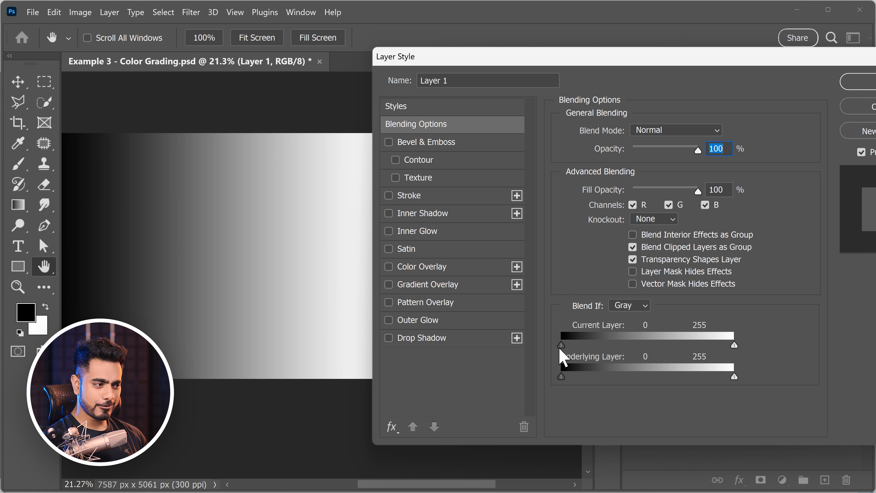
mouse_move(560, 350)
mouse_down()
mouse_move(619, 347)
mouse_move(560, 345)
mouse_up()
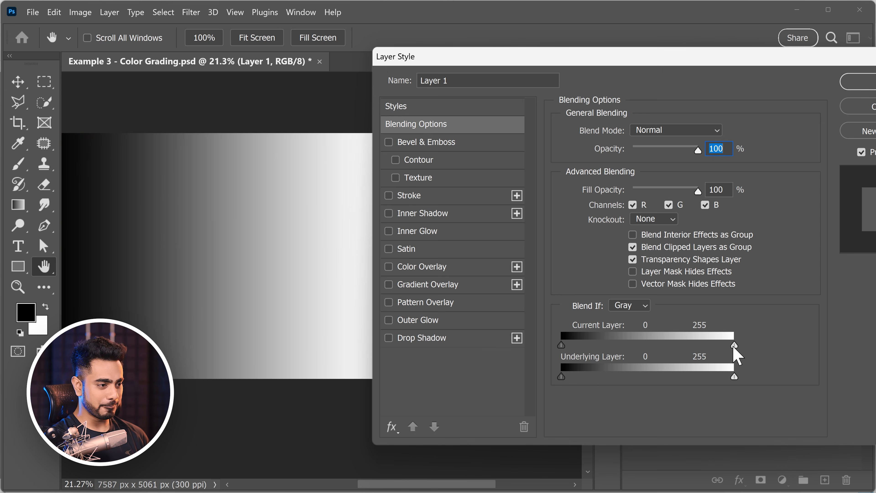
mouse_move(733, 345)
mouse_down()
mouse_move(687, 345)
mouse_move(734, 345)
mouse_up()
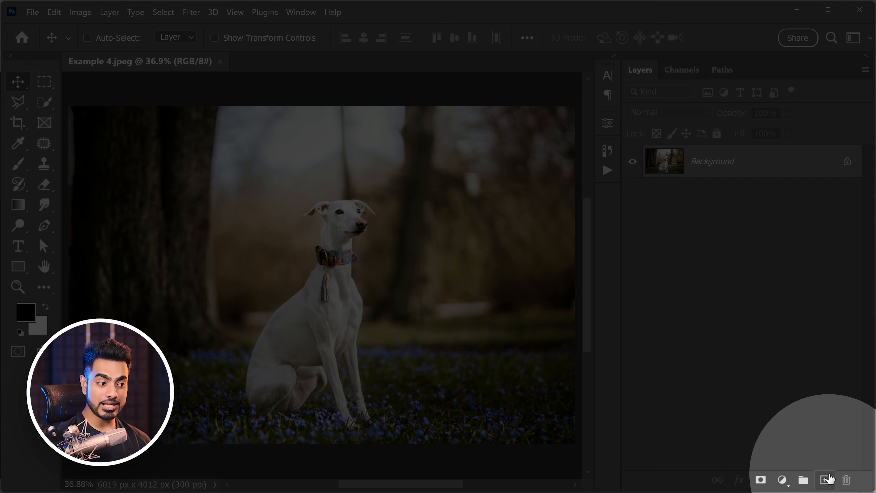
- In the dog photo, add a new empty layer and choose a soft round brush, reducing its size
click(825, 480)
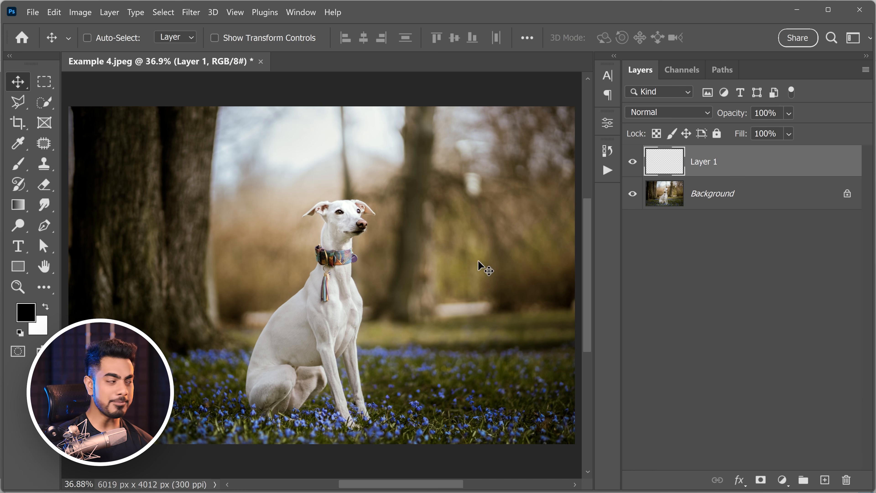
click(26, 168)
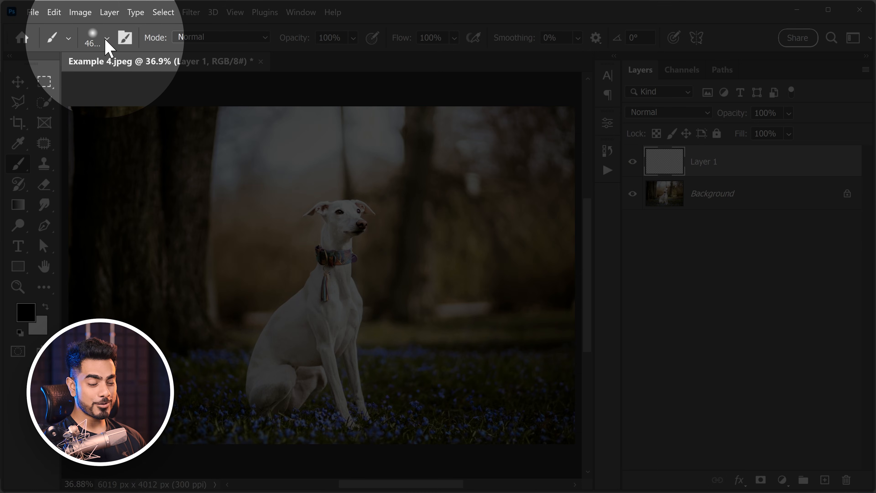
click(105, 38)
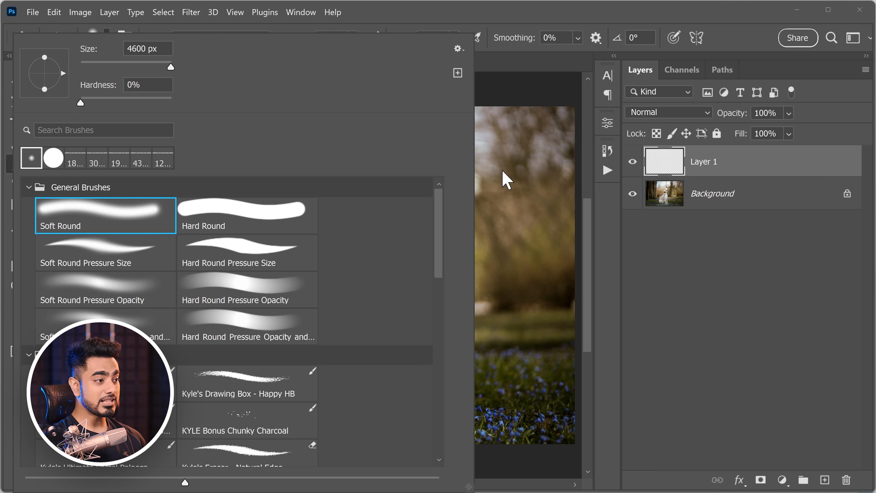
click(697, 152)
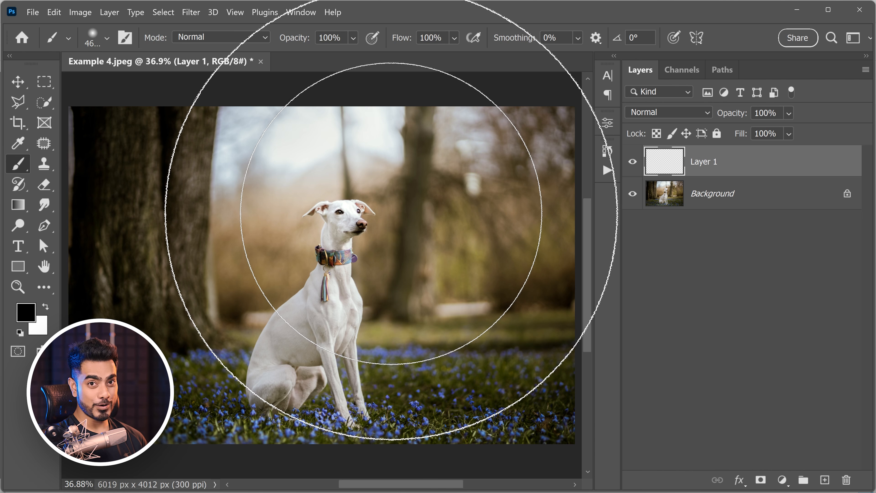
key(bracketleft)
key(bracketleft)
key(bracketleft)
key(bracketleft)
key(bracketleft)
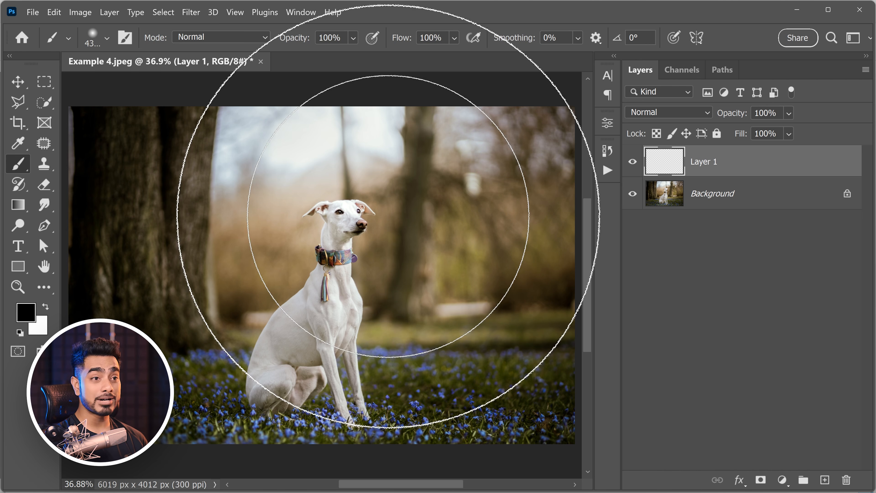
key(bracketleft)
key(bracketleft)
key(bracketleft)
key(bracketleft)
key(bracketleft)
key(bracketleft)
key(bracketleft)
key(bracketleft)
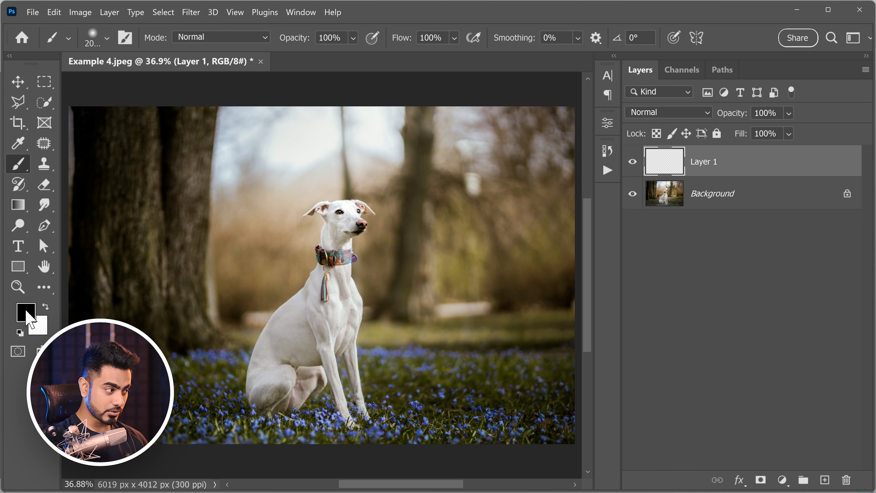
- Set the foreground color to #ffce70 and dab one soft glow spot to the left of the dog's head
click(27, 314)
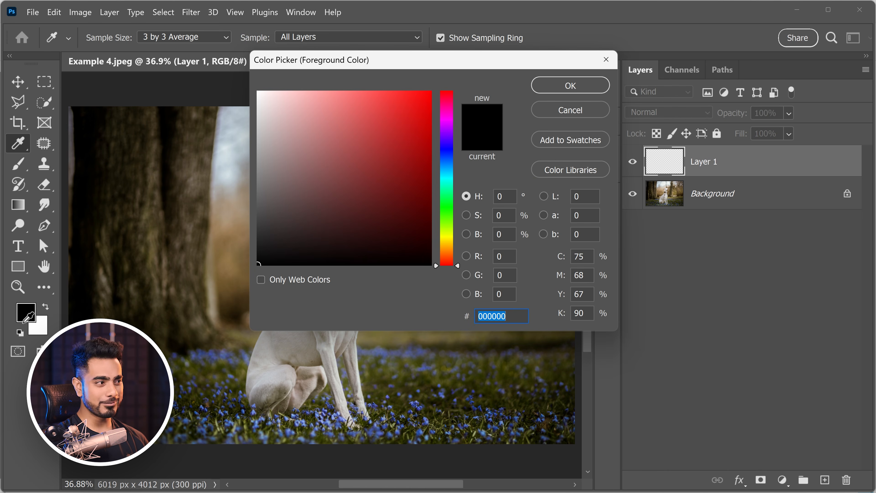
drag(457, 256, 455, 247)
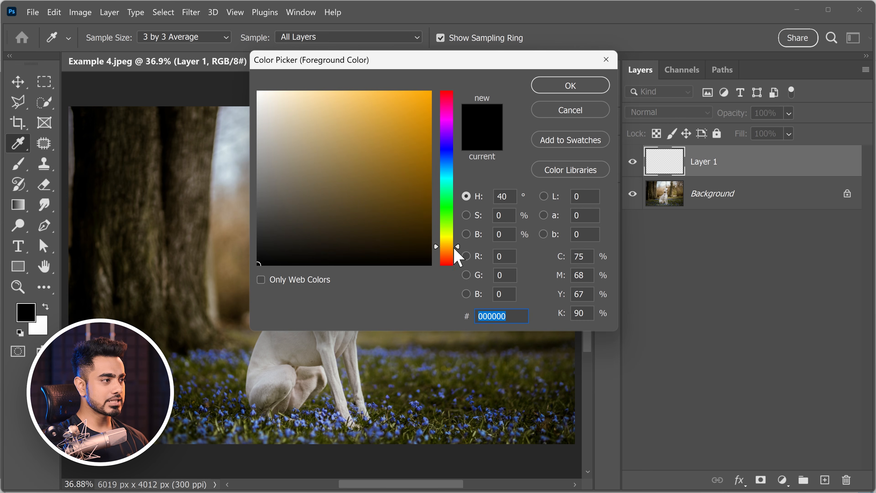
mouse_move(389, 119)
mouse_down()
mouse_move(417, 138)
mouse_move(405, 89)
mouse_move(355, 92)
mouse_up()
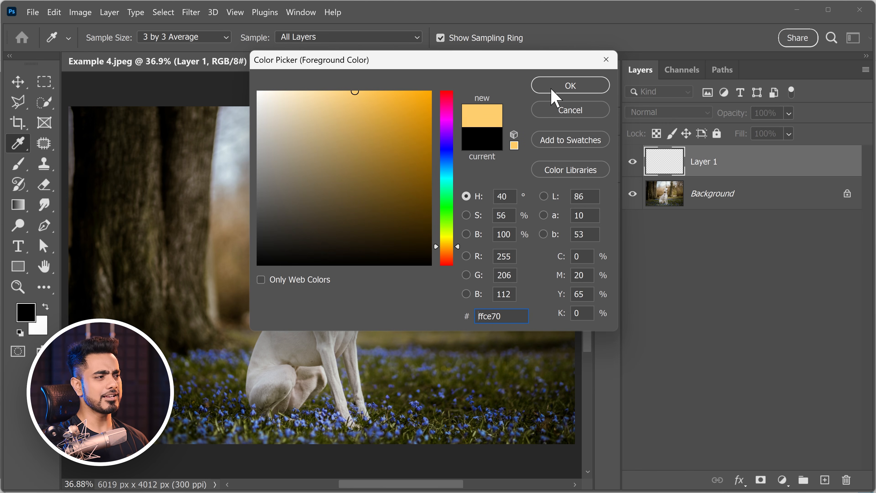
click(390, 92)
click(567, 86)
key(b)
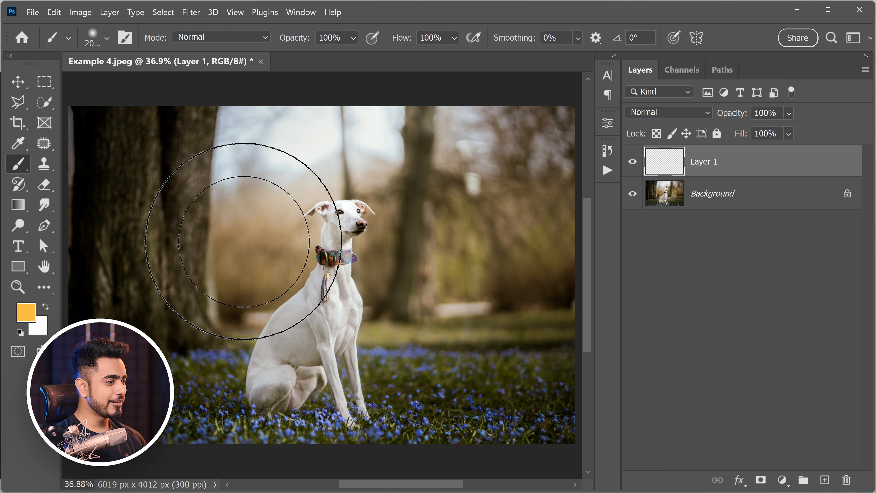
click(246, 239)
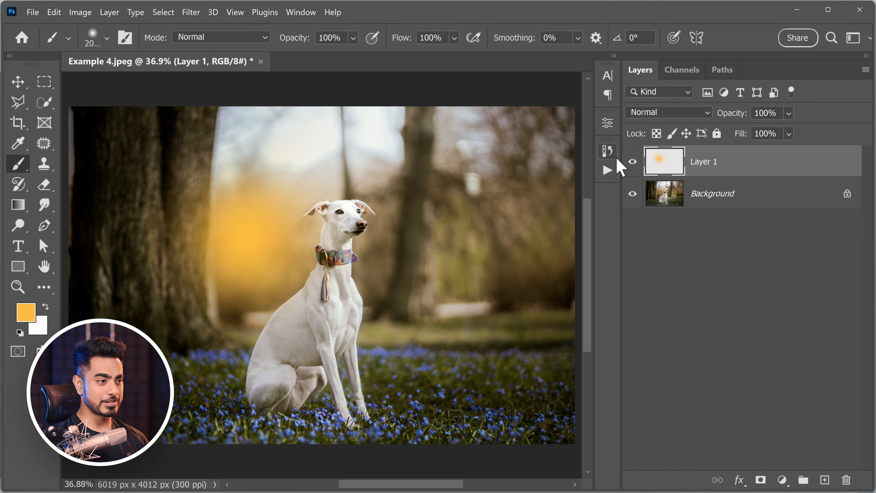
- Convert the painted glow layer into a smart object for smart filters
right_click(751, 161)
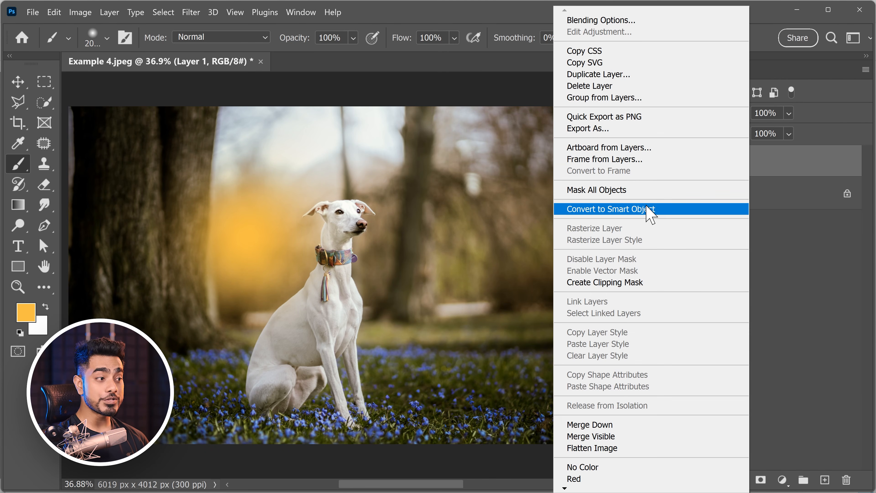
click(798, 167)
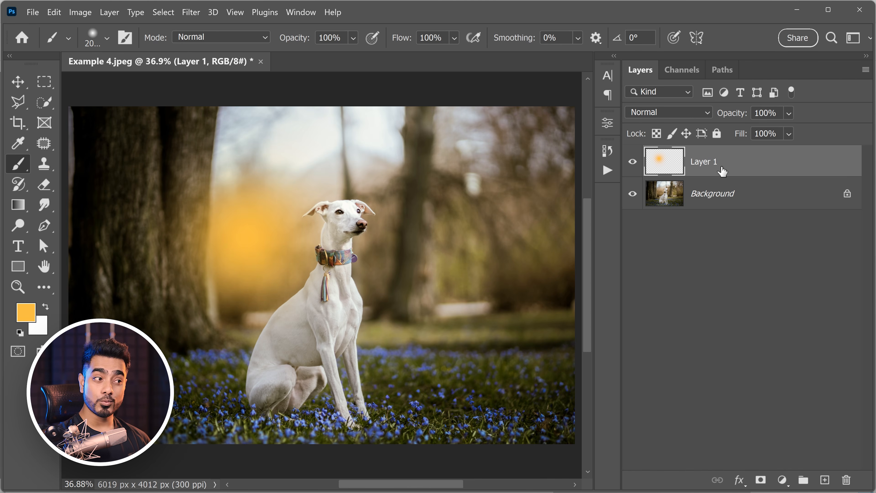
click(191, 13)
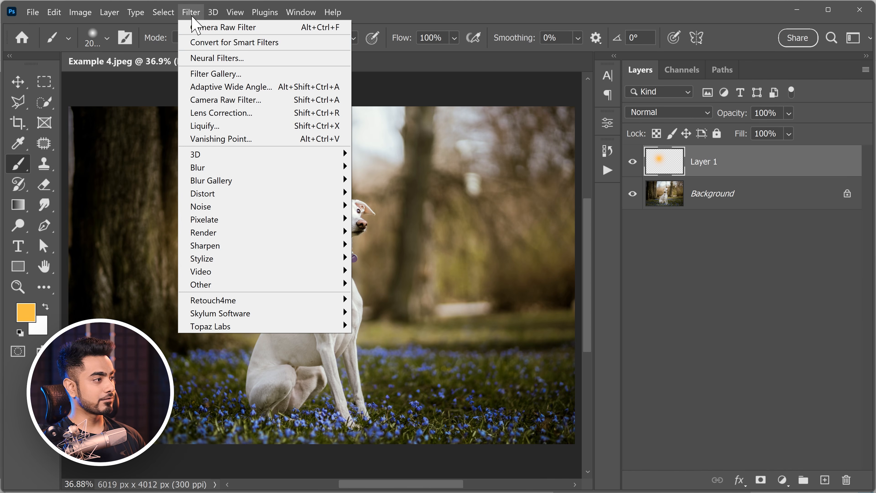
click(262, 42)
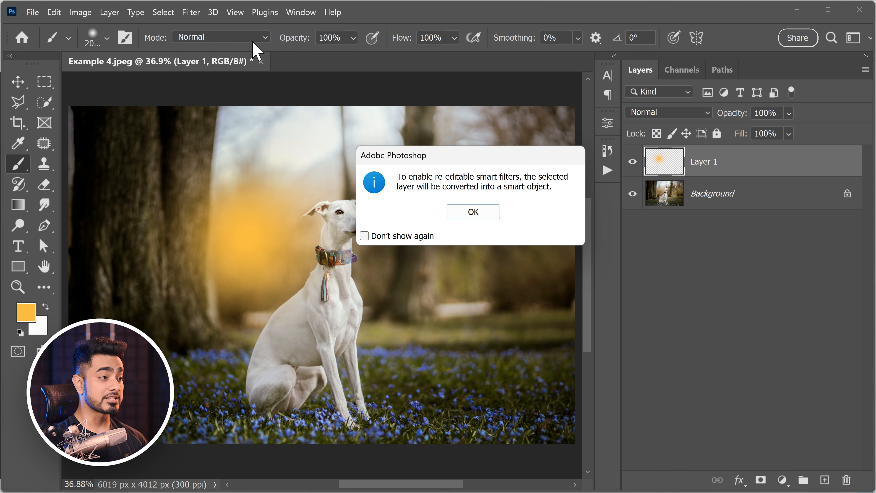
key(Return)
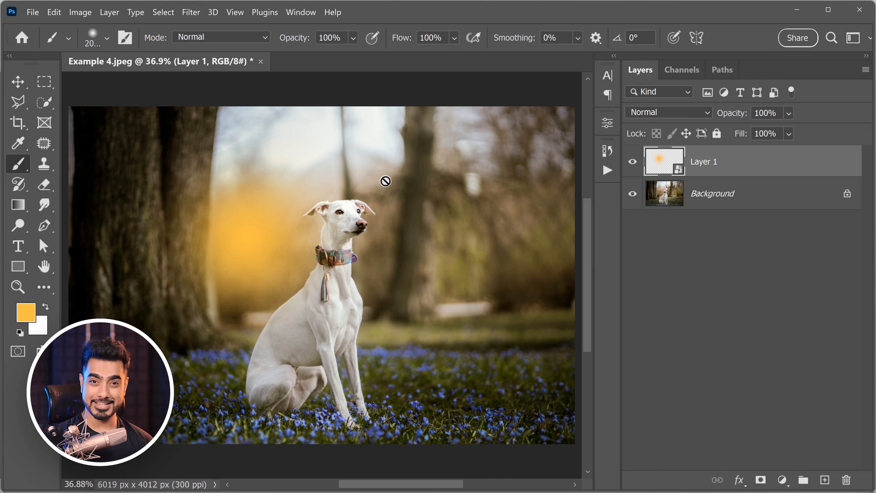
- Rename the glow layer Sun and set its blend mode to Color Dodge
double_click(707, 163)
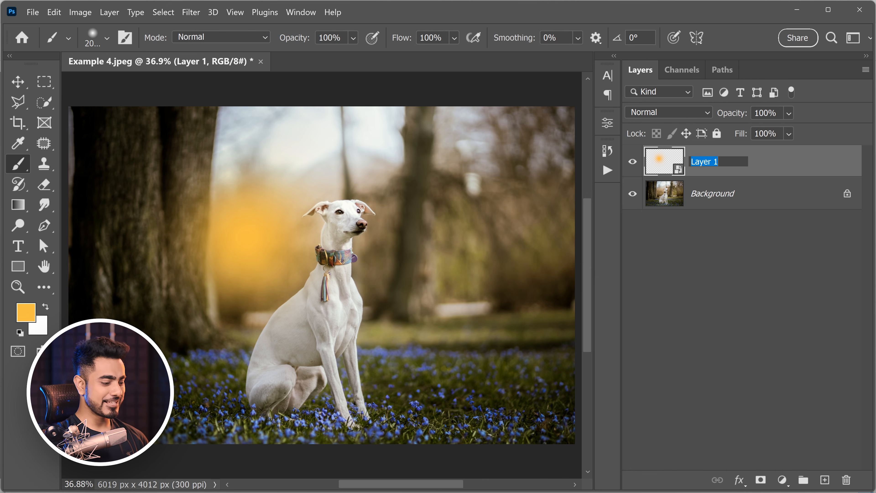
key(Return)
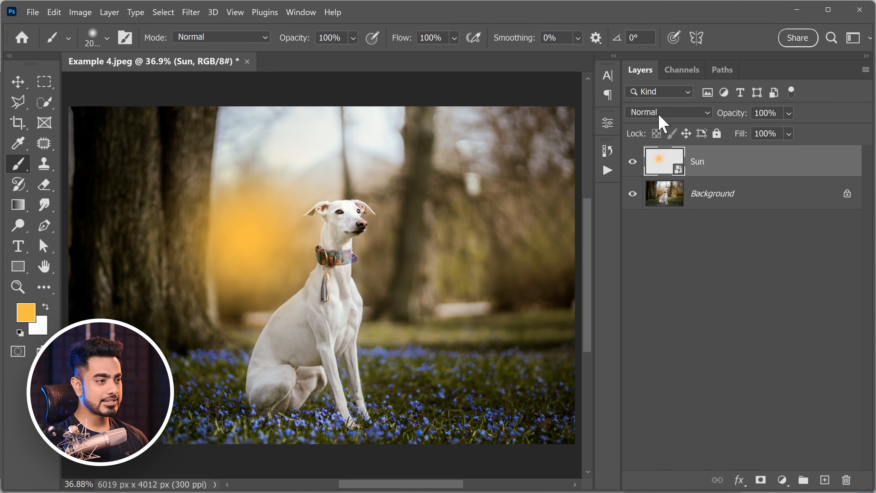
click(650, 113)
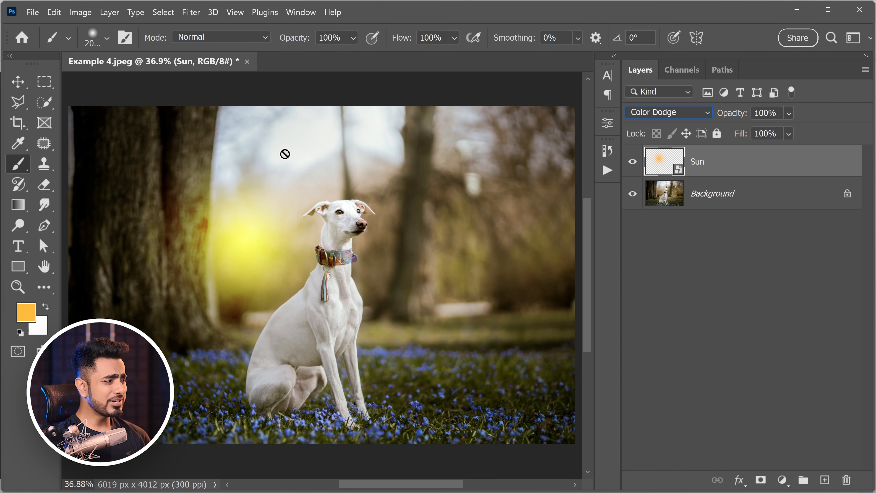
- Switch the Sun layer to Normal blend mode and move the glow to just behind the dog's head
click(18, 82)
drag(241, 249, 469, 148)
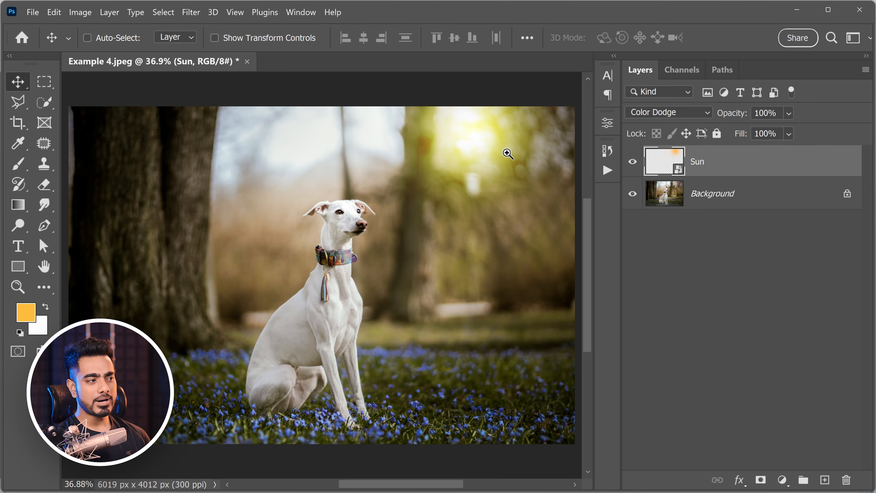
drag(508, 153, 462, 189)
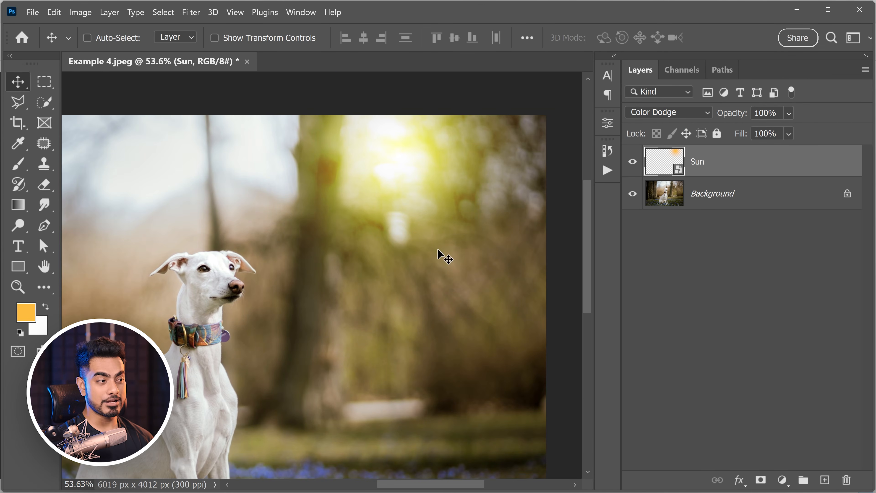
scroll(427, 175, down, 4)
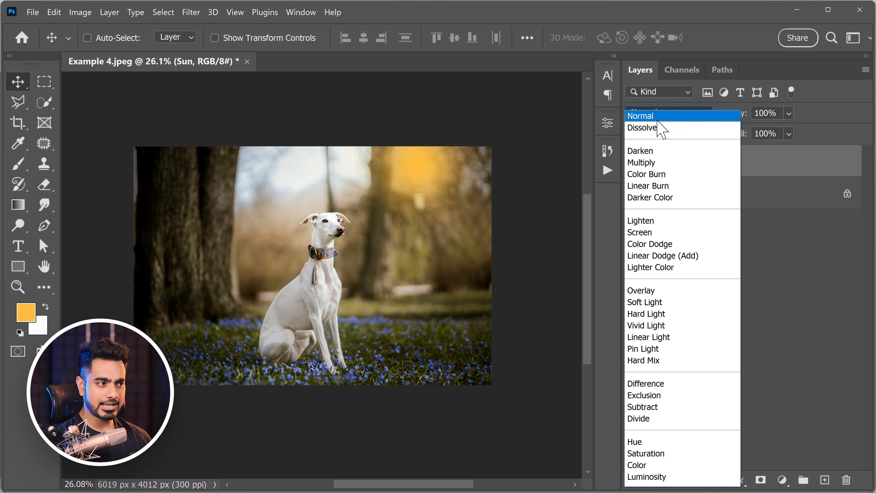
click(661, 118)
drag(446, 180, 411, 234)
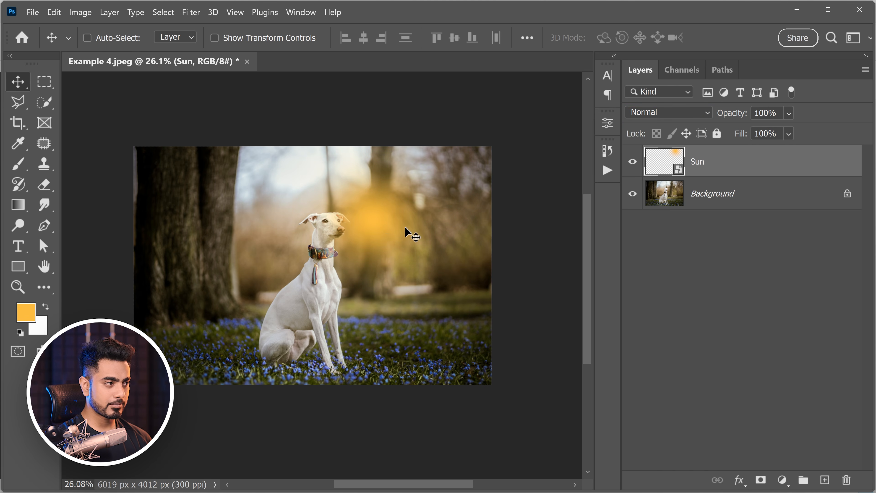
- Nudge the Sun glow slightly down and to the left, closer to the dog's head
scroll(402, 231, up, 5)
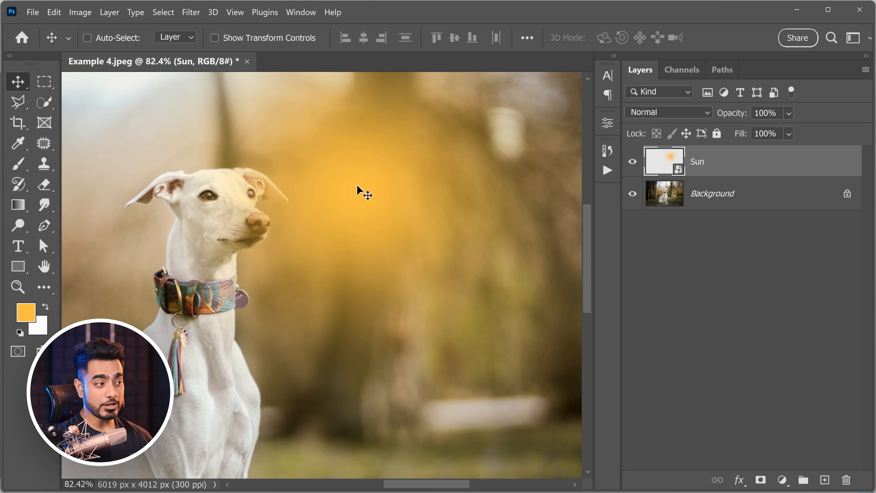
drag(382, 183, 336, 208)
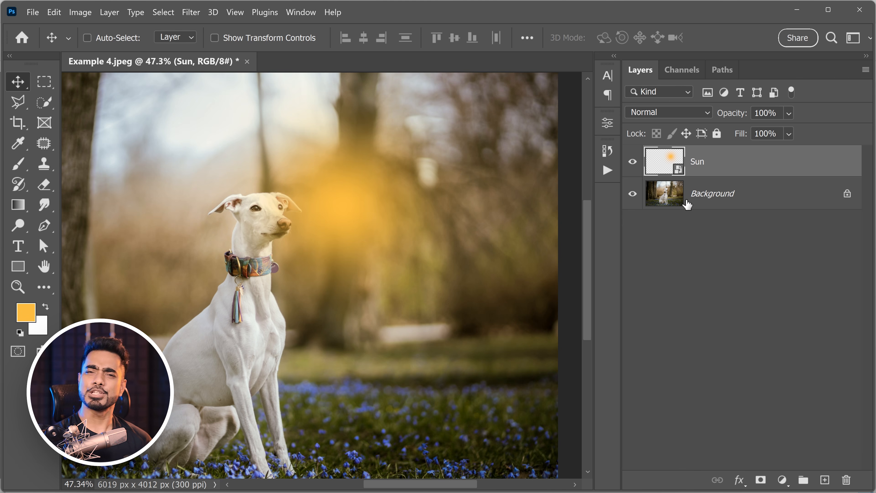
- Switch the layer thumbnails to Large Thumbnails
right_click(719, 250)
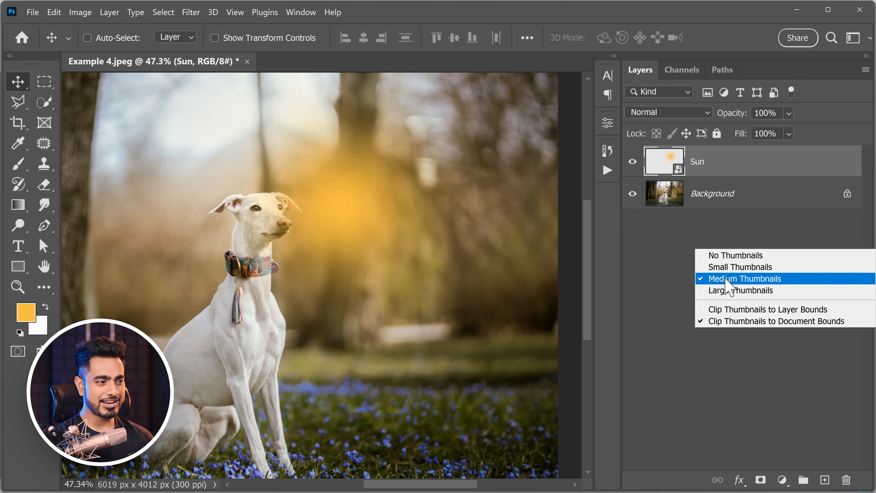
click(678, 257)
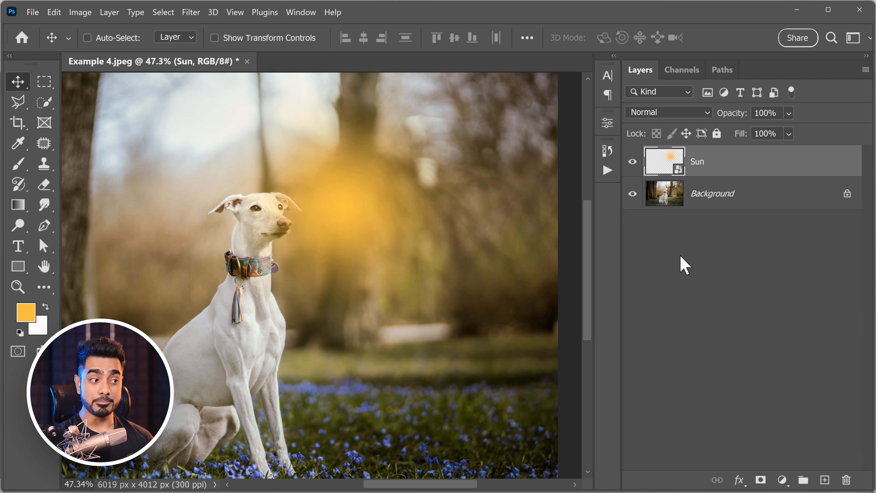
right_click(710, 278)
click(726, 322)
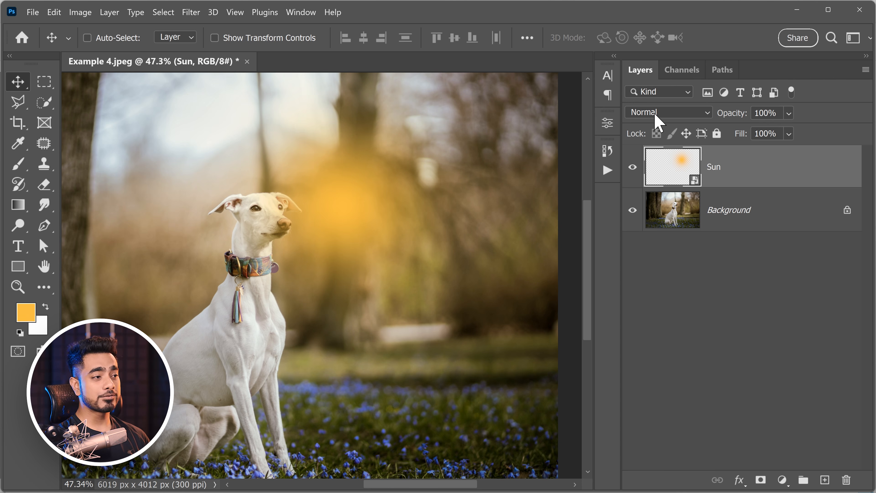
- Set the Sun layer's blend mode to Color Dodge and open its Layer Style blending options
click(656, 121)
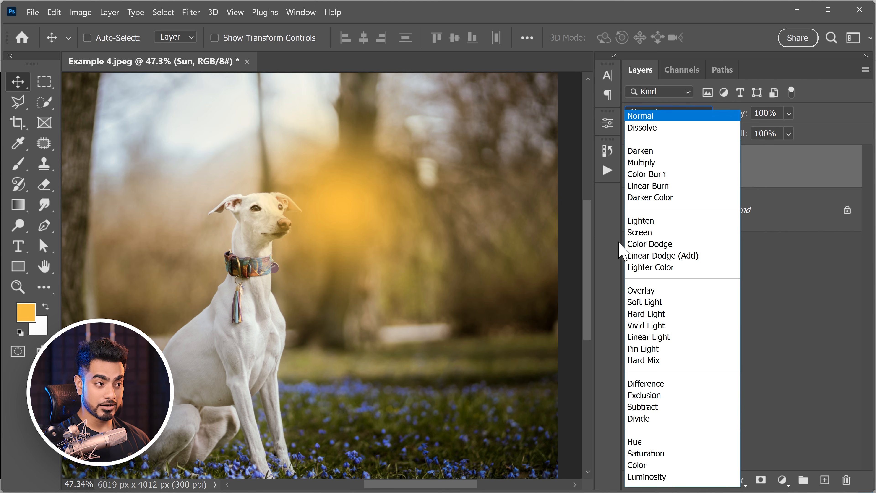
click(627, 243)
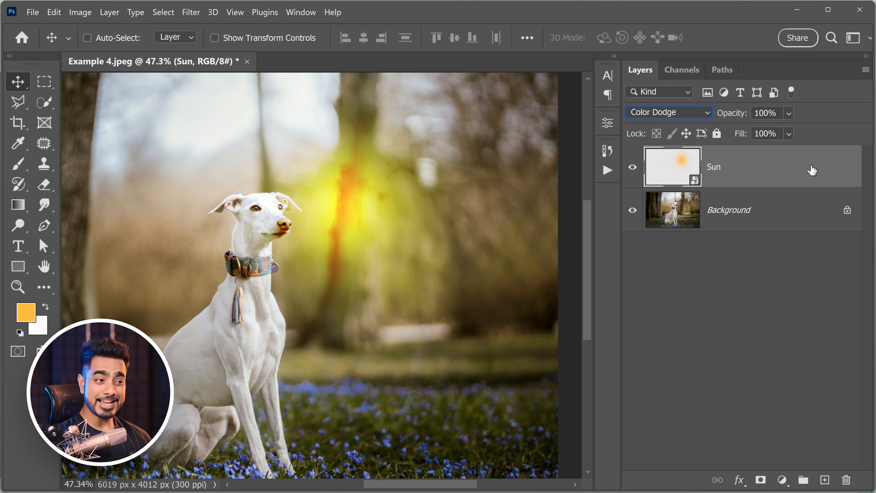
double_click(792, 179)
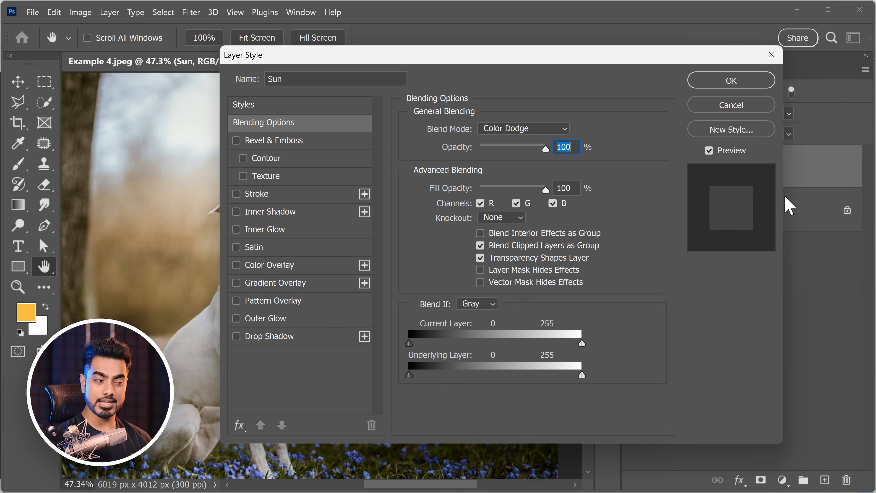
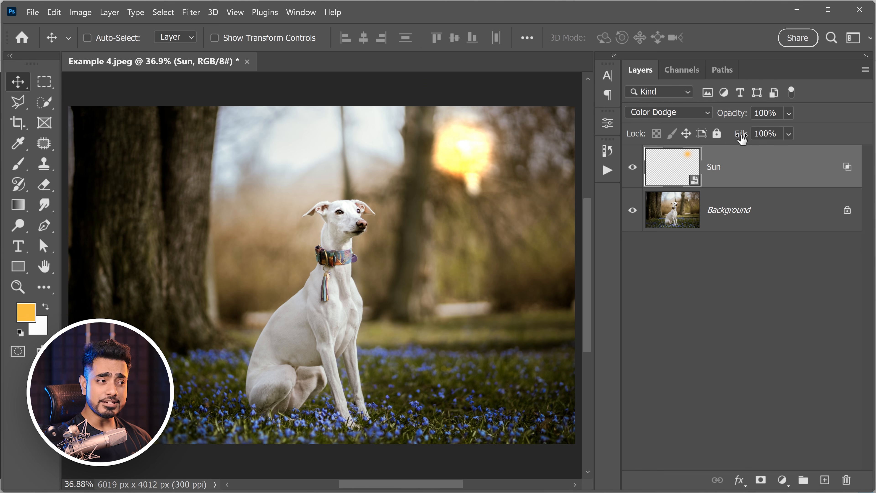
- Lower the Sun layer's fill to 58% and nudge the glow slightly to the left
drag(741, 136, 729, 139)
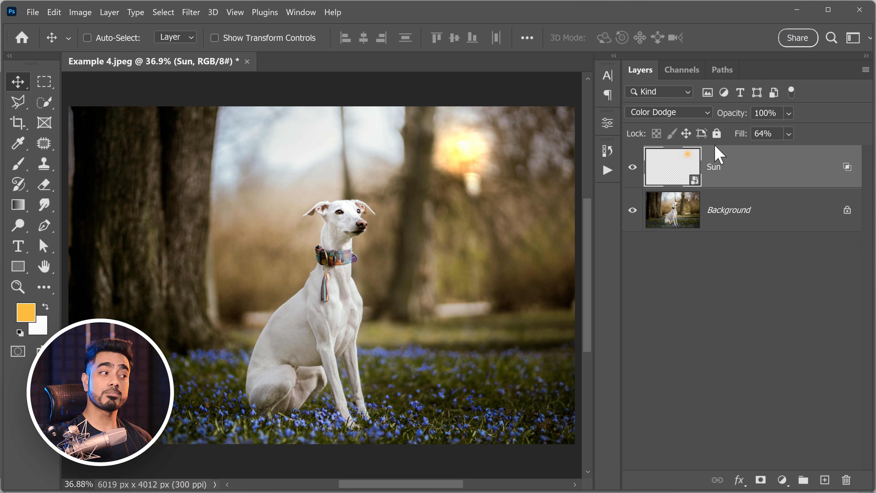
mouse_move(466, 148)
mouse_down()
mouse_move(466, 123)
mouse_move(407, 144)
mouse_move(402, 158)
mouse_move(450, 166)
mouse_move(443, 150)
mouse_move(473, 135)
mouse_move(455, 153)
mouse_move(455, 130)
mouse_move(456, 151)
mouse_up()
drag(735, 137, 733, 137)
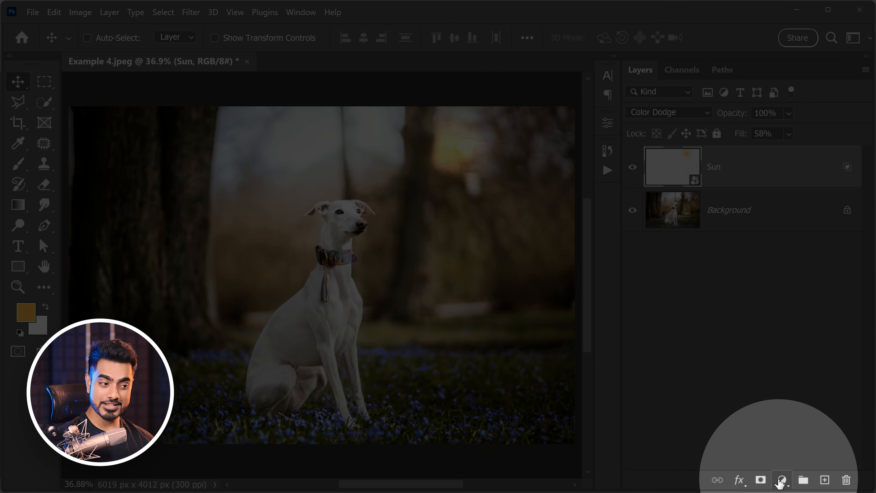
- Add a Solid Color fill layer in d89e2f and clip it to the Sun layer
click(782, 480)
click(790, 243)
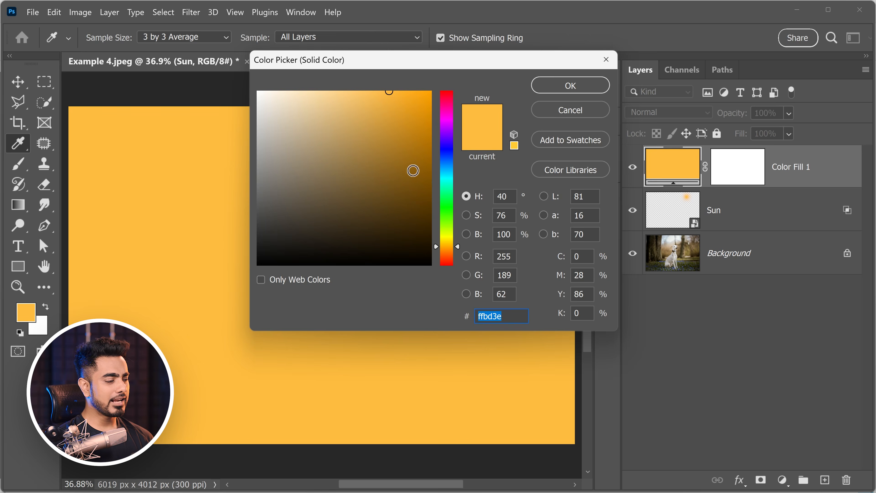
mouse_move(413, 170)
mouse_down()
mouse_move(381, 131)
mouse_move(393, 118)
mouse_up()
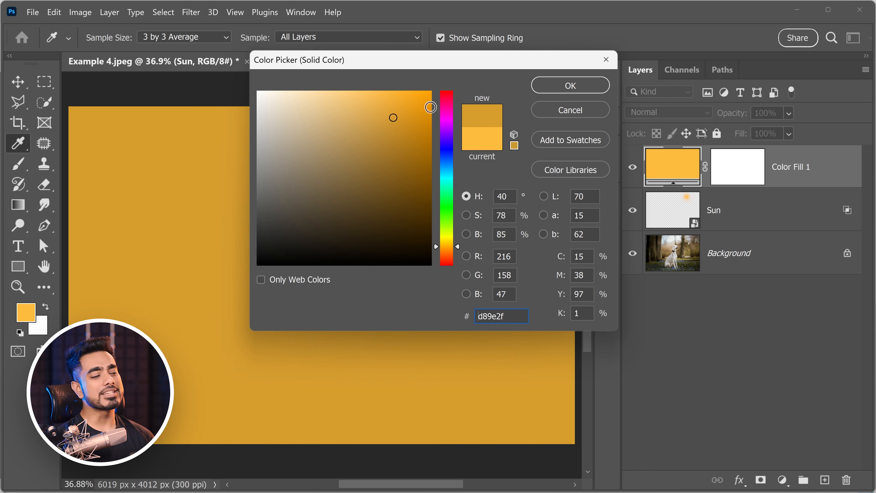
click(577, 86)
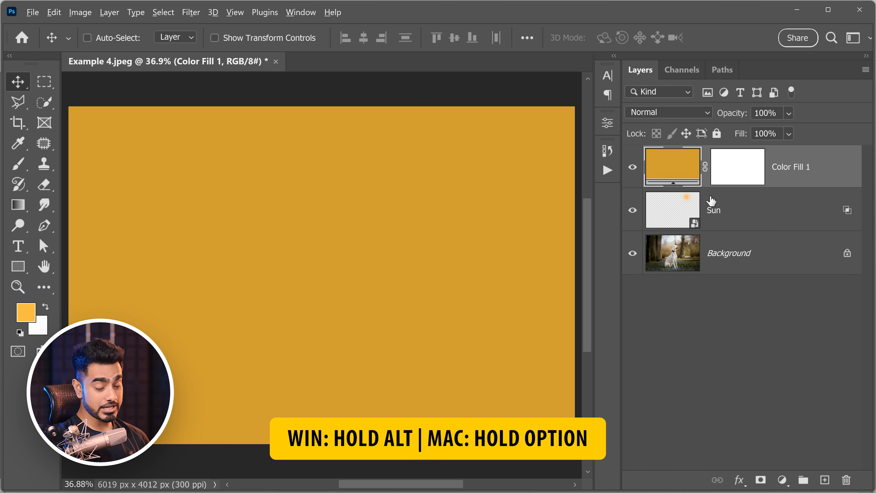
alt+click(712, 185)
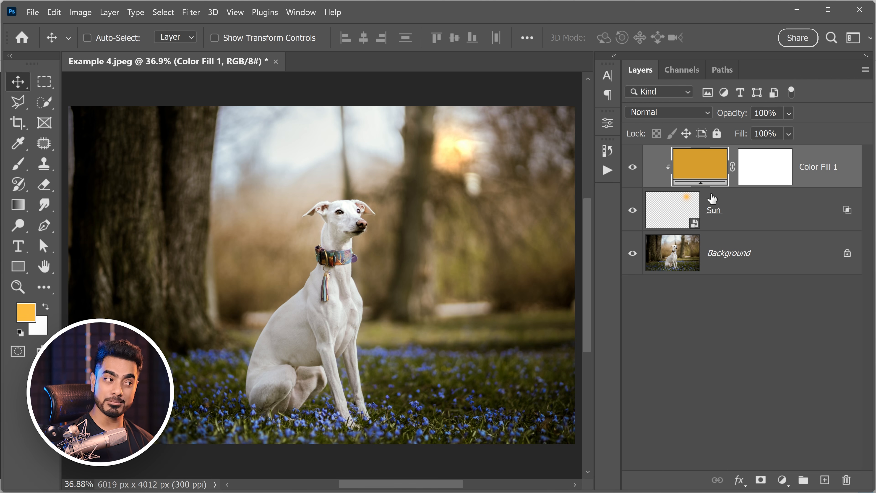
- Change the Color Fill layer's colour to a brighter orange, ffae2e
double_click(704, 169)
drag(371, 68, 724, 151)
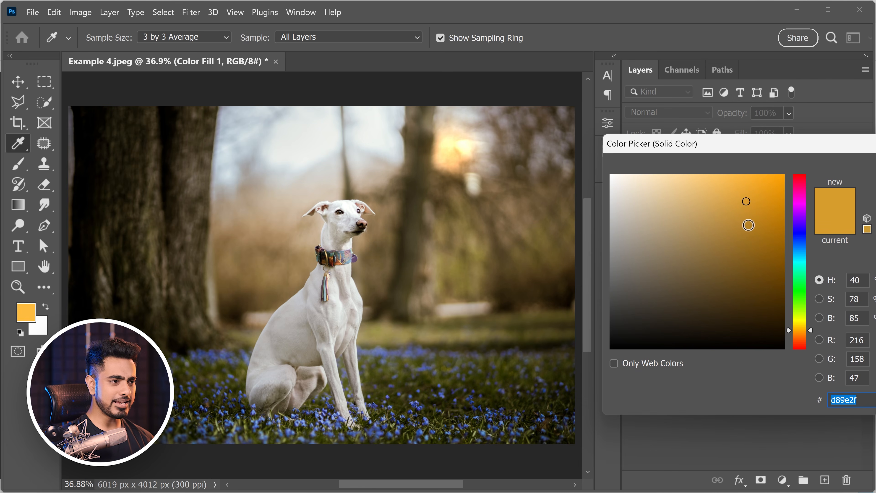
click(745, 176)
click(680, 175)
click(752, 174)
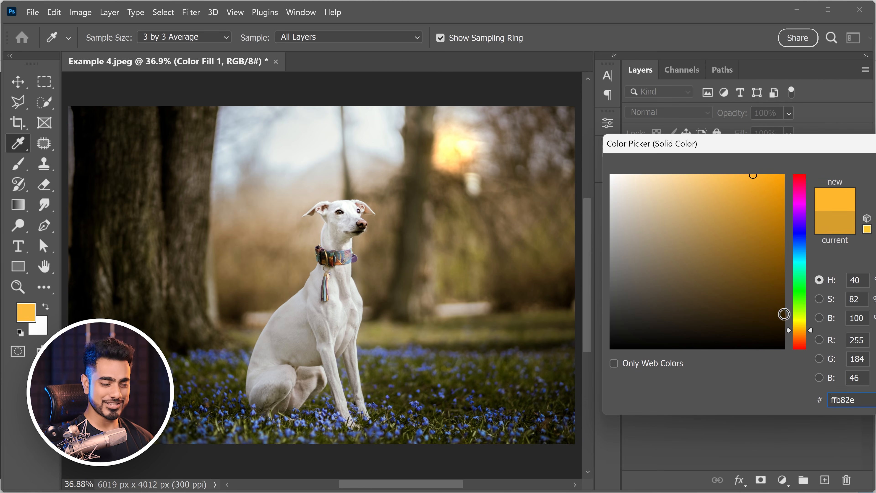
drag(802, 288, 790, 221)
click(798, 332)
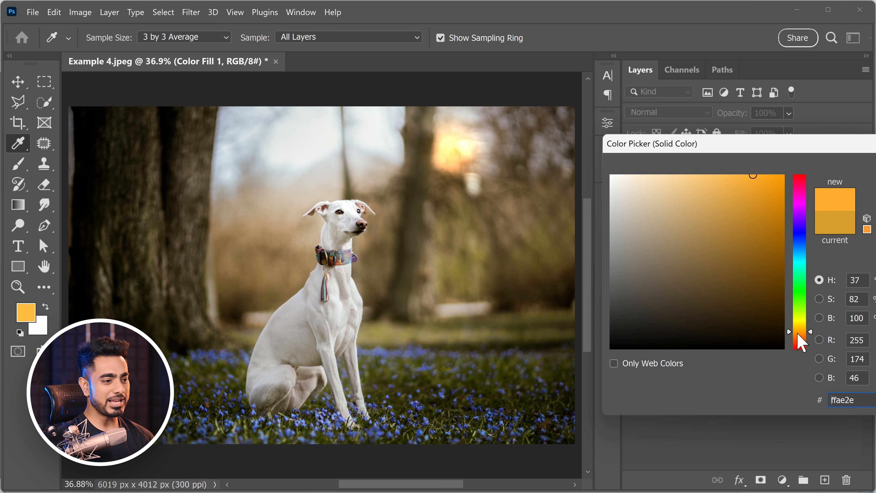
drag(781, 148, 639, 137)
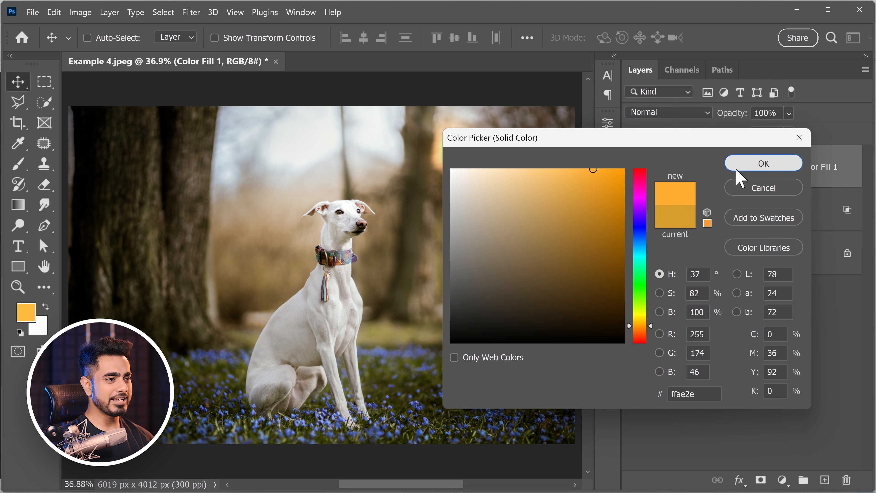
click(756, 165)
- Hide the Color Fill layer and delete it
click(633, 167)
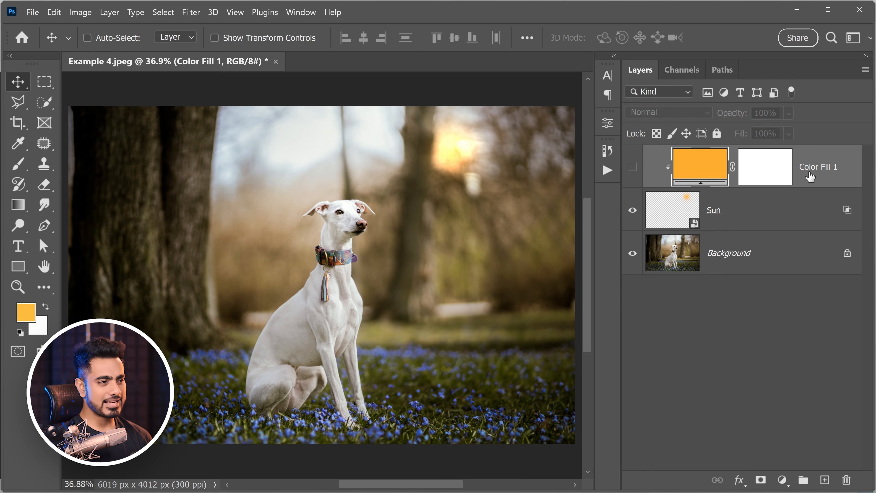
drag(834, 169, 847, 479)
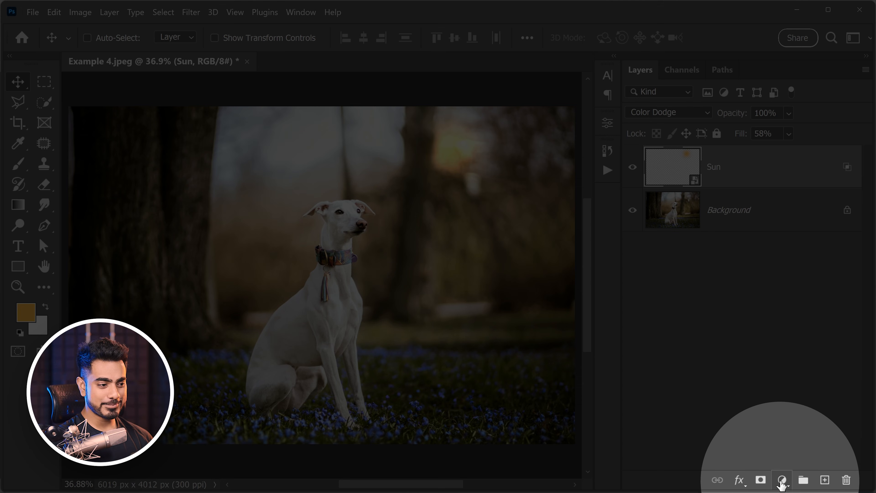
- Add a Gradient fill layer and set the gradient's right colour stop to bright green 00ff3c
click(781, 480)
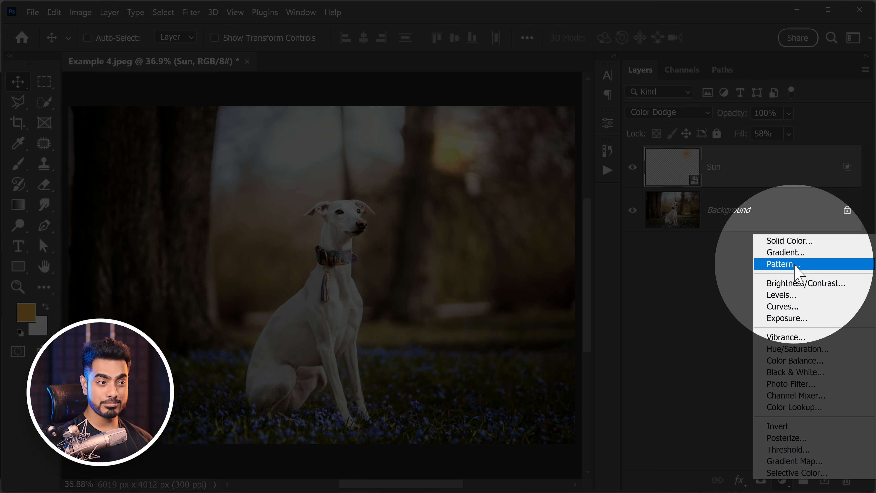
click(790, 253)
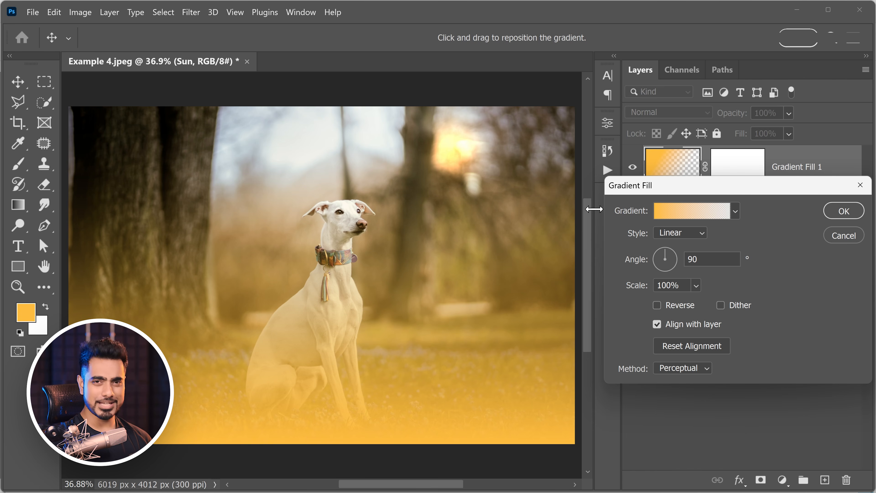
click(697, 218)
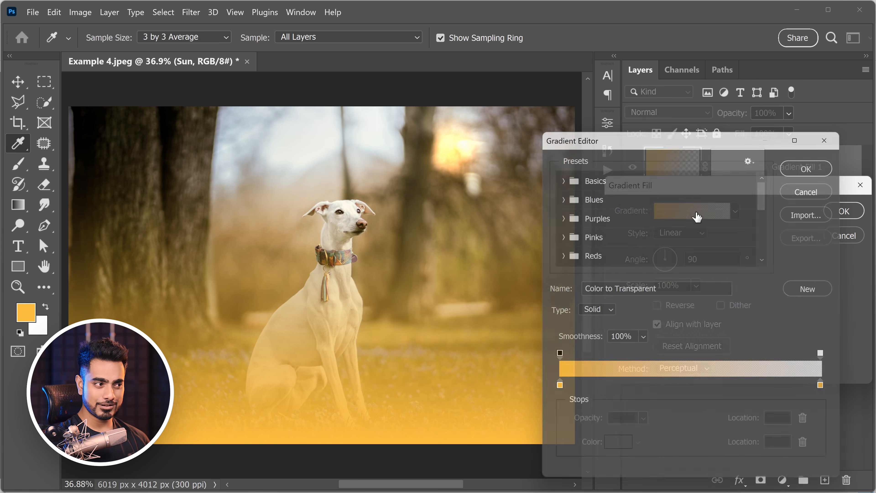
click(555, 376)
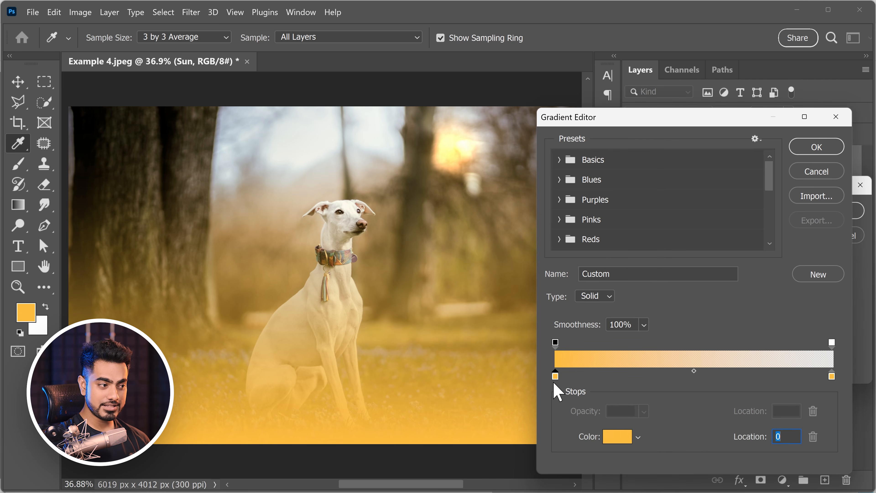
click(832, 376)
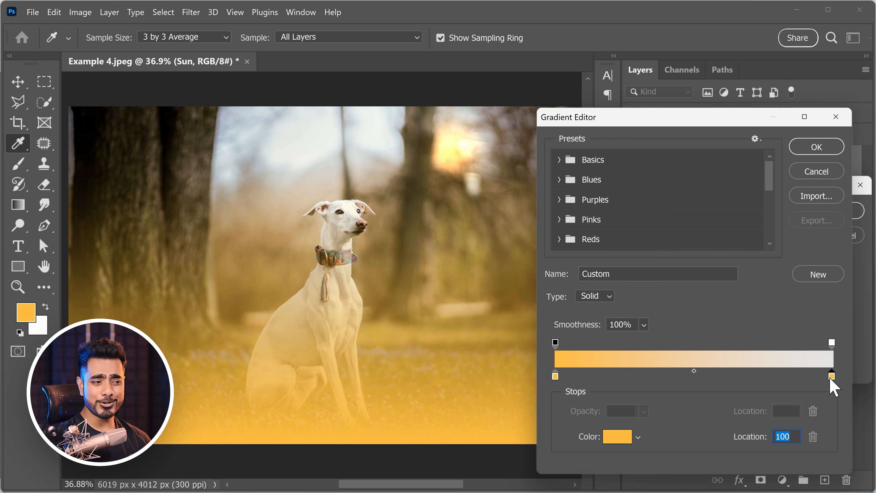
click(620, 440)
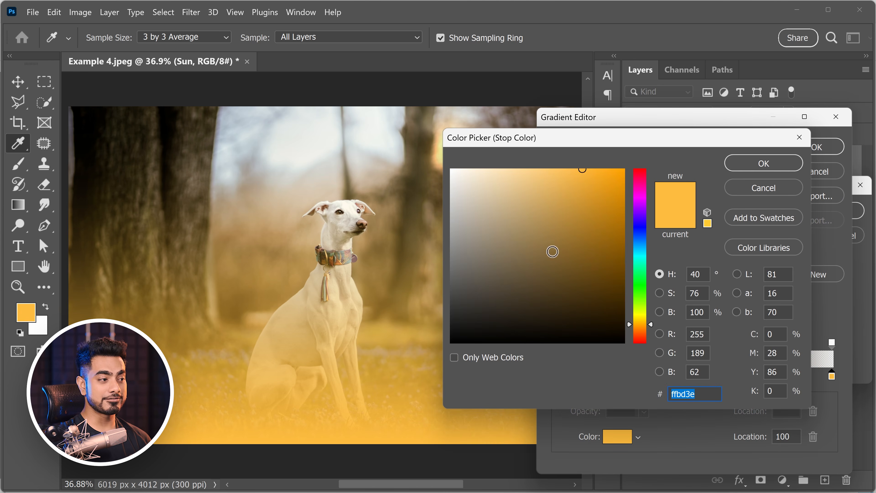
drag(638, 315, 633, 280)
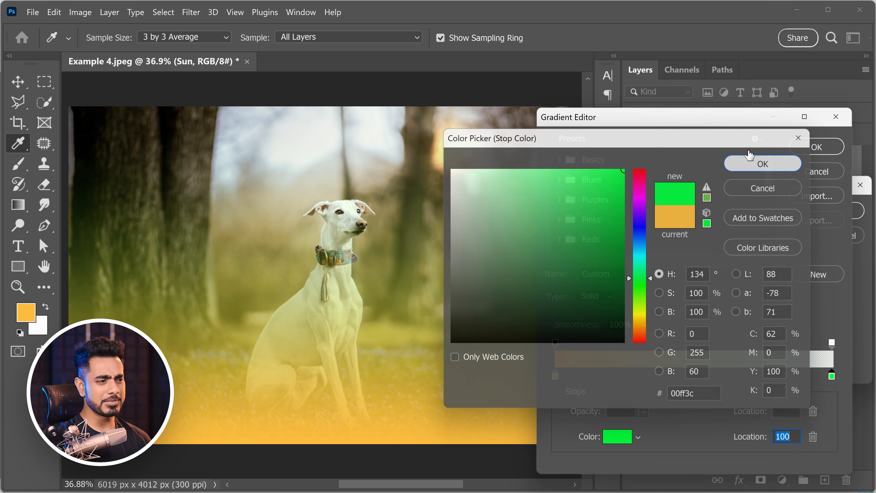
click(749, 162)
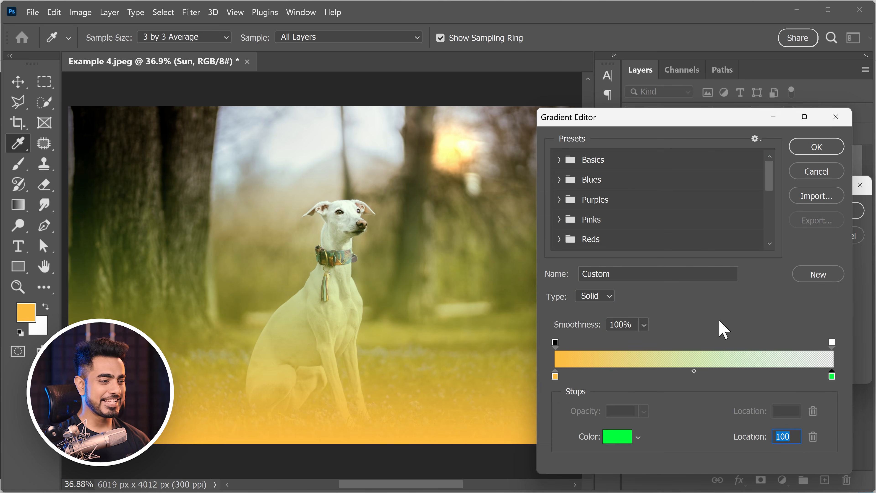
- Set the gradient's right opacity stop to 100% so the gradient is fully opaque
drag(555, 342, 553, 363)
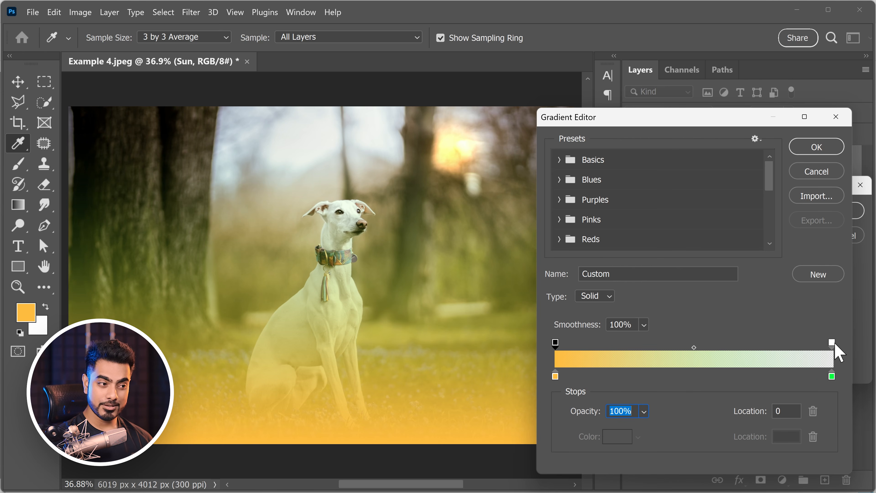
click(833, 343)
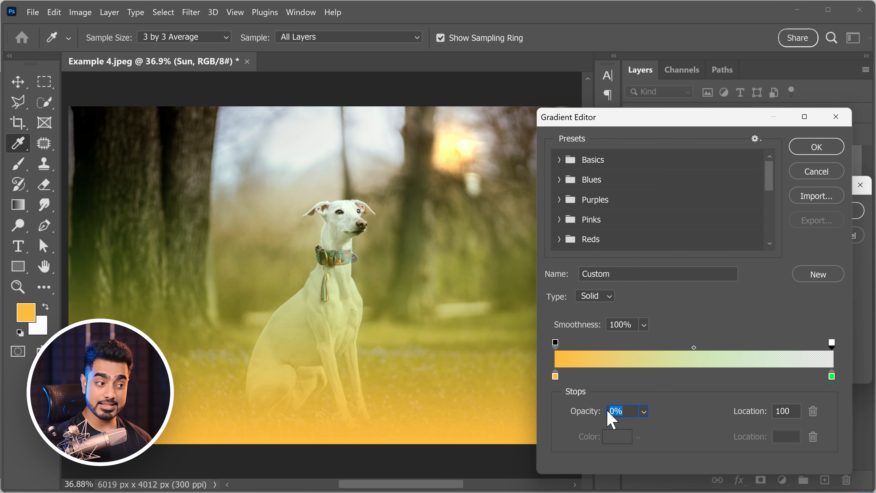
drag(585, 415, 643, 410)
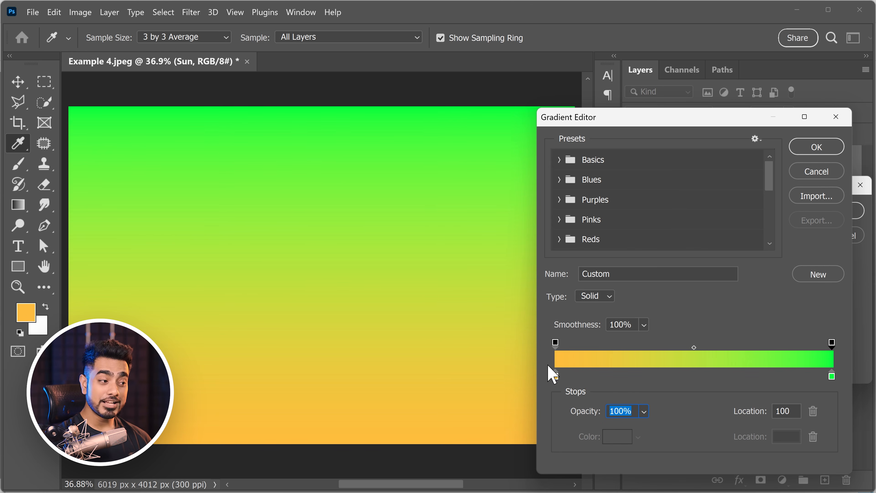
- Change the gradient's left colour stop to a deeper orange, e79d0e
click(555, 376)
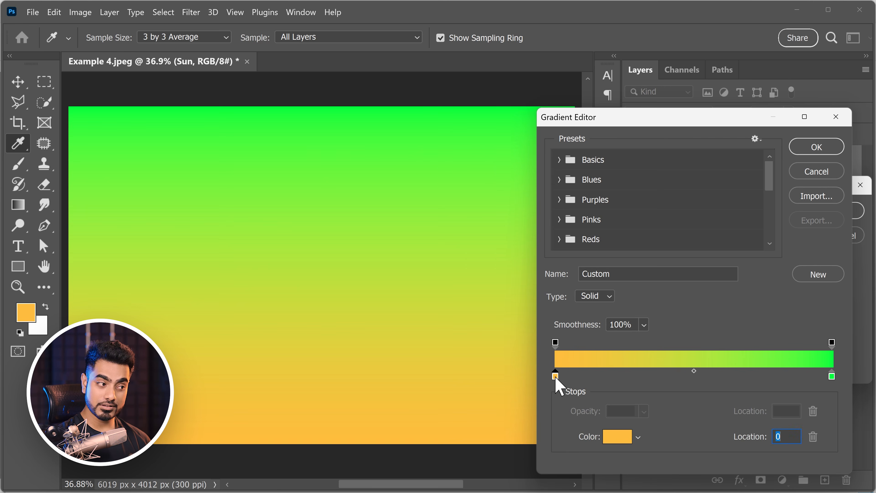
double_click(556, 376)
click(591, 198)
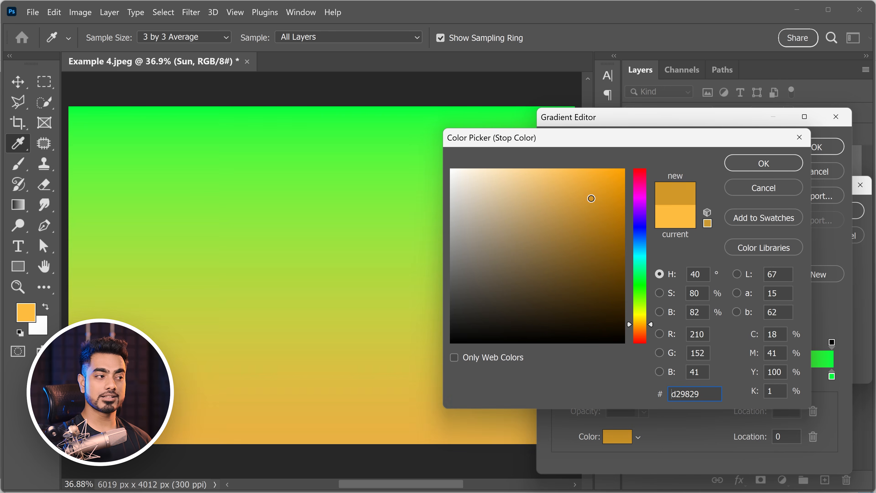
drag(591, 198, 615, 185)
click(764, 164)
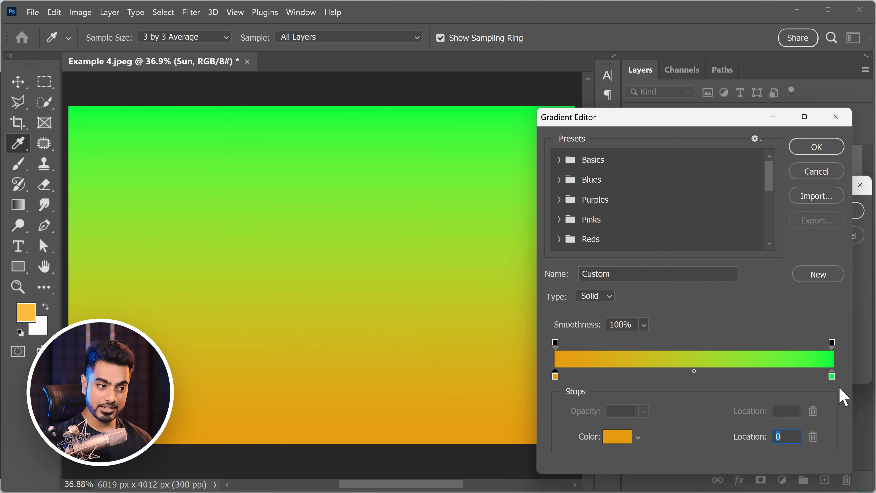
- Set the gradient's right colour stop to dark green 156728
click(831, 376)
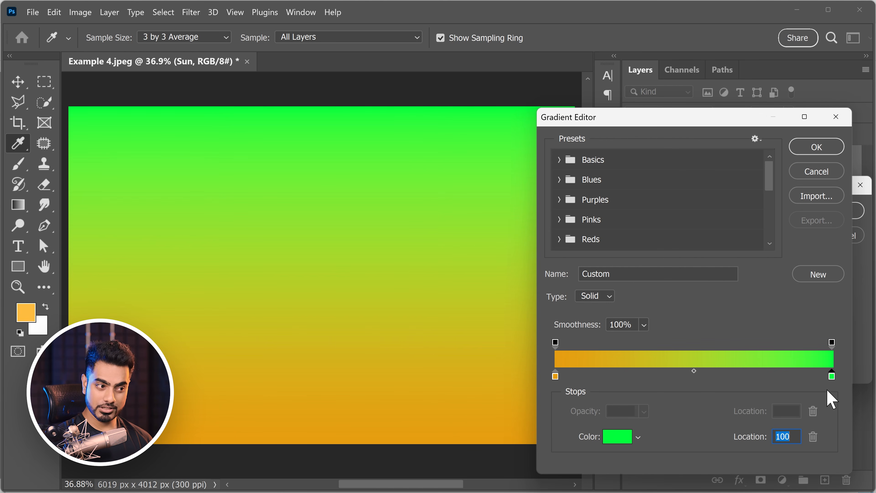
double_click(829, 376)
click(589, 273)
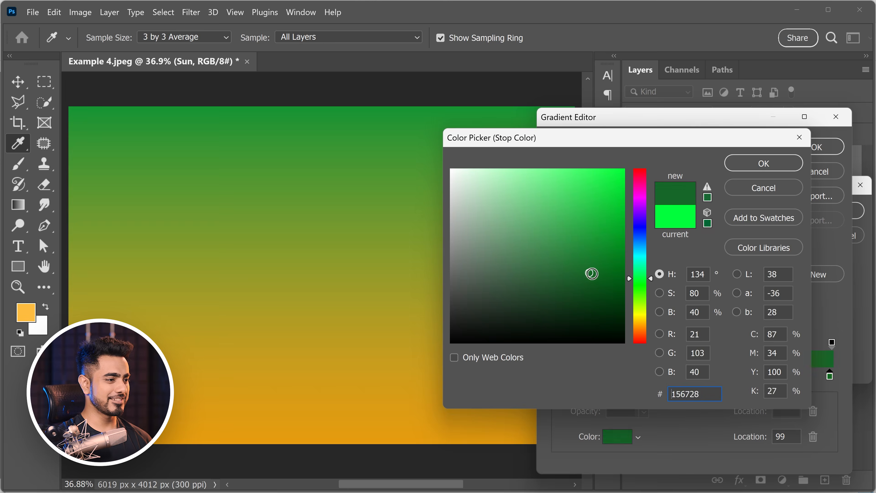
click(752, 165)
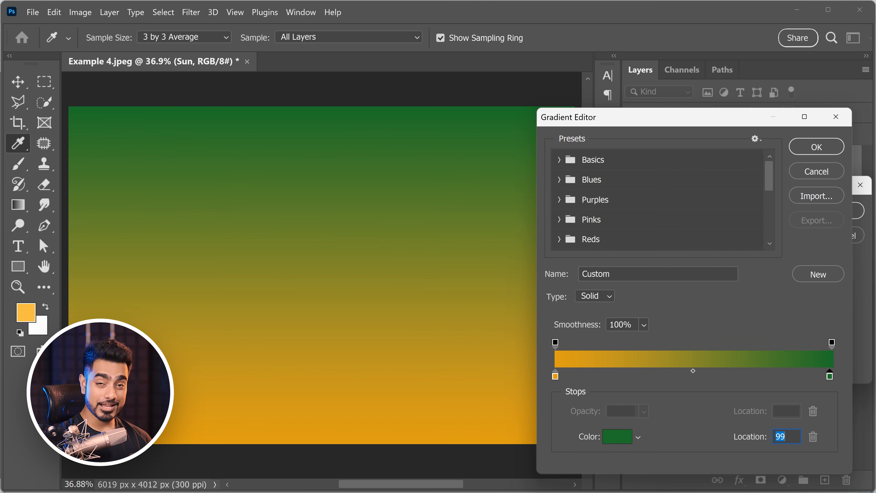
- Change the gradient's left colour stop to light yellow ffcc69
click(555, 377)
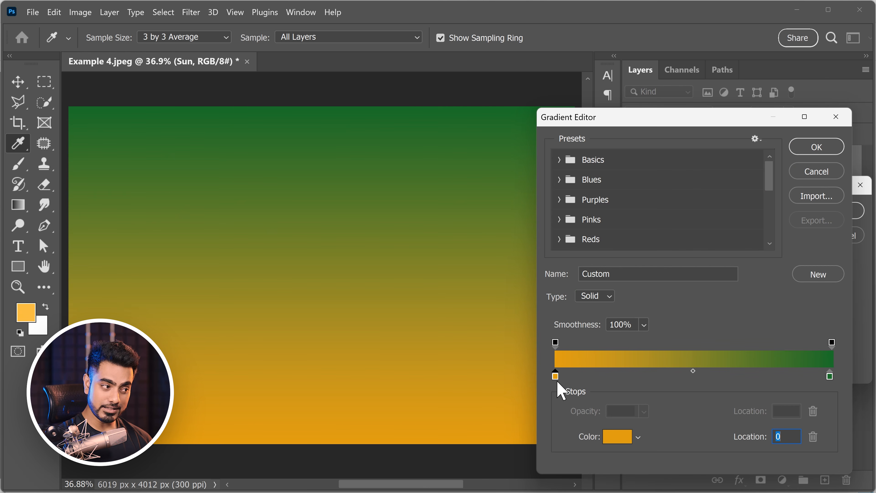
click(616, 437)
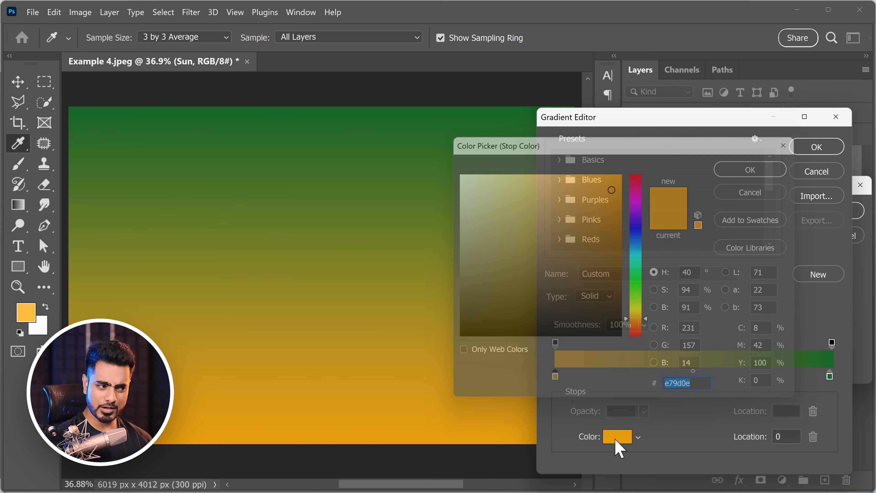
click(761, 188)
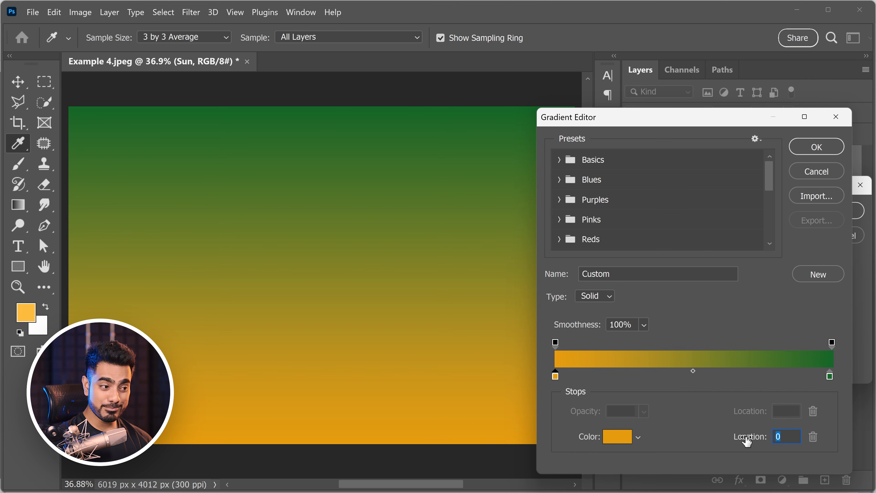
mouse_move(747, 441)
mouse_down()
mouse_move(789, 436)
mouse_move(734, 445)
mouse_up()
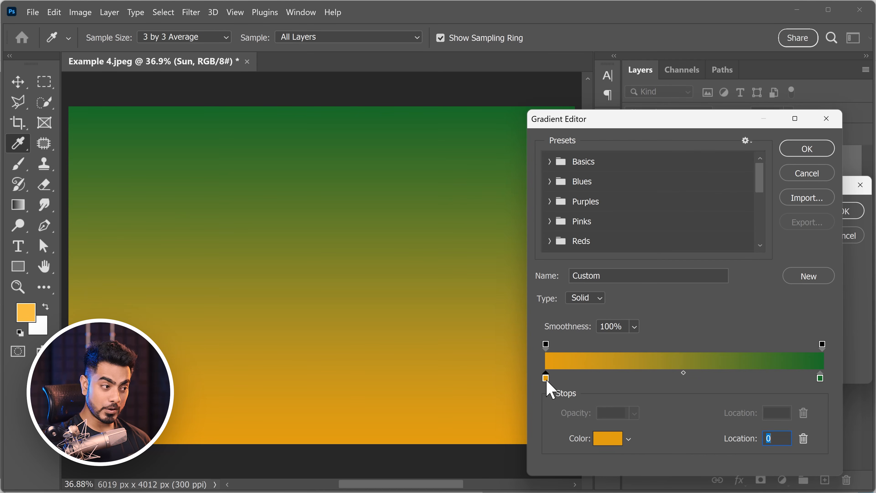
click(607, 438)
drag(525, 171, 553, 168)
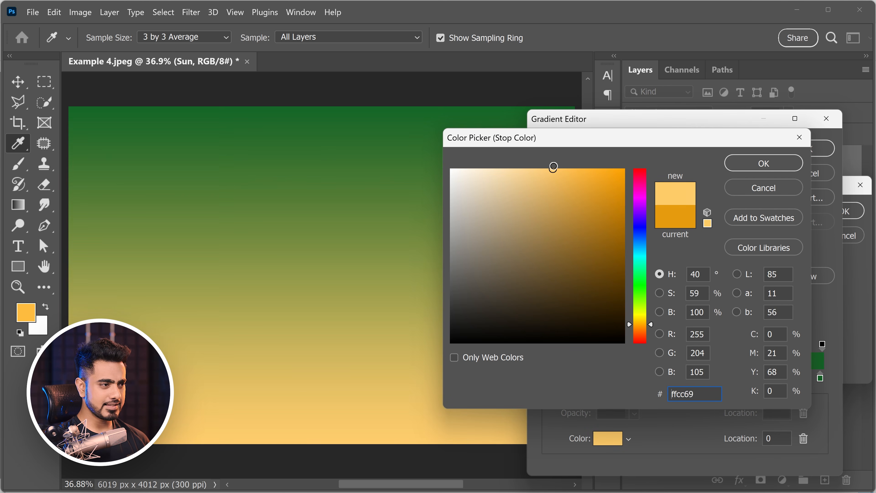
click(744, 163)
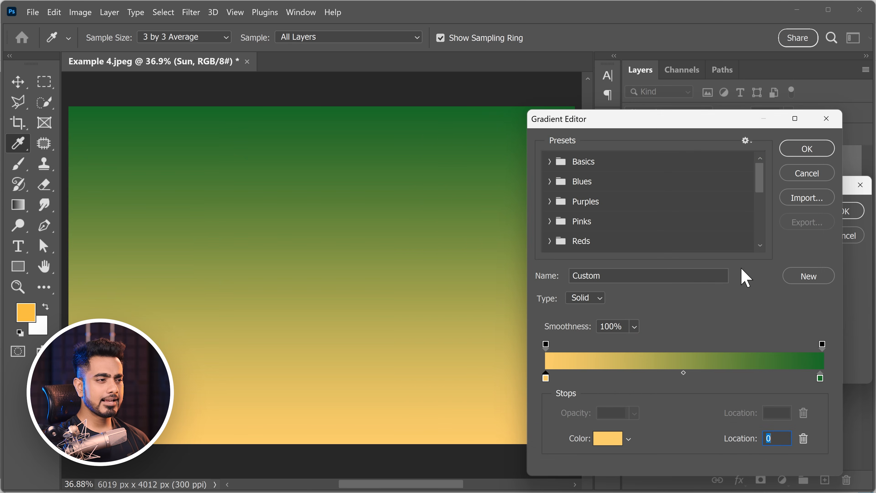
- Set the gradient's right colour stop to red ff1a1a
click(820, 378)
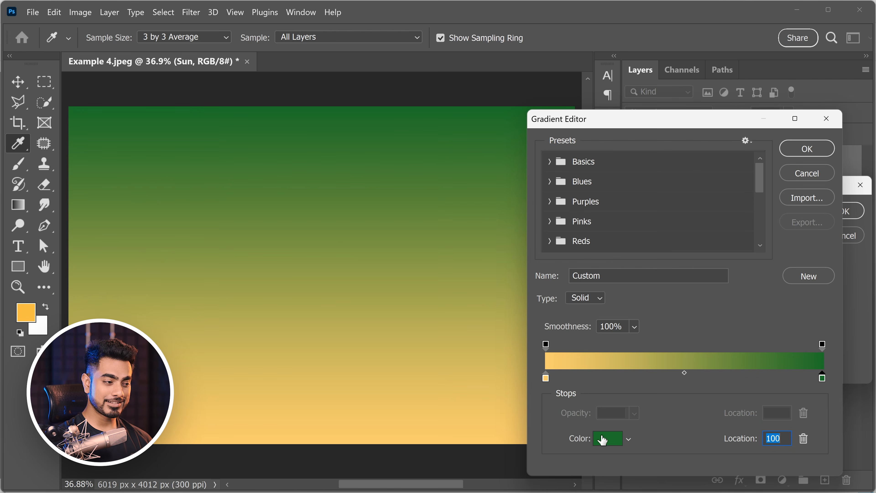
click(602, 439)
drag(639, 294, 651, 348)
drag(593, 221, 607, 132)
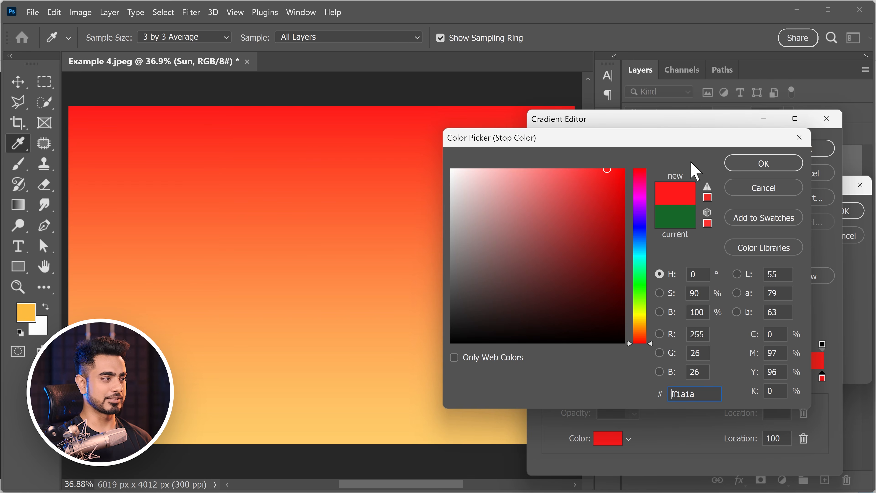
click(748, 168)
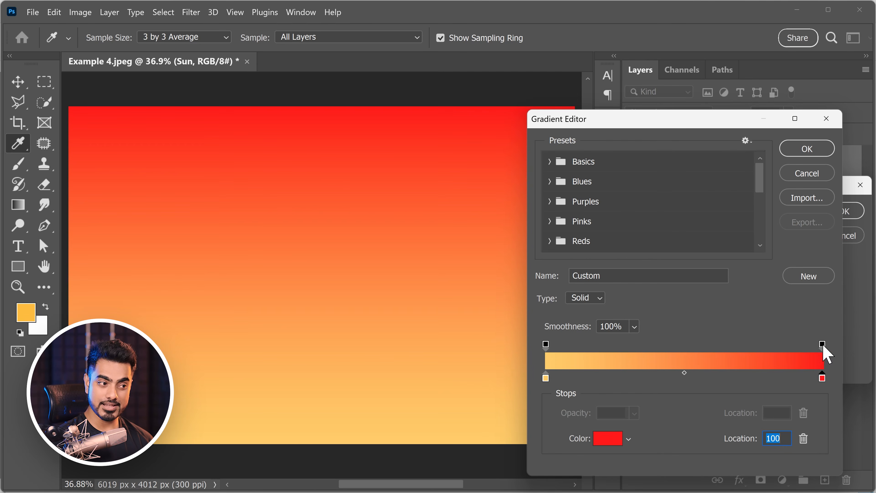
- Fade the gradient's right opacity stop to 0% and apply the gradient fill
click(823, 345)
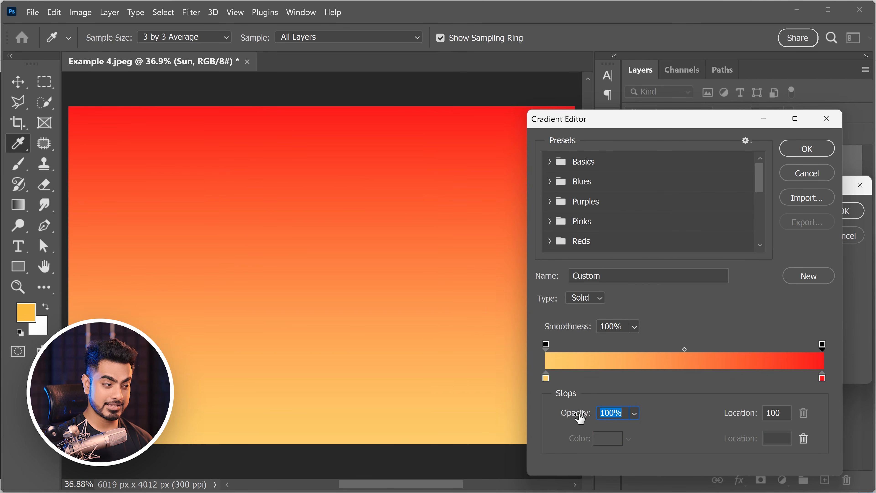
drag(578, 412, 361, 417)
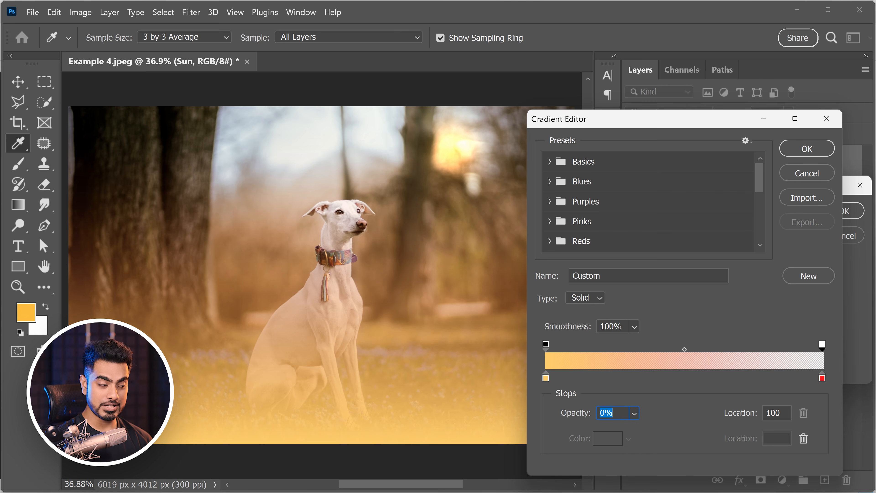
click(787, 150)
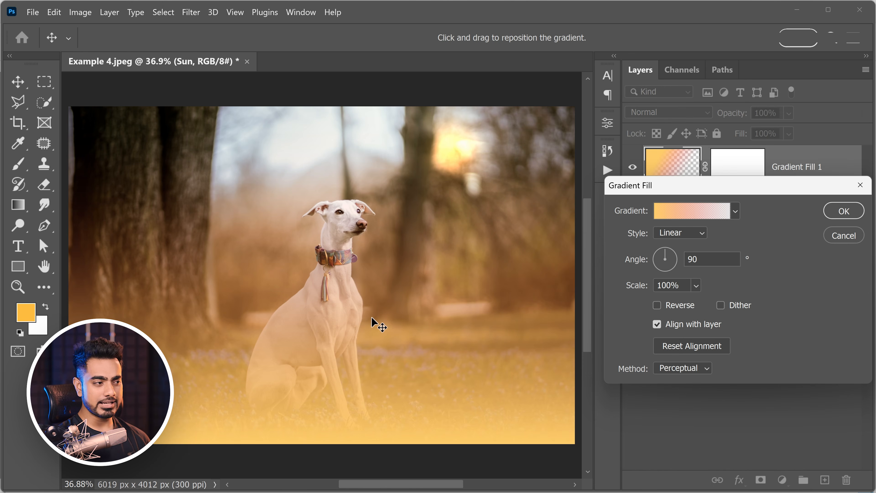
drag(681, 185, 540, 193)
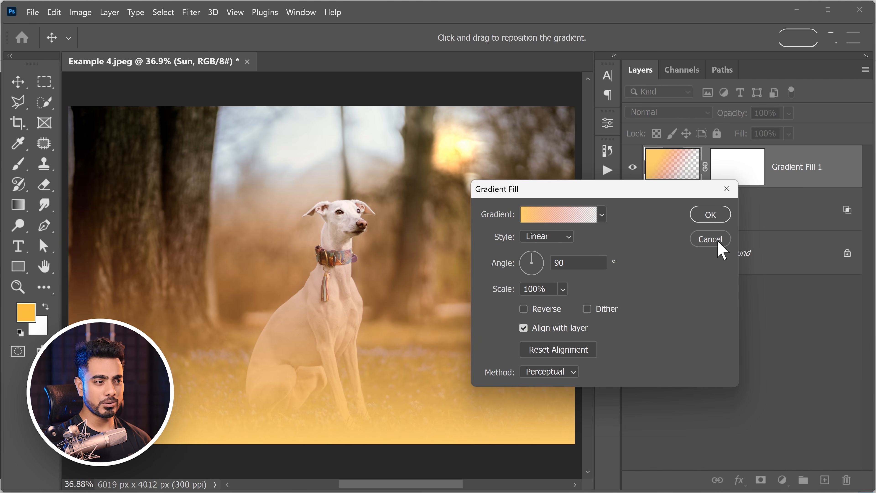
click(713, 217)
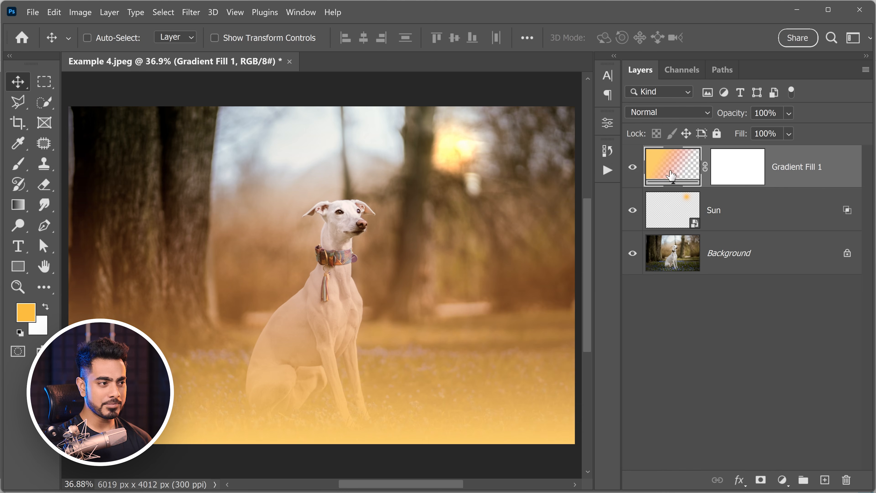
- Reopen the gradient fill settings and try the Angle and Reflected styles while dragging the gradient around the canvas
double_click(678, 166)
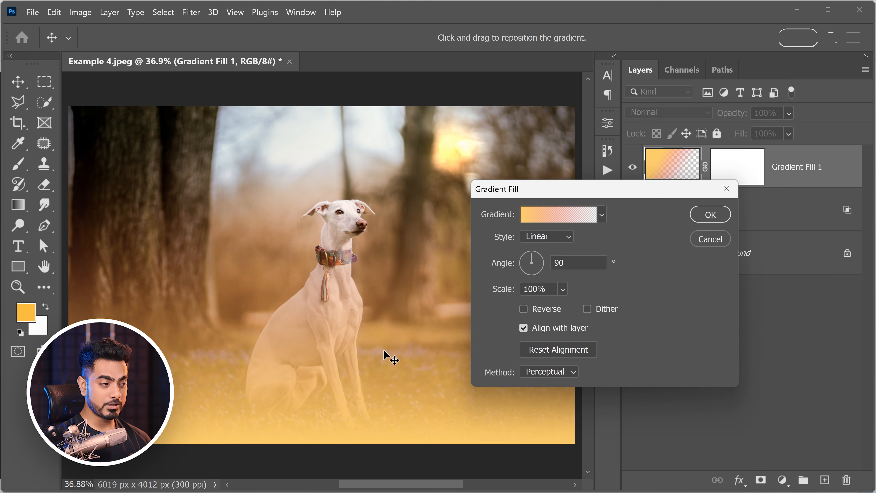
drag(567, 192, 669, 200)
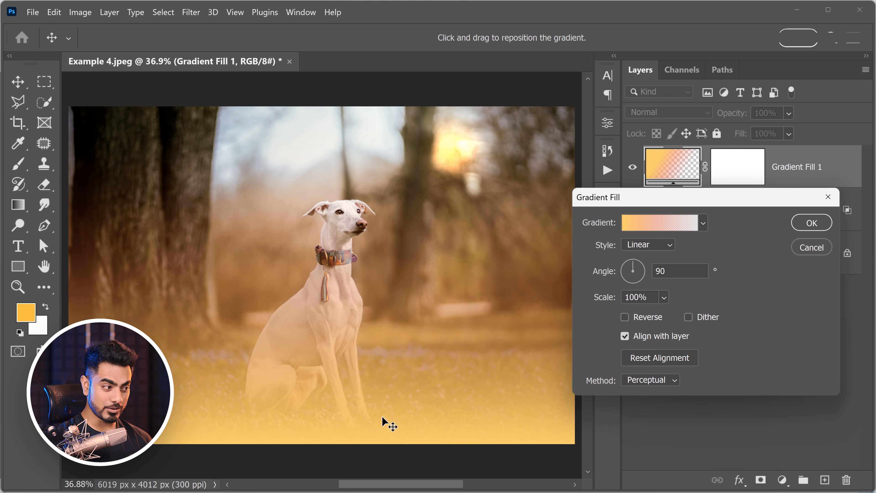
drag(382, 415, 502, 255)
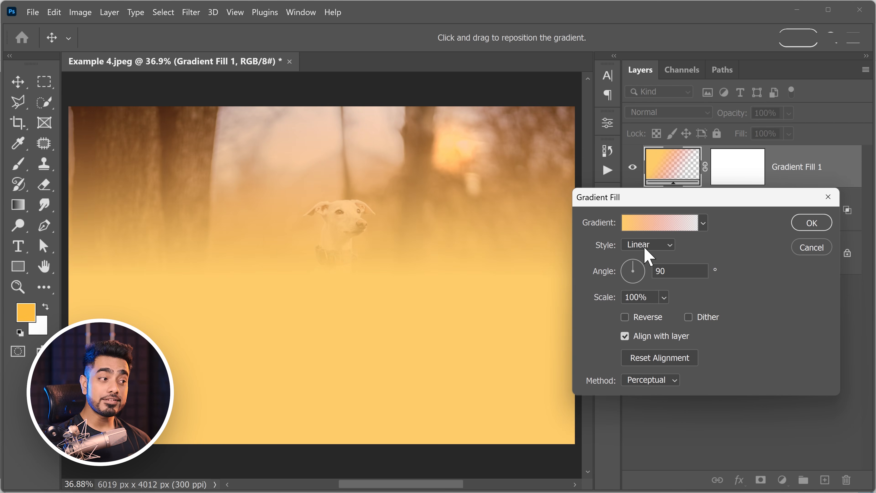
click(659, 249)
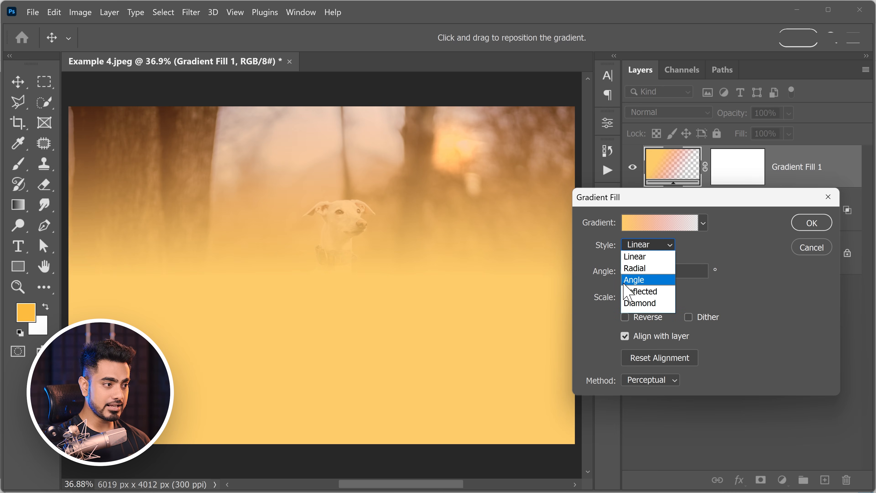
click(634, 280)
click(655, 245)
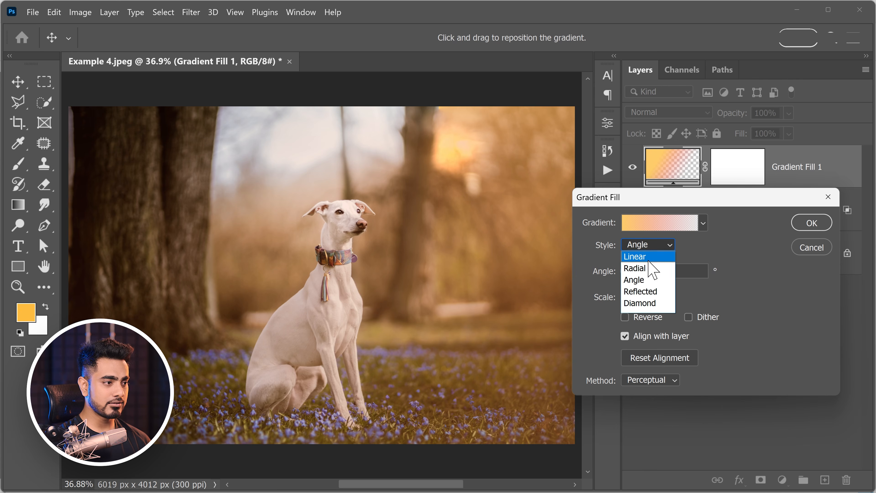
click(648, 291)
drag(416, 147, 513, 290)
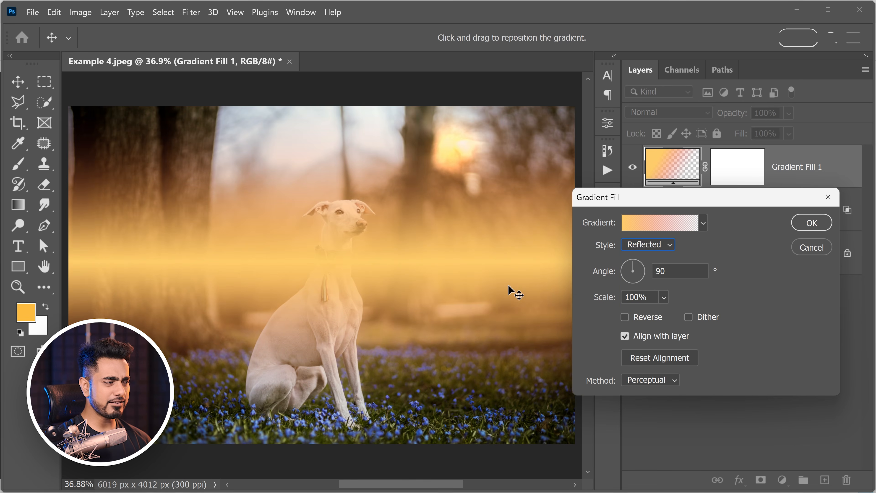
click(653, 248)
click(664, 278)
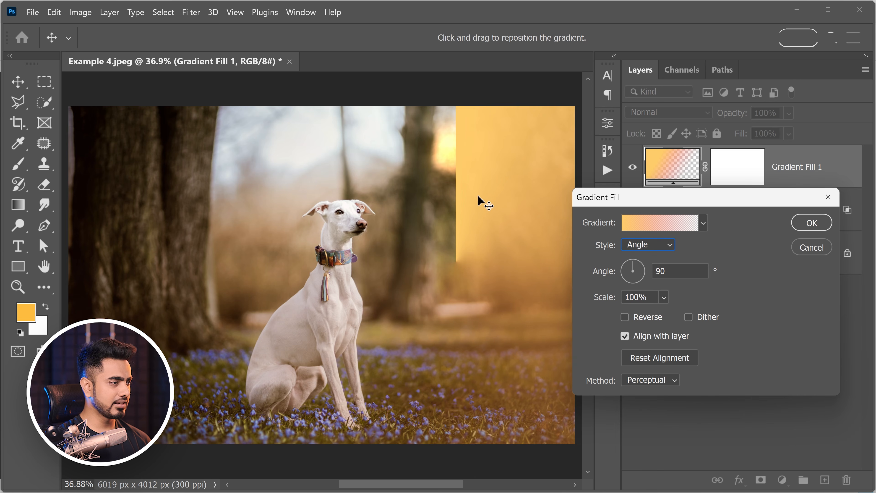
drag(479, 202, 314, 267)
- Switch the gradient style to Radial and drag its centre up toward the sun in the upper right
click(645, 245)
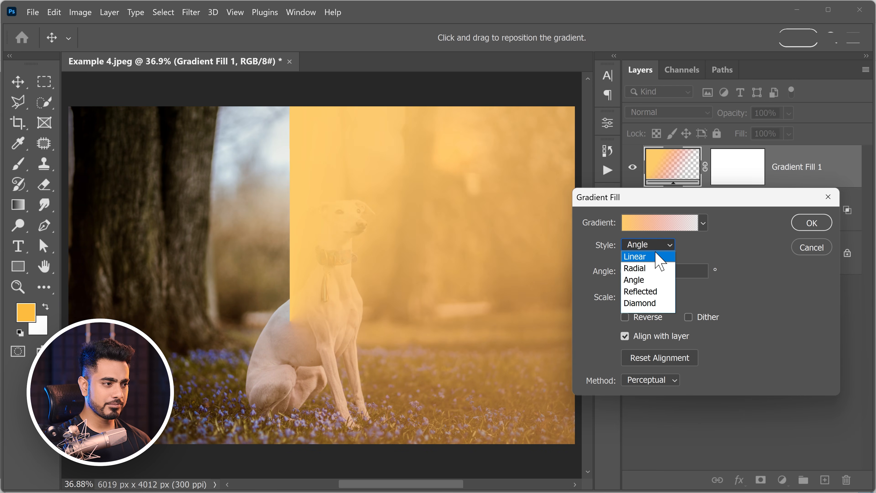
click(653, 272)
drag(301, 311, 448, 150)
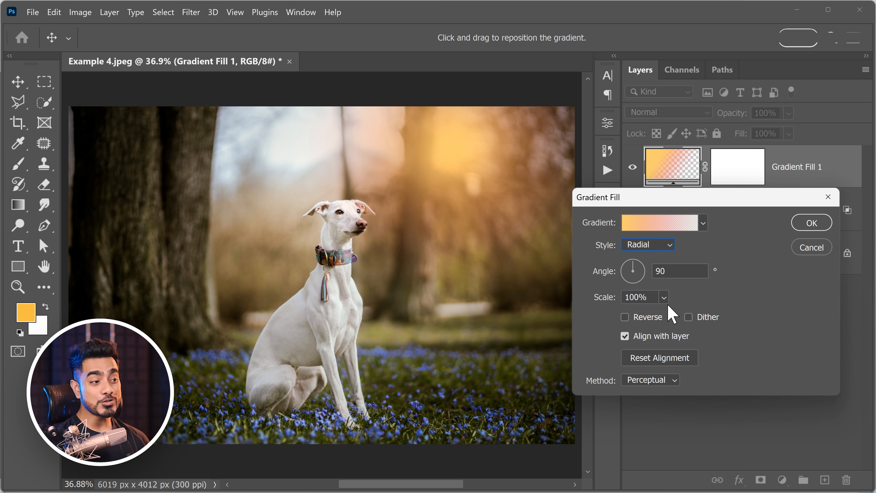
- Set the radial gradient's scale to 136%, toggle Reverse on and off, and apply the fill settings
click(665, 298)
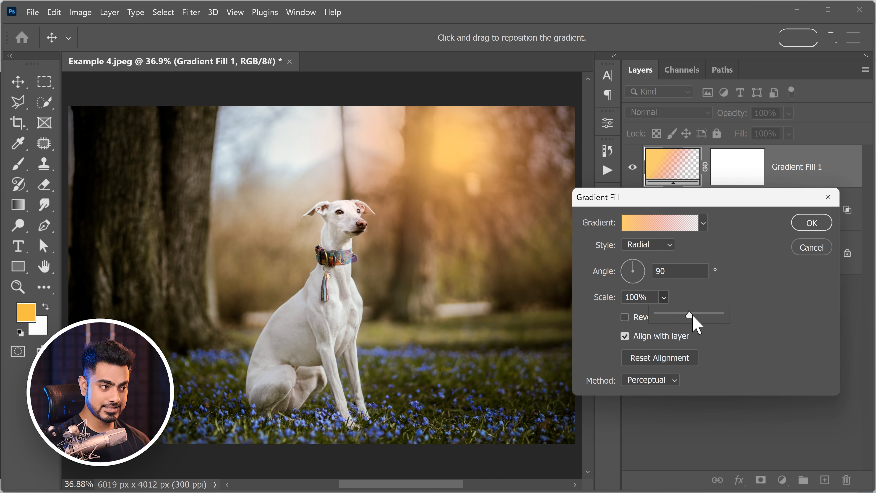
drag(692, 316, 697, 316)
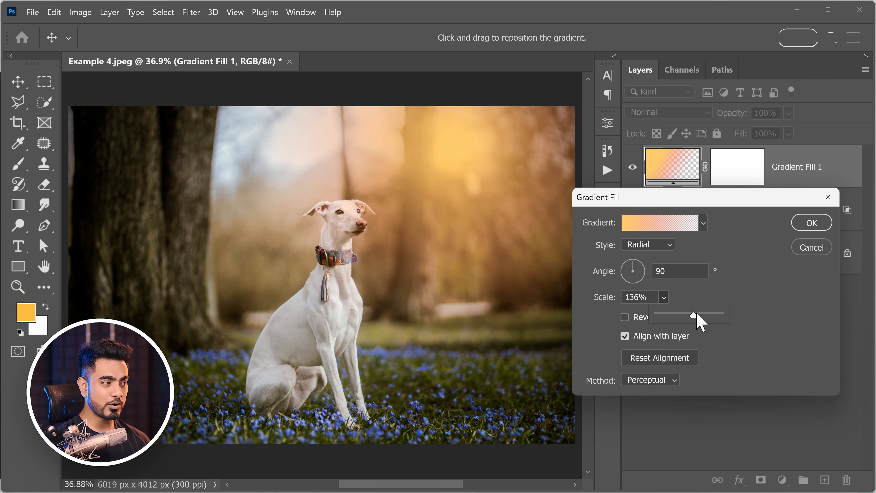
click(729, 283)
click(625, 318)
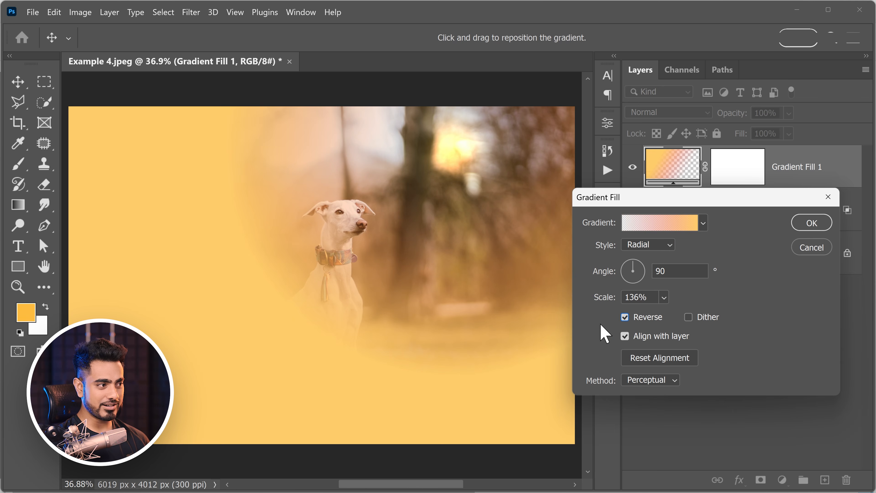
click(624, 317)
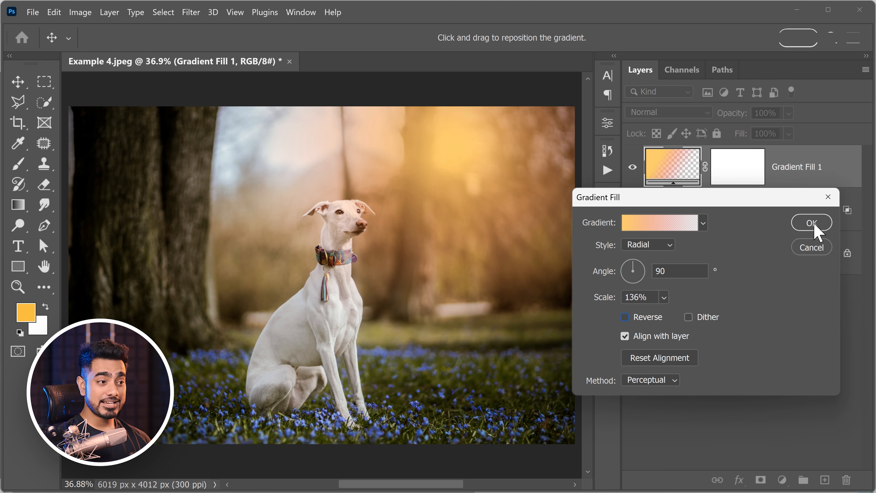
click(807, 223)
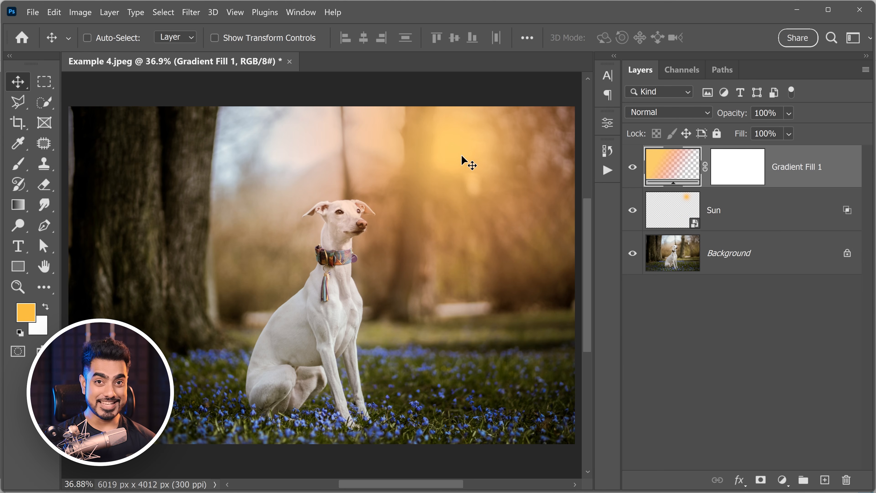
- Compare the gradient fill layer hidden and shown, then set its blend mode to Screen
click(632, 167)
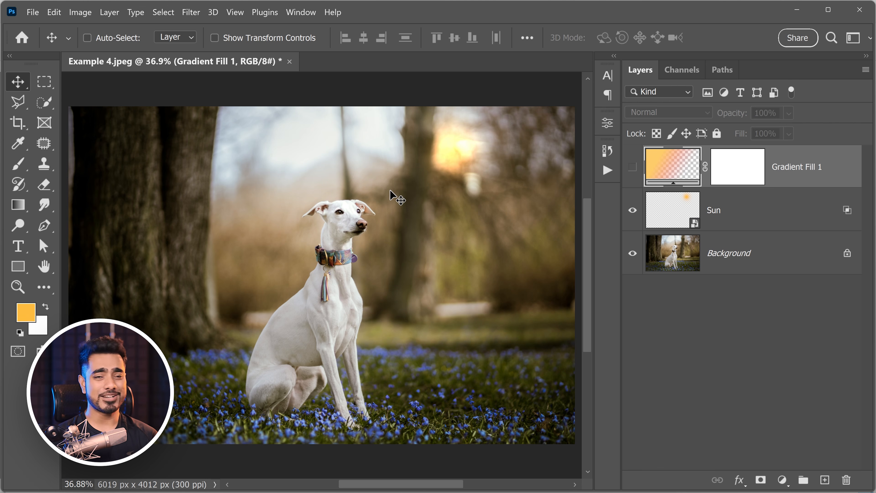
click(632, 167)
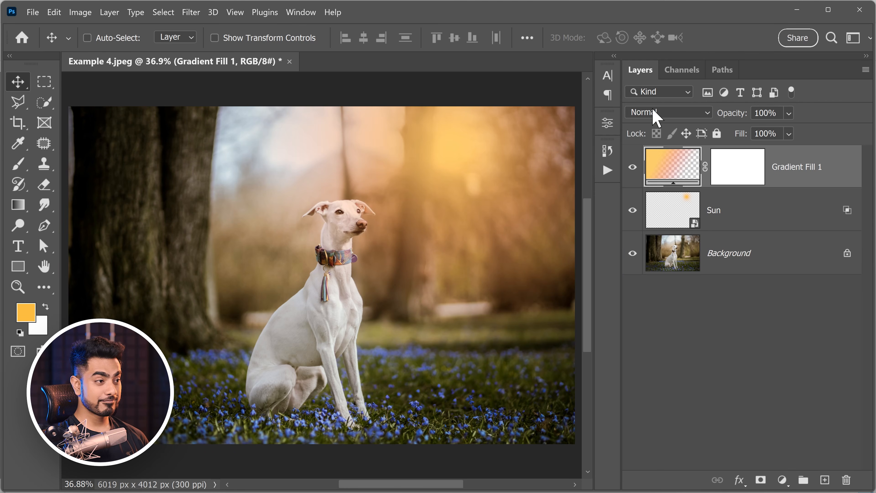
click(657, 116)
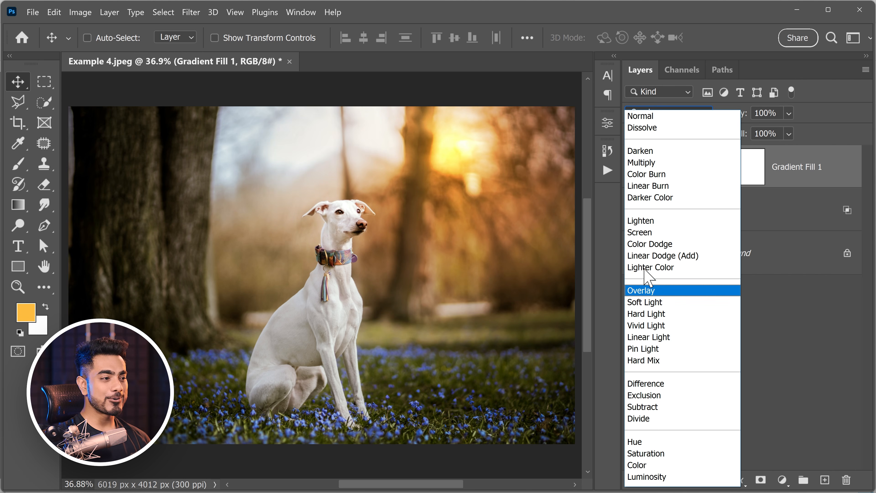
click(648, 236)
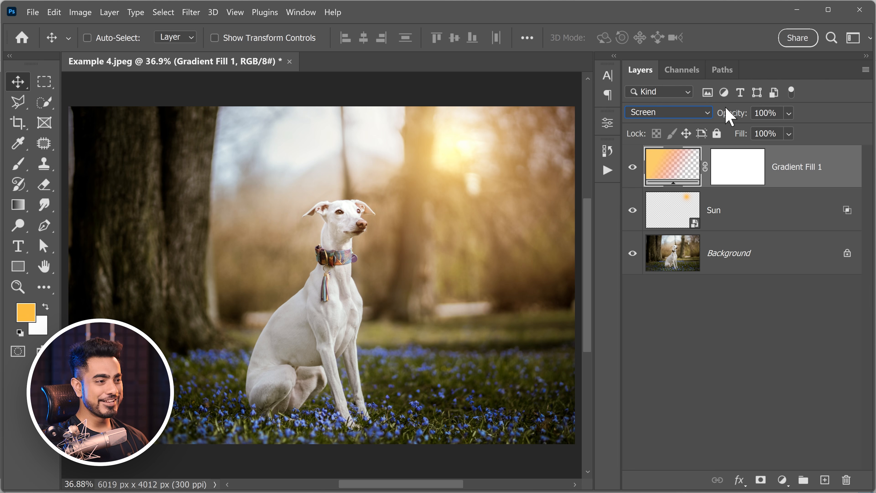
- Adjust the Sun layer's fill to 68%
drag(728, 112, 755, 118)
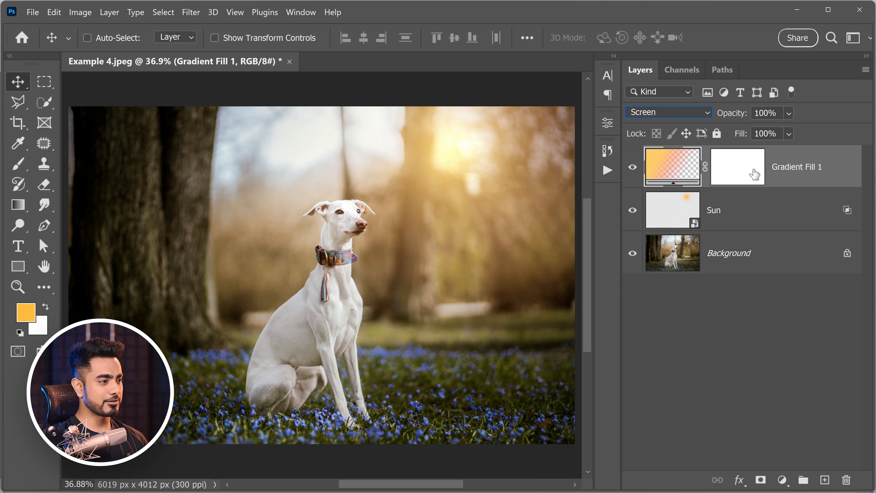
click(738, 210)
drag(740, 135, 744, 135)
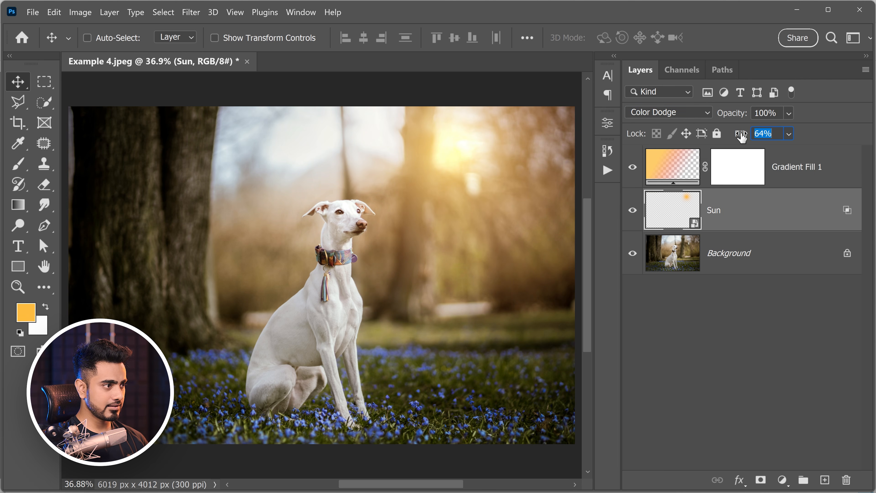
drag(738, 137, 737, 139)
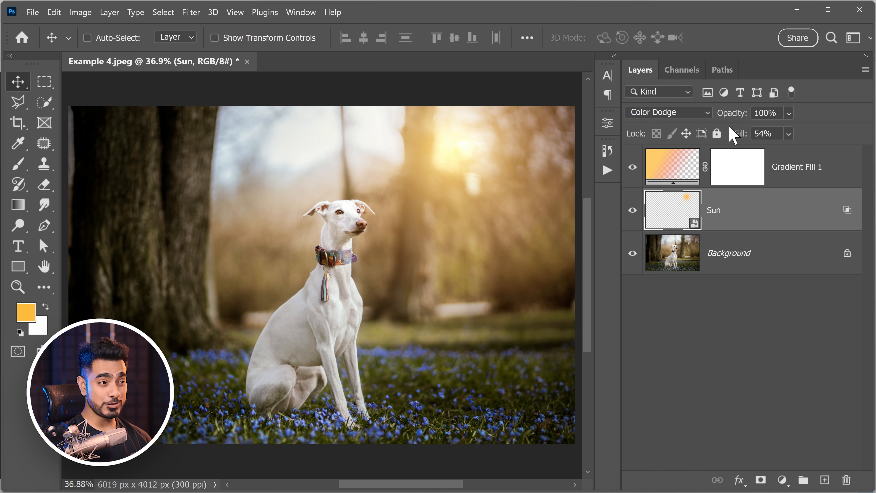
drag(737, 134, 741, 134)
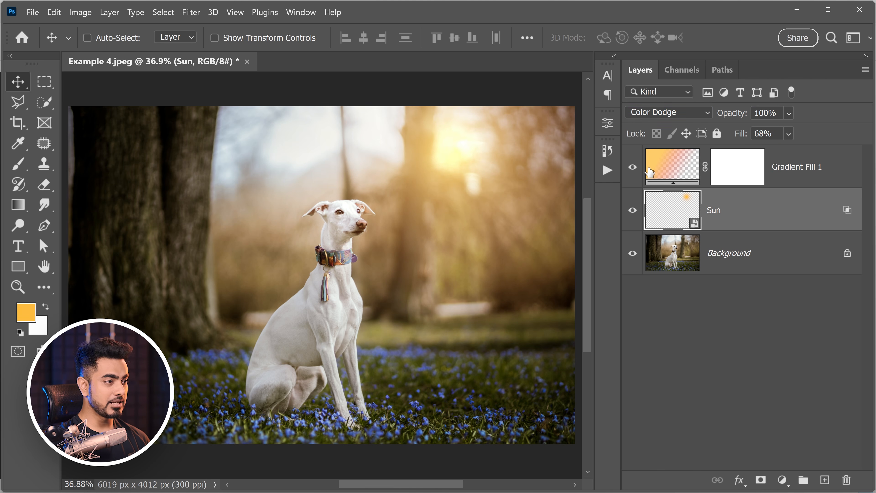
- With the gradient layer hidden, nudge the Sun layer's glow slightly up and to the right
click(634, 171)
drag(488, 176, 499, 142)
click(632, 168)
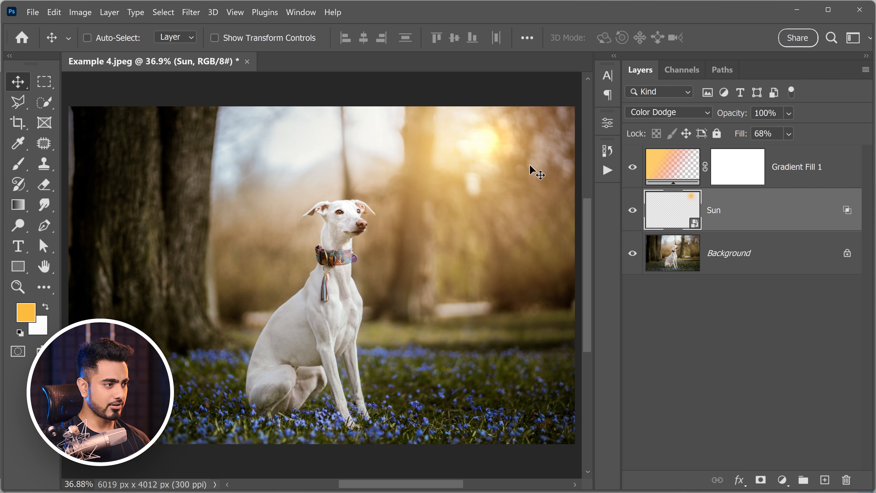
- Reopen the gradient fill settings, shift the radial gradient slightly up and right, and set its scale to 150%
double_click(661, 166)
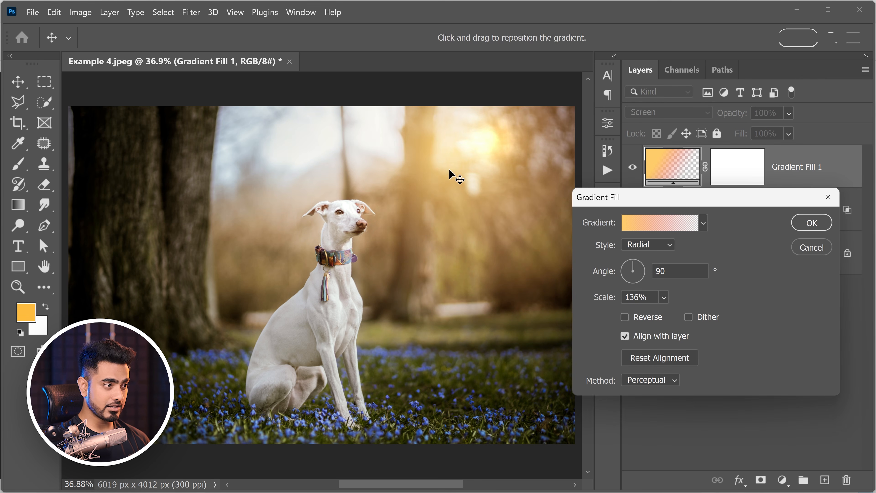
drag(449, 171, 475, 151)
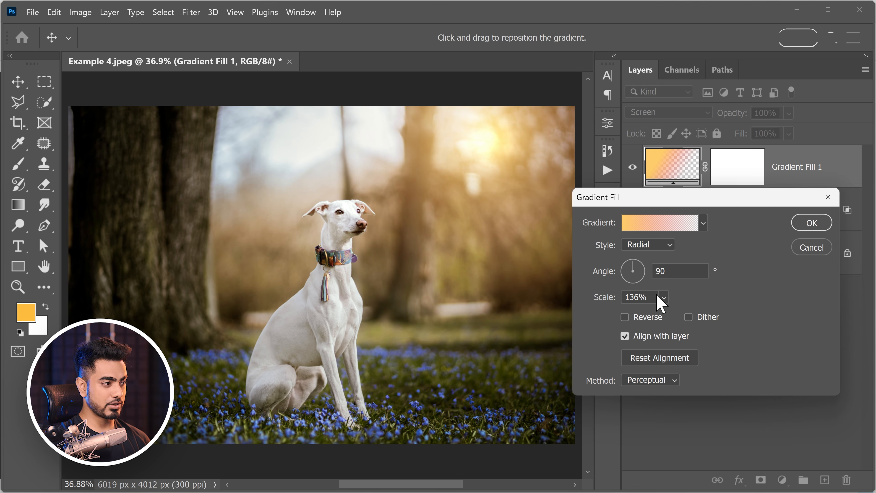
click(664, 297)
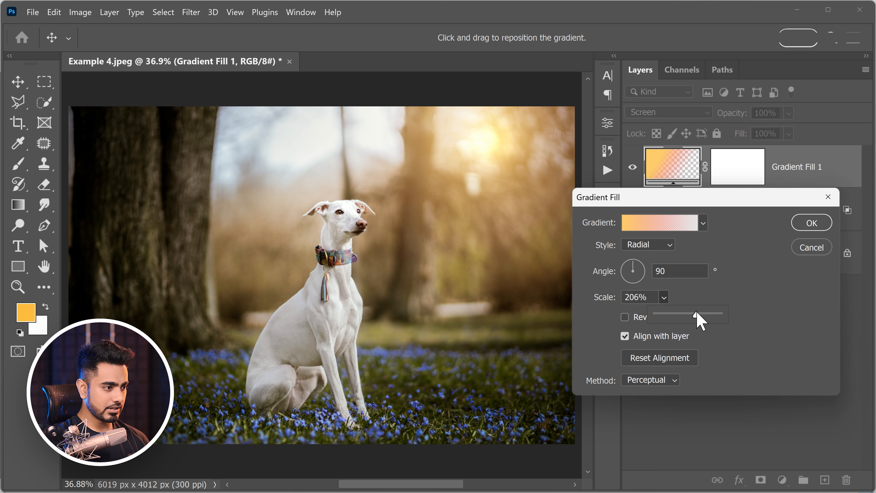
drag(697, 312, 546, 296)
text(150)
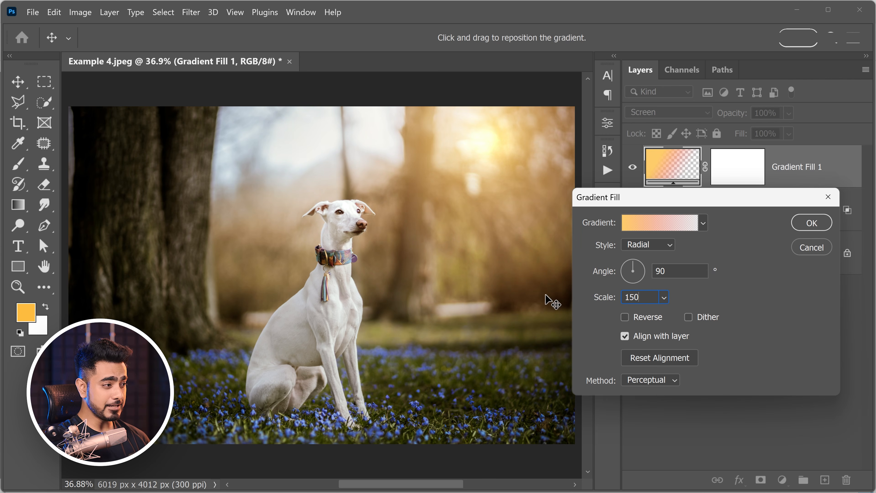
key(Return)
- Duplicate the Background layer
scroll(416, 274, down, 1)
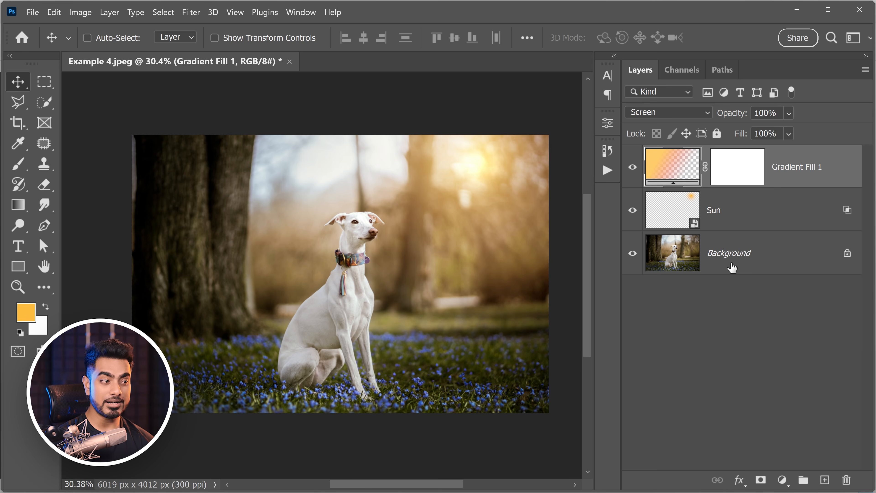
click(730, 266)
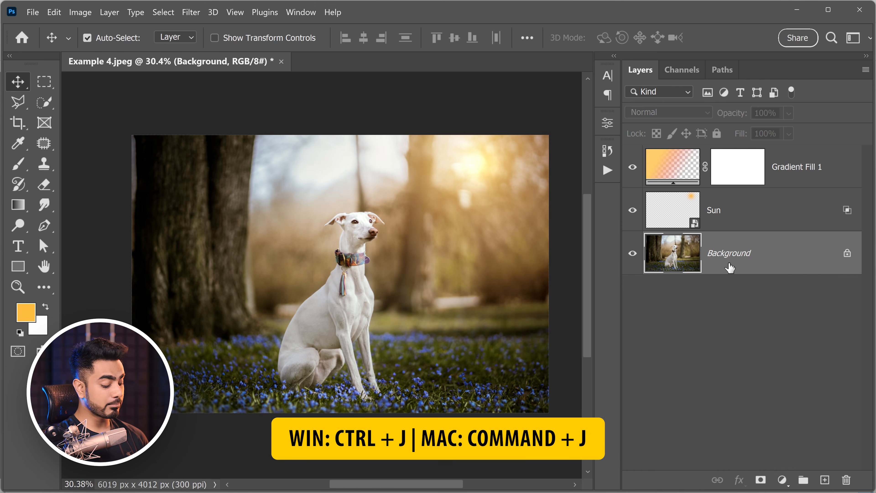
key(ctrl+j)
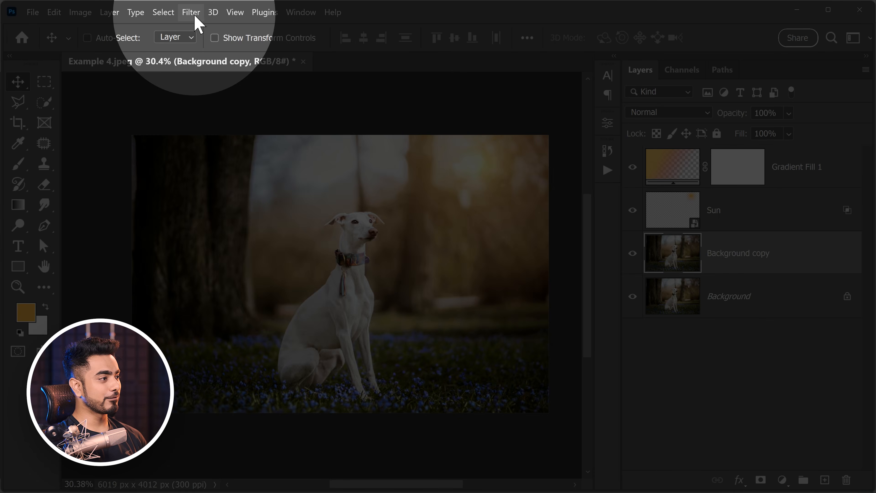
- Convert the Background copy layer for Smart Filters
click(191, 12)
click(224, 43)
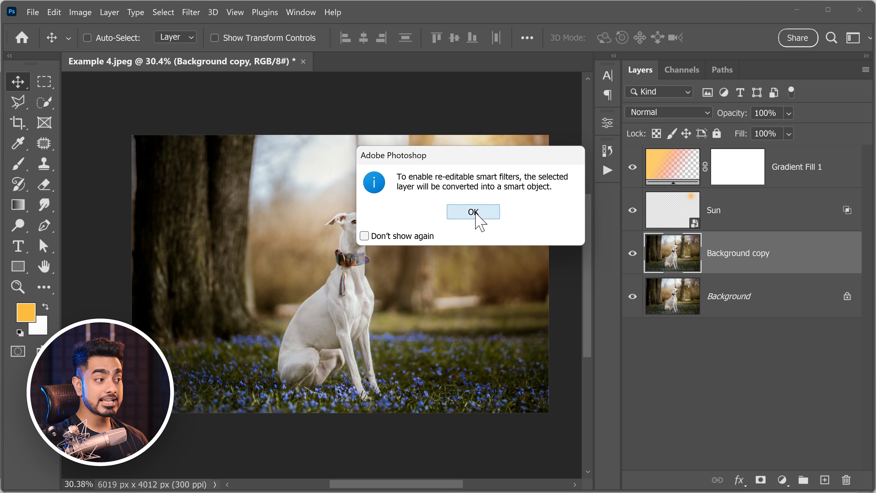
click(476, 212)
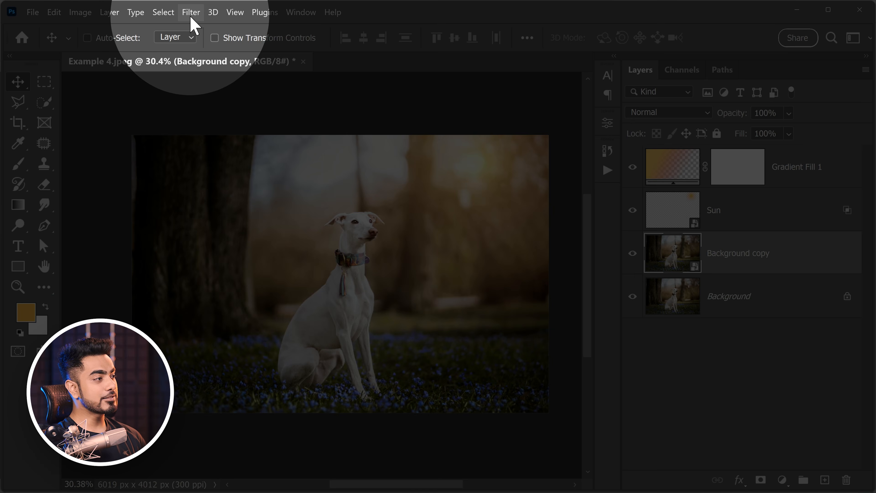
- Open the Camera Raw Filter on the Background copy and set Temperature to +30 and Exposure to -0.75
click(191, 14)
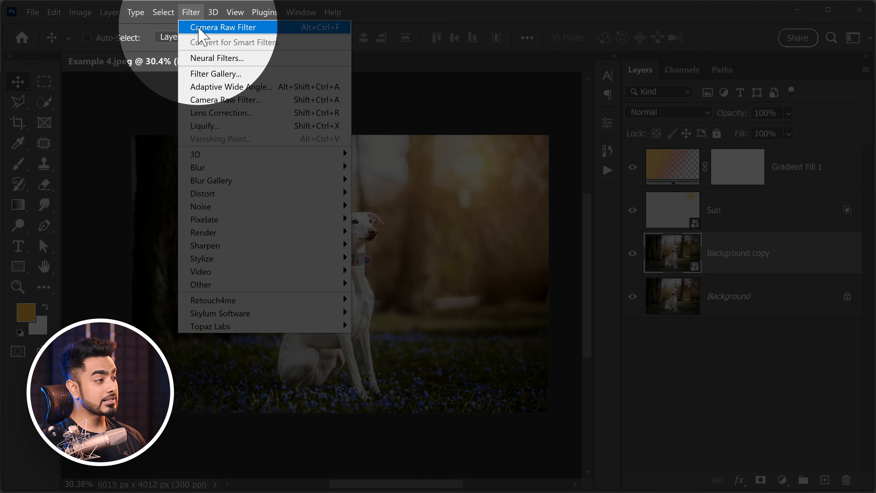
click(236, 103)
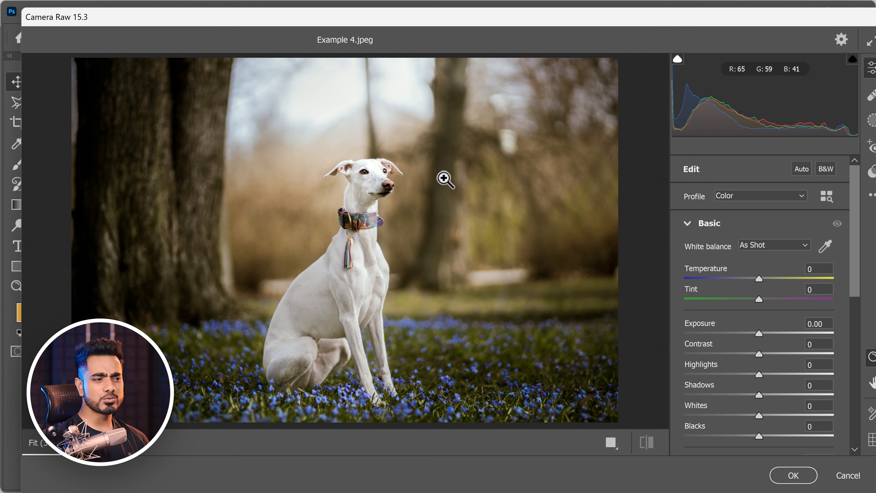
click(687, 225)
click(686, 224)
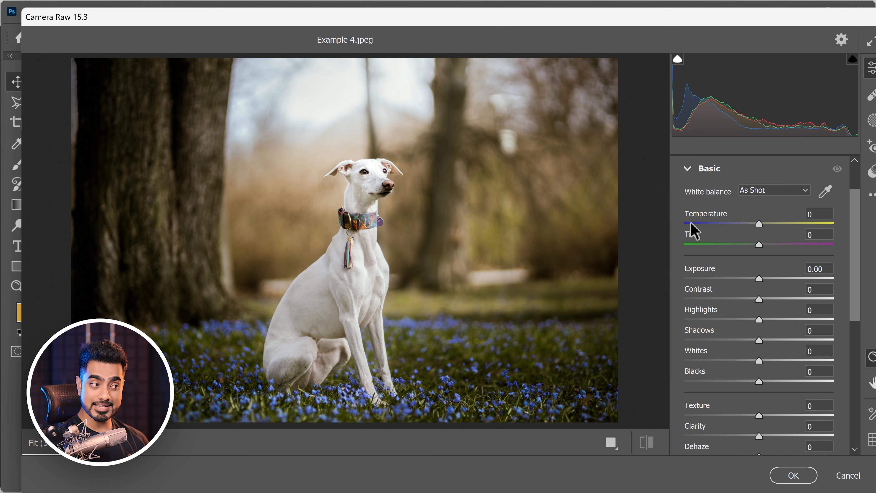
drag(759, 224, 781, 228)
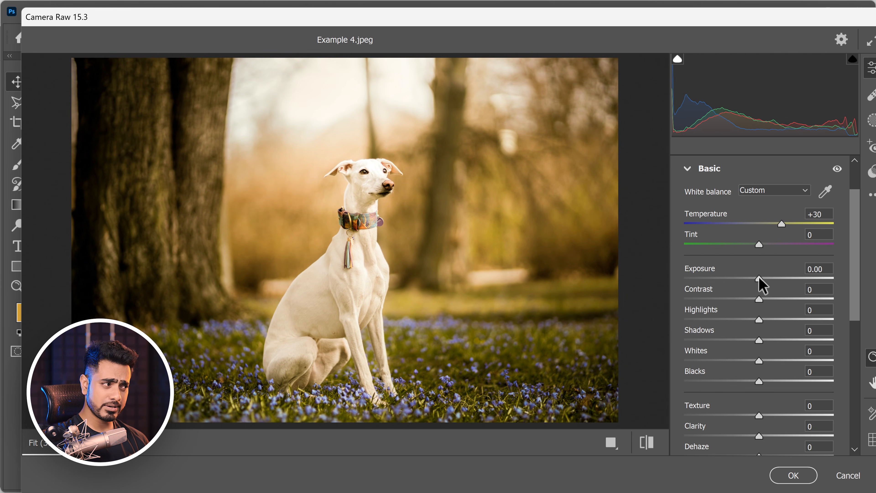
drag(759, 279, 749, 280)
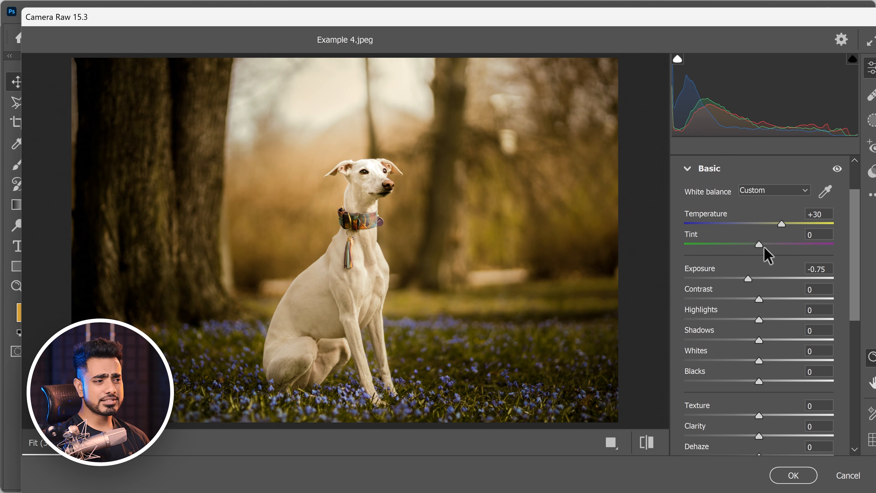
- Set Tint to +19 and apply the Camera Raw Filter
key(shift)
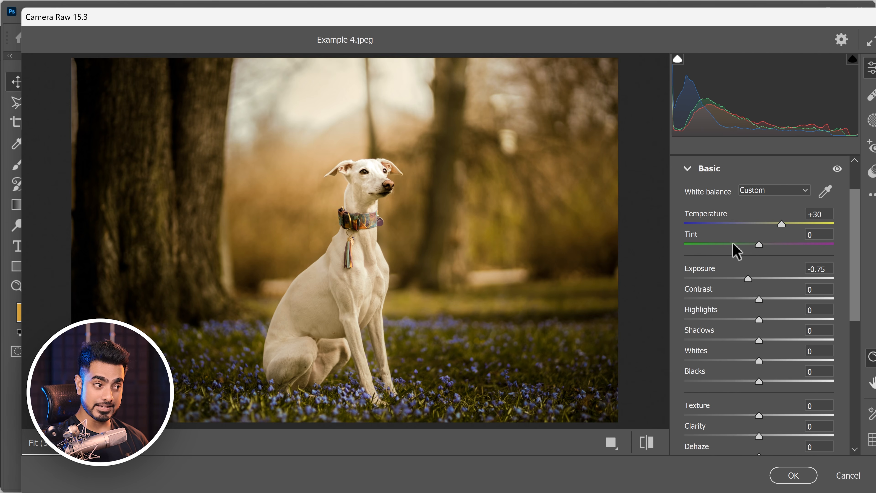
drag(759, 244, 773, 243)
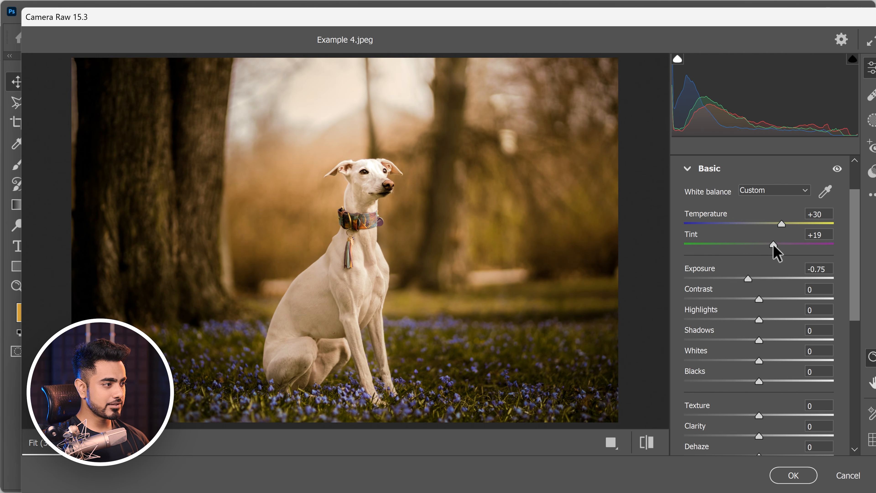
click(780, 474)
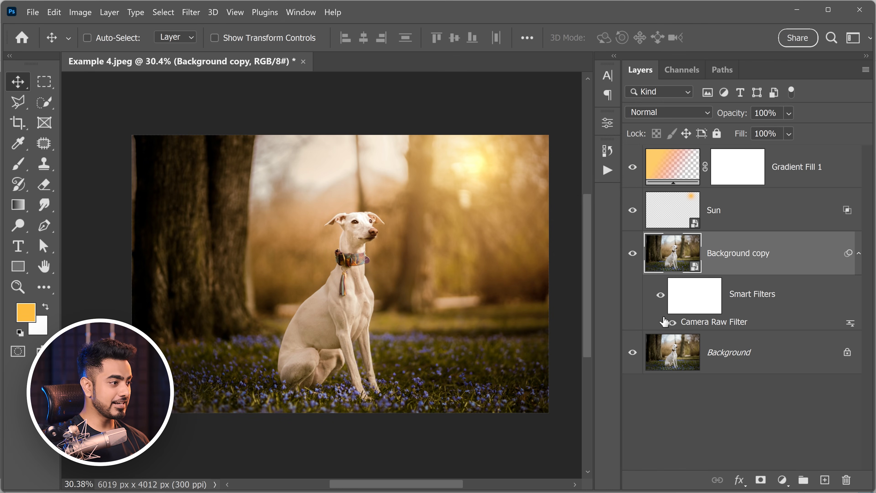
key(ctrl+0)
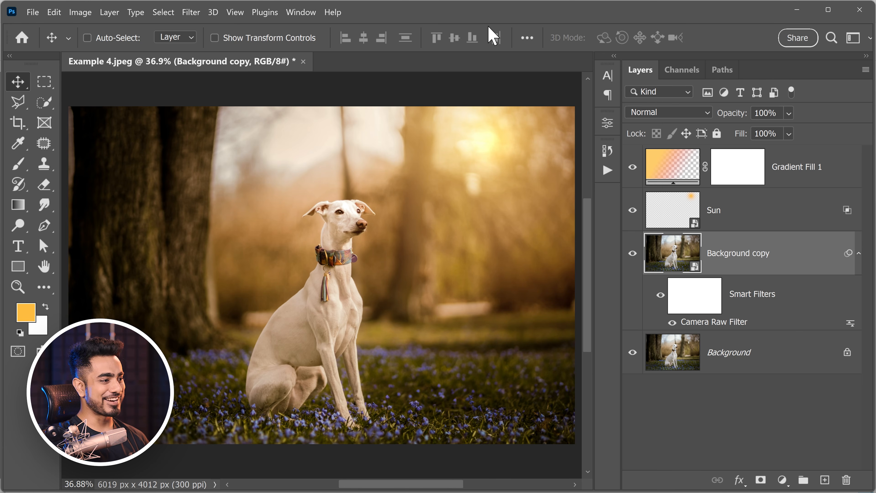
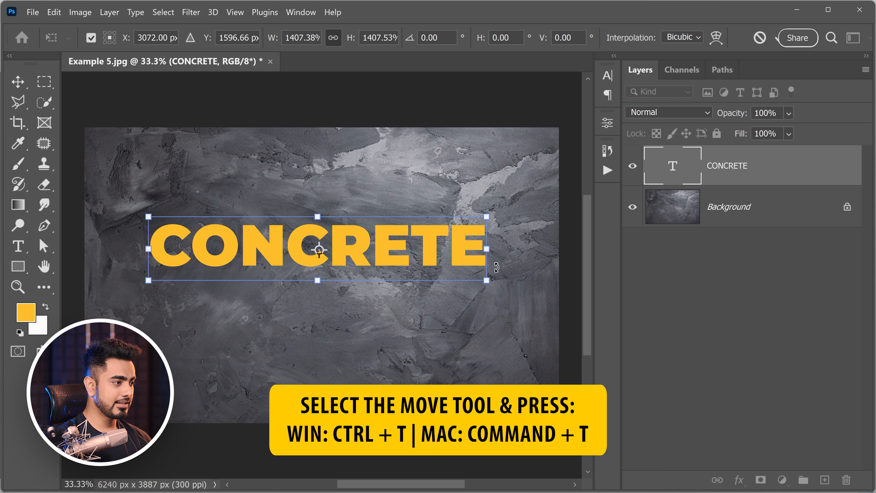
- Scale the CONCRETE text up slightly, to about 1556% width and height, and commit the transform
drag(489, 278, 516, 295)
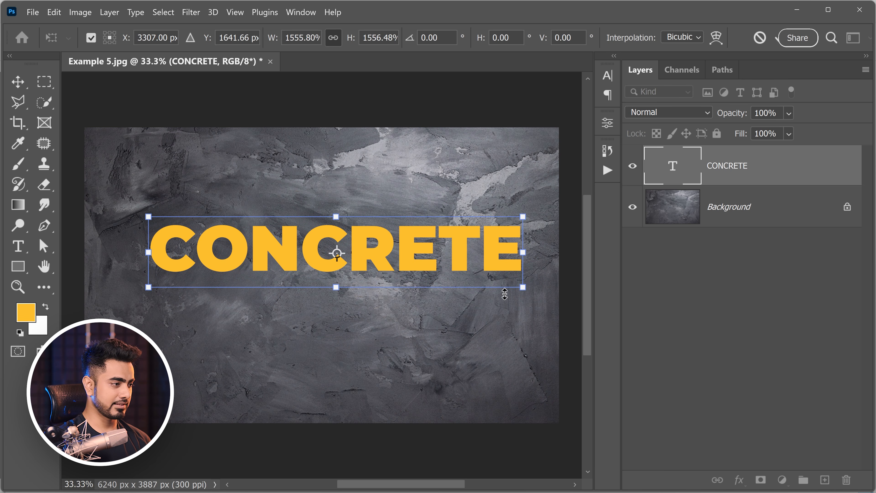
key(Return)
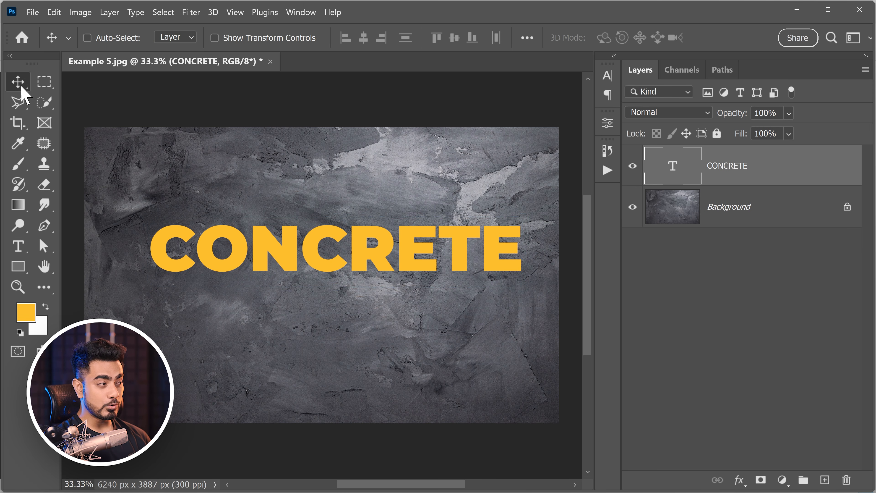
- Select the whole canvas, center the CONCRETE text horizontally and vertically on it, and deselect
click(530, 38)
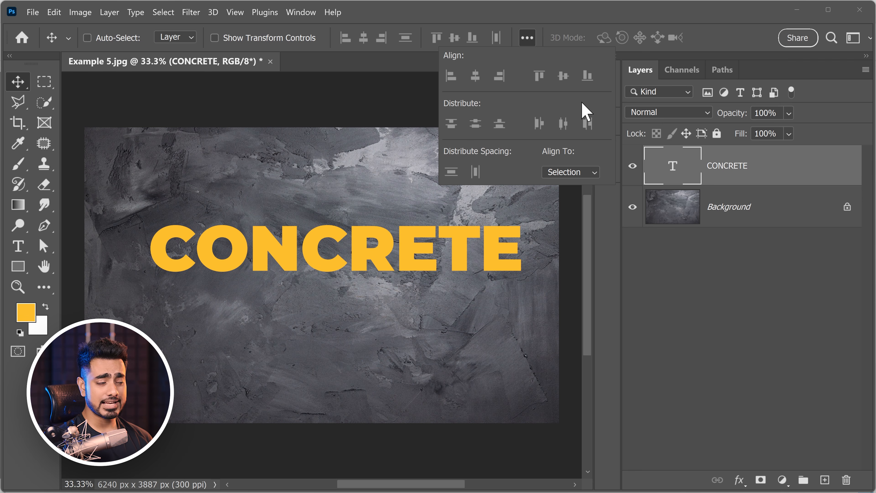
click(522, 37)
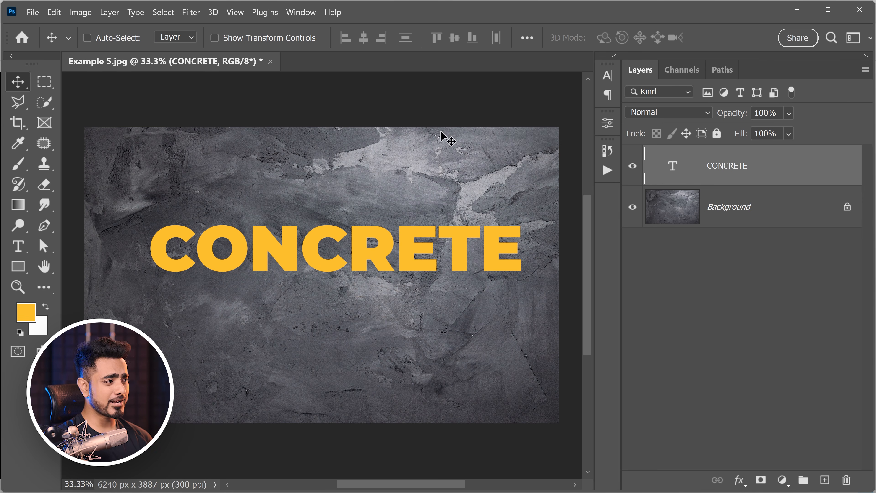
key(ctrl+a)
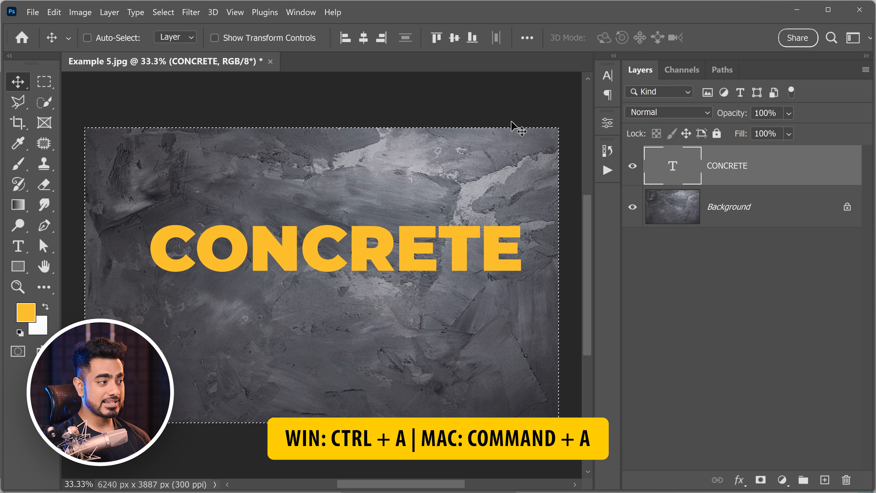
click(365, 39)
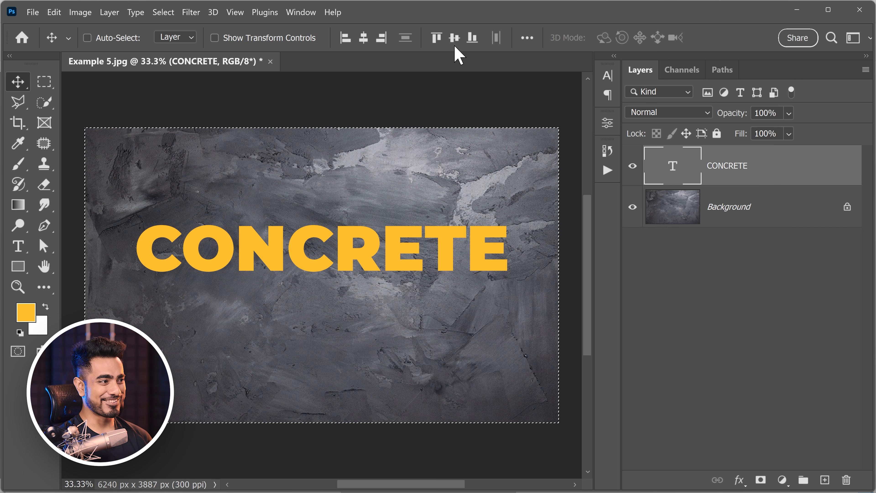
click(456, 41)
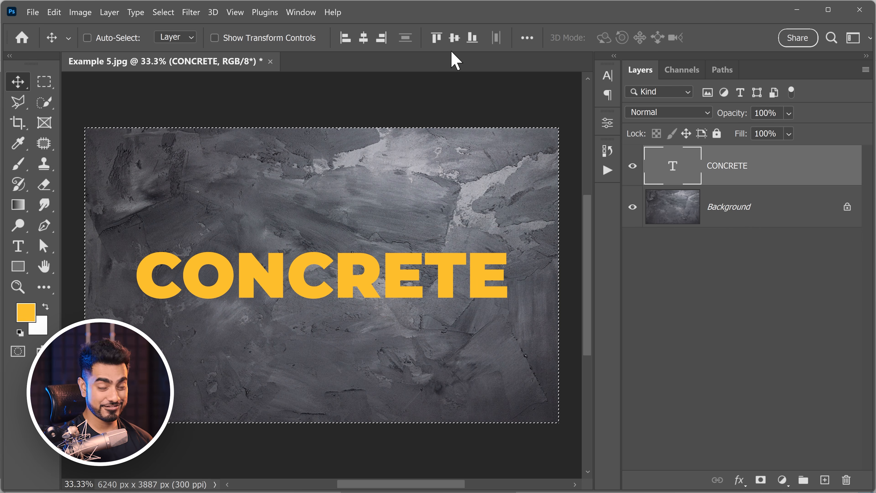
key(ctrl+d)
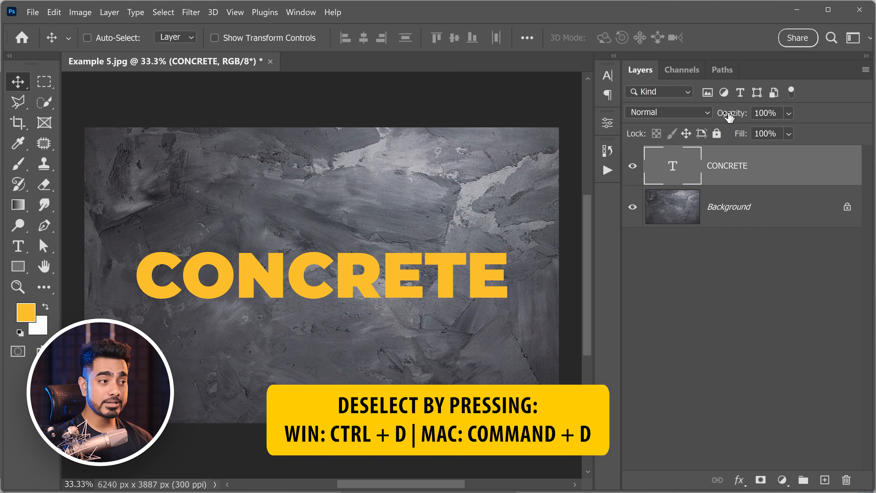
- Open the Layer Style for the CONCRETE layer and enable a Drop Shadow effect with its settings shown
drag(728, 116, 767, 131)
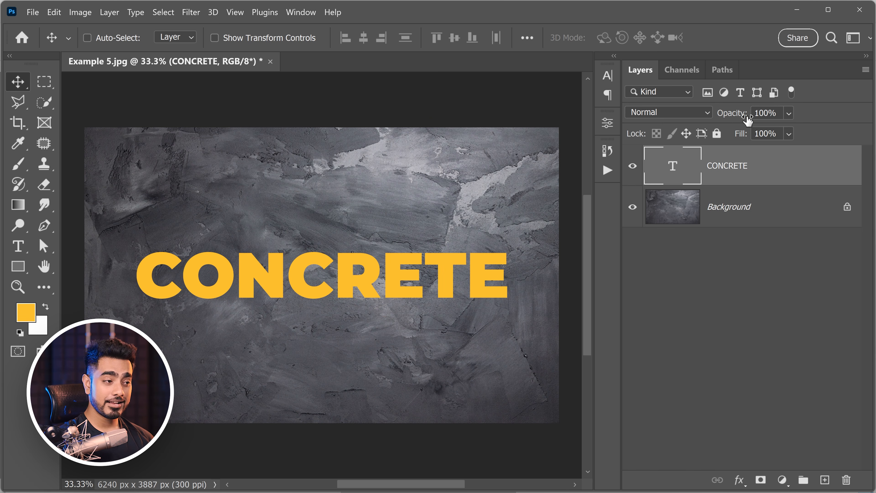
double_click(813, 172)
drag(388, 88, 693, 83)
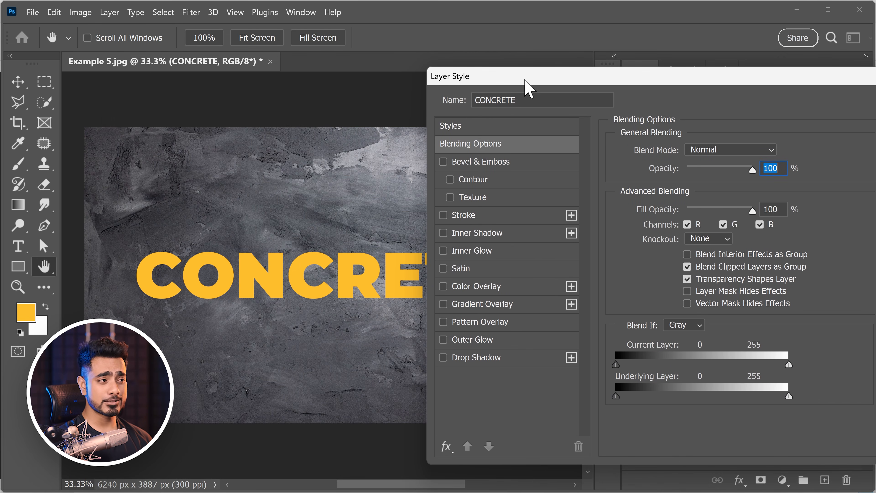
drag(525, 79, 568, 65)
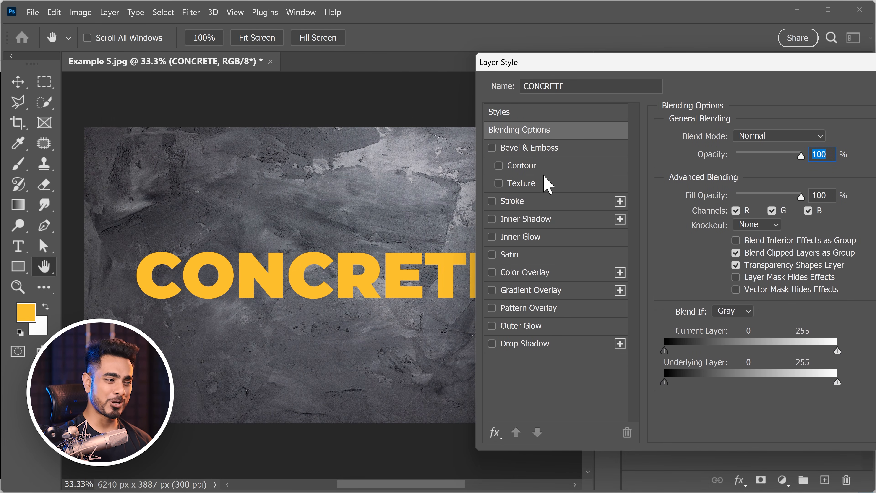
click(491, 344)
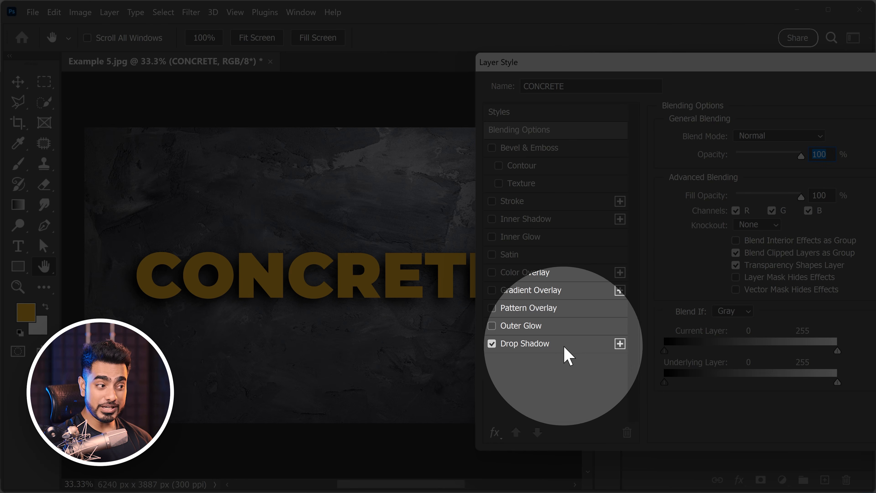
click(569, 349)
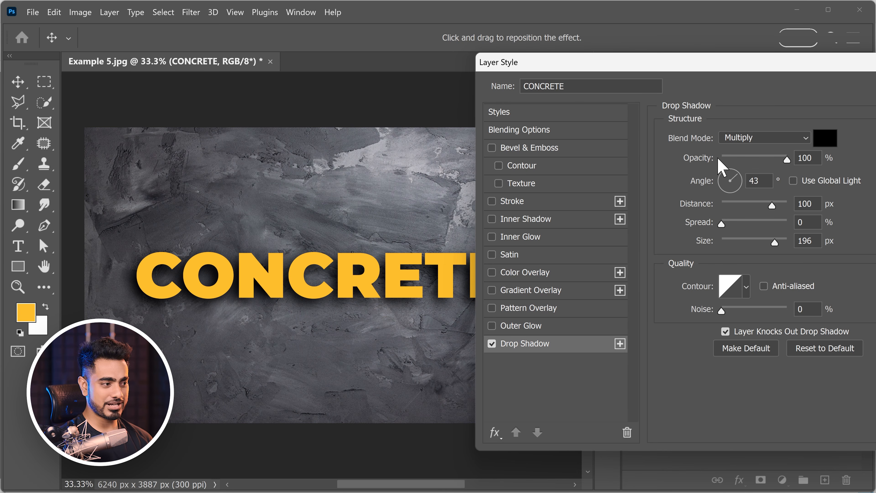
click(542, 131)
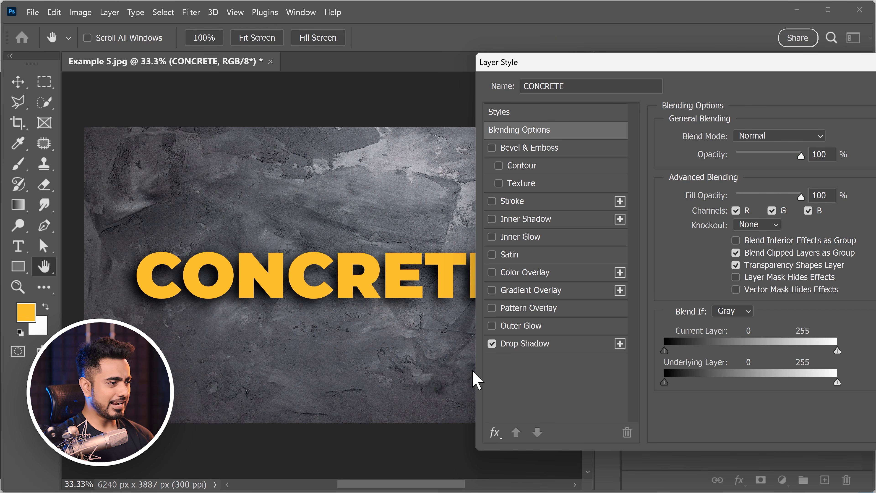
click(492, 344)
click(492, 343)
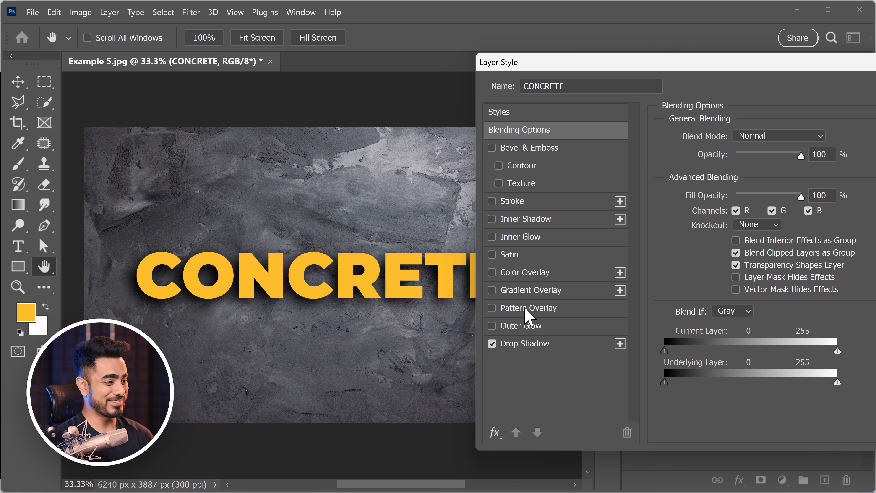
click(537, 343)
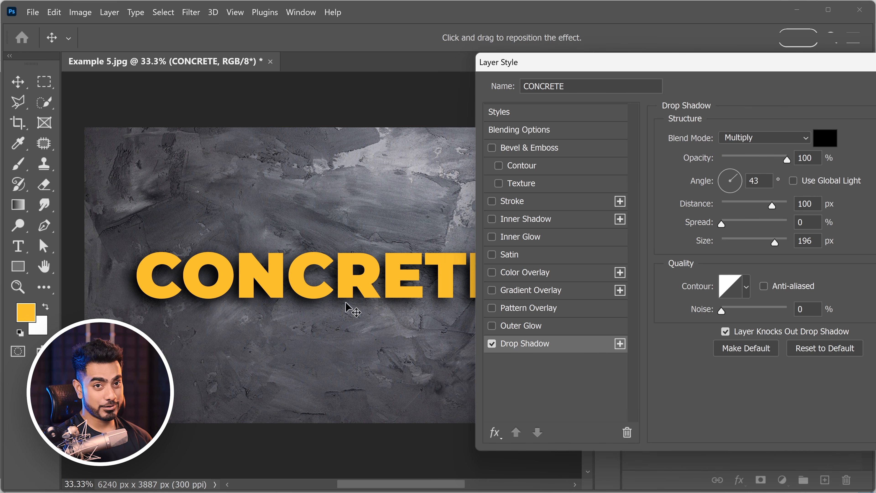
drag(646, 63, 590, 93)
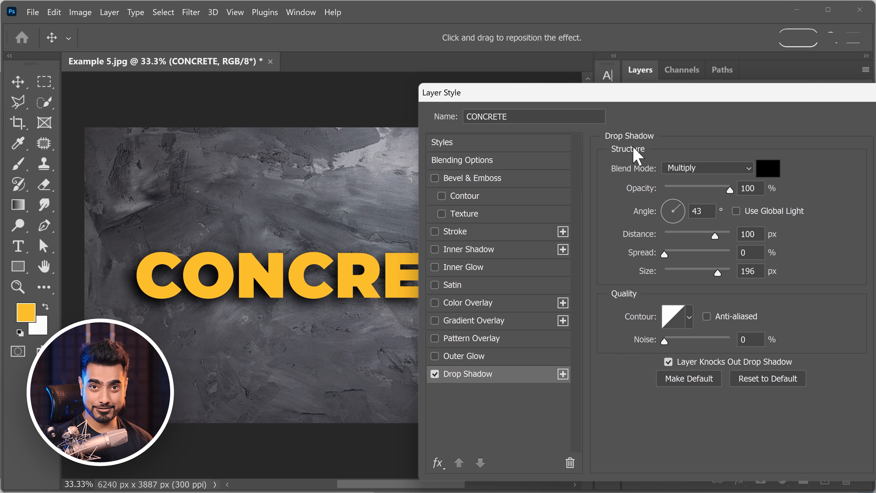
drag(603, 98, 612, 94)
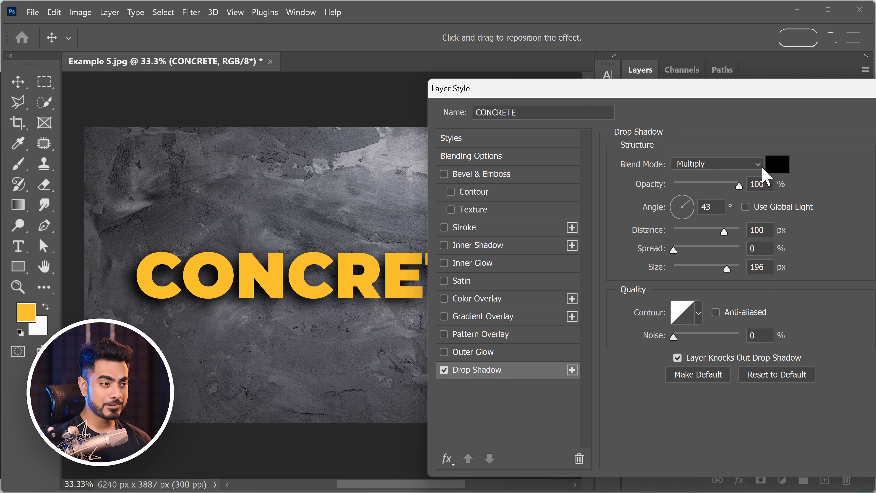
- Try a dark red drop shadow colour in the picker, then return it to black 000000
click(782, 166)
mouse_move(566, 215)
mouse_down()
mouse_move(573, 249)
mouse_move(566, 260)
mouse_move(563, 250)
mouse_move(578, 276)
mouse_up()
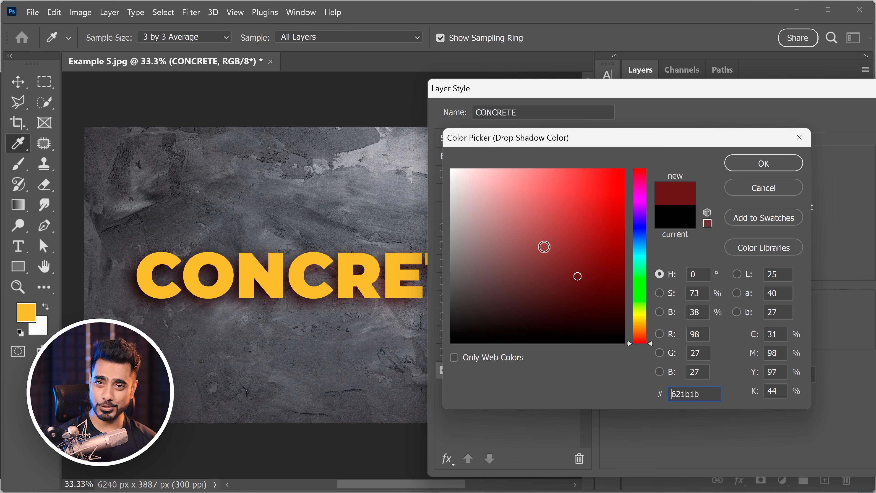
drag(582, 309, 628, 346)
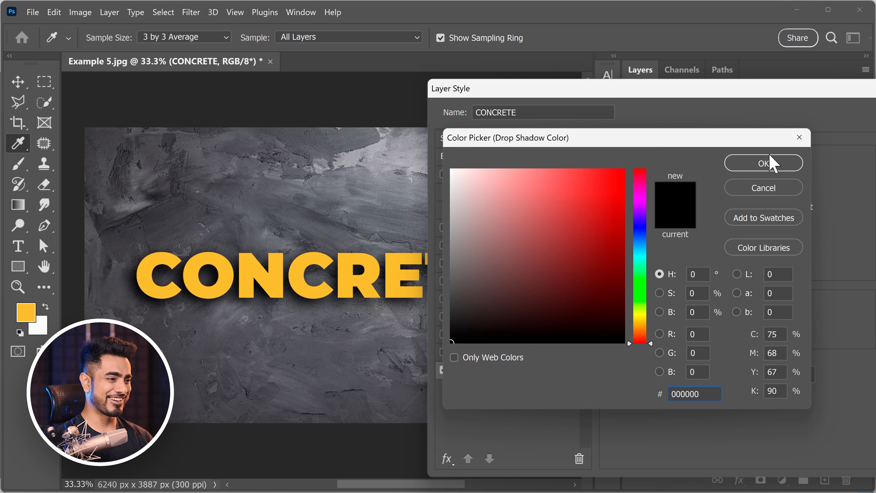
click(768, 163)
- Enable Use Global Light and set the drop shadow angle to about 41°
drag(738, 185, 758, 190)
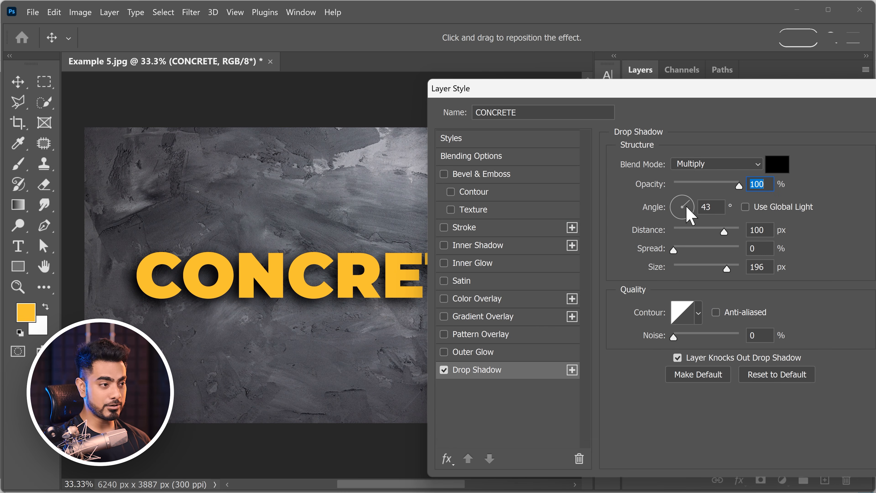
mouse_move(681, 204)
mouse_down()
mouse_move(674, 210)
mouse_move(688, 200)
mouse_up()
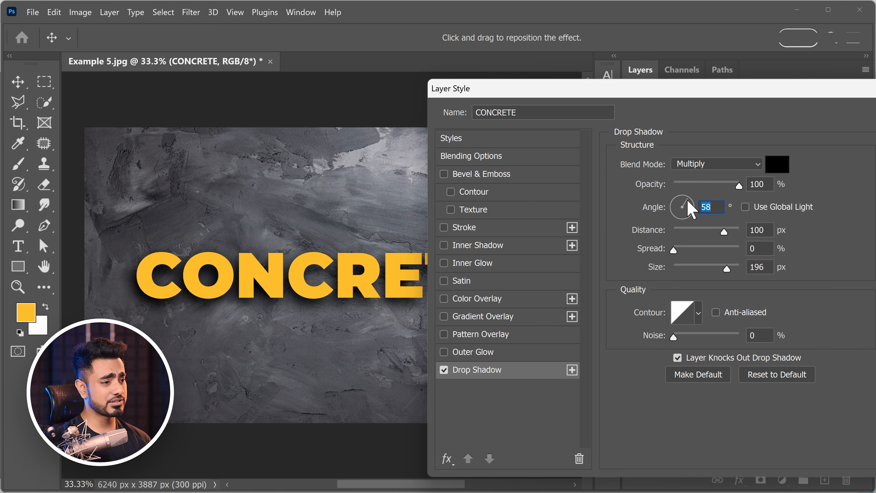
click(746, 207)
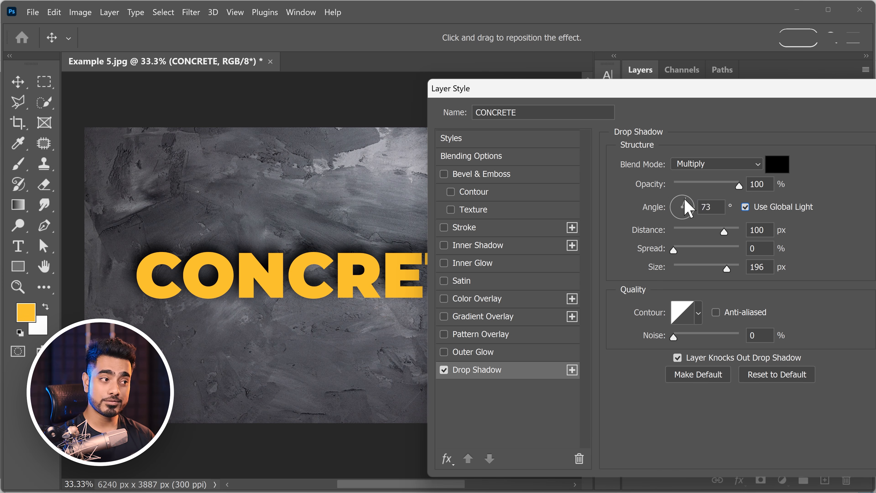
drag(684, 201, 688, 201)
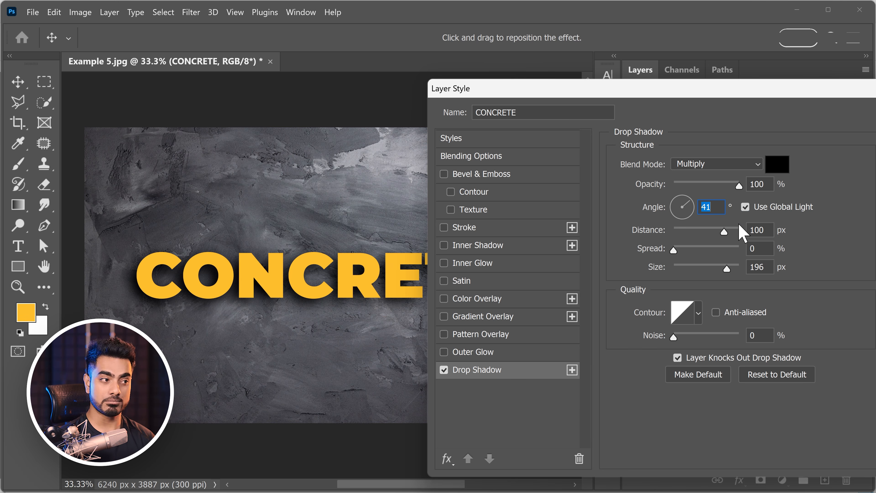
- Try a second Drop Shadow with 299 px distance, 9 px size and 30% opacity, then delete it
click(572, 370)
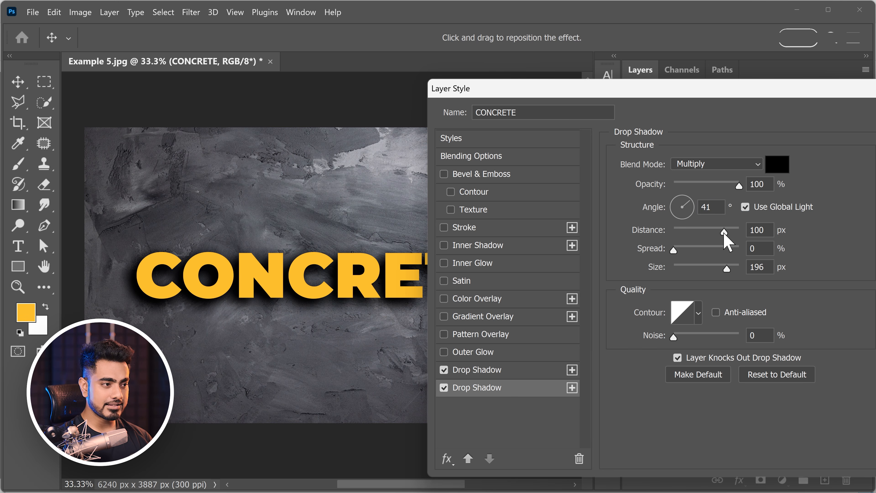
mouse_move(723, 234)
mouse_down()
mouse_move(707, 236)
mouse_move(734, 232)
mouse_up()
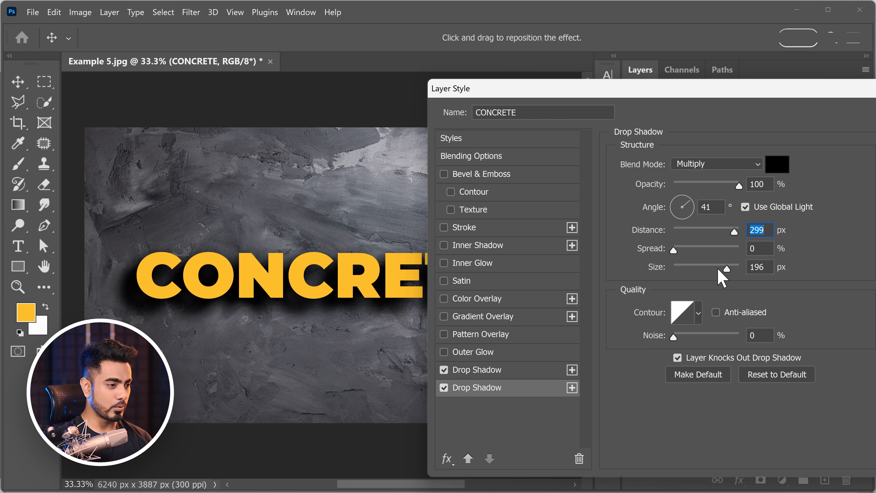
drag(719, 272, 679, 273)
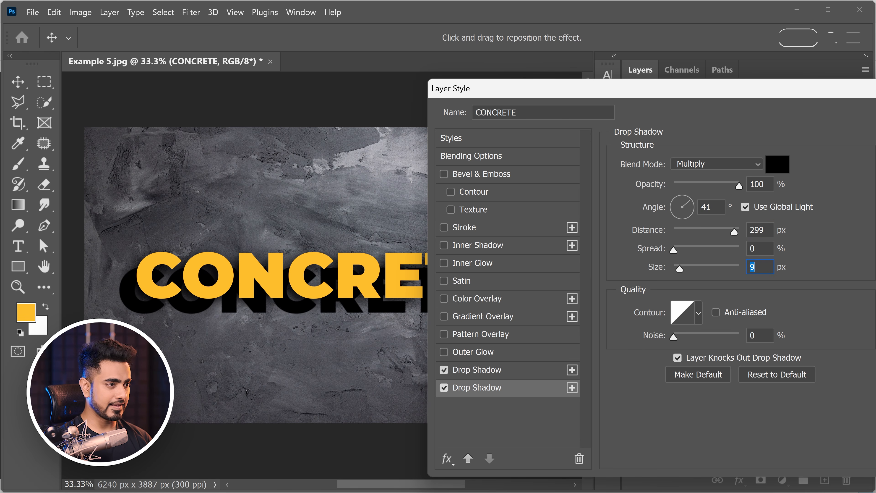
click(694, 186)
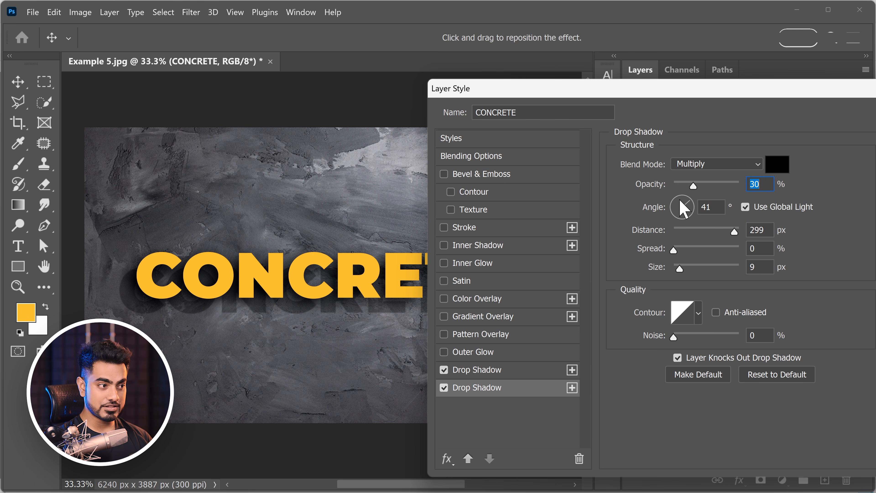
mouse_move(685, 205)
mouse_down()
mouse_move(672, 209)
mouse_move(690, 201)
mouse_up()
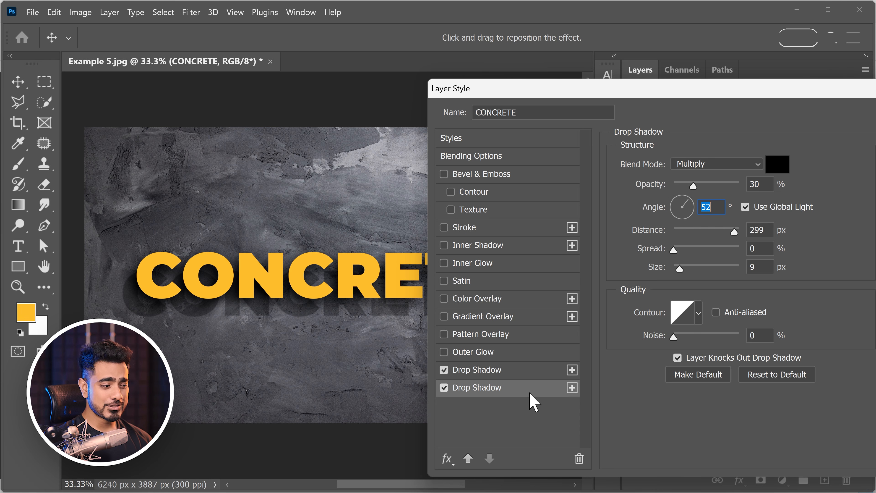
click(579, 461)
- Adjust the drop shadow to about 146 px distance, 43° angle and 199 px size
mouse_move(722, 232)
mouse_down()
mouse_move(690, 231)
mouse_move(727, 231)
mouse_up()
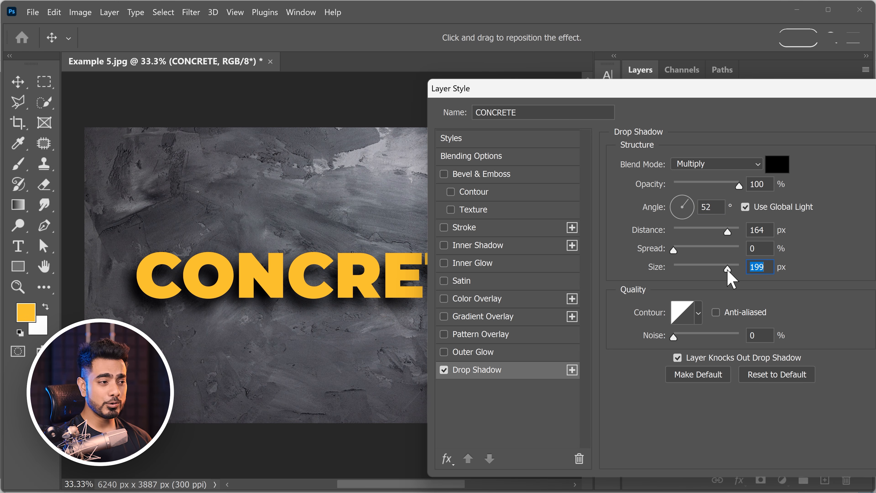
mouse_move(727, 269)
mouse_down()
mouse_move(680, 277)
mouse_move(732, 273)
mouse_up()
drag(673, 250, 634, 256)
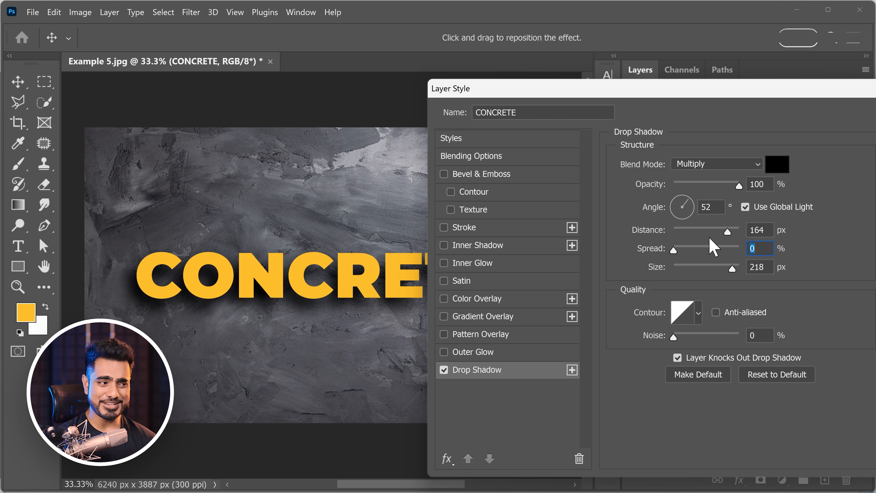
drag(727, 232, 719, 232)
drag(687, 204, 692, 208)
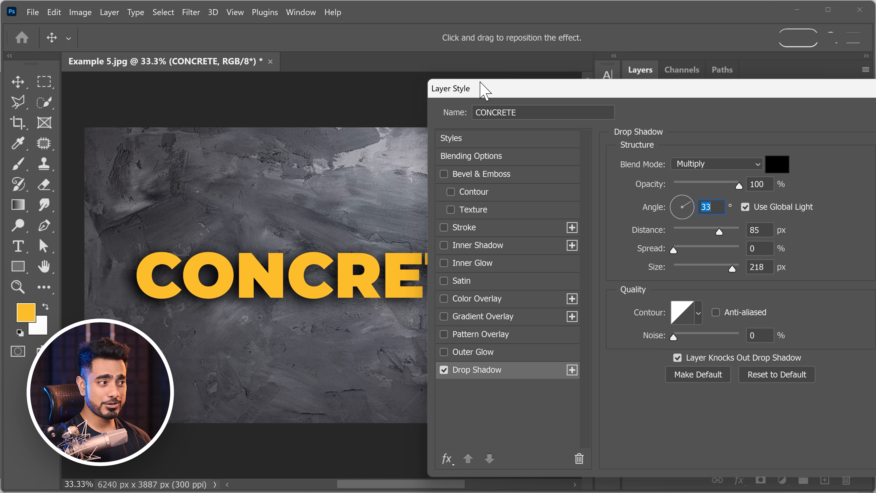
drag(483, 94, 514, 85)
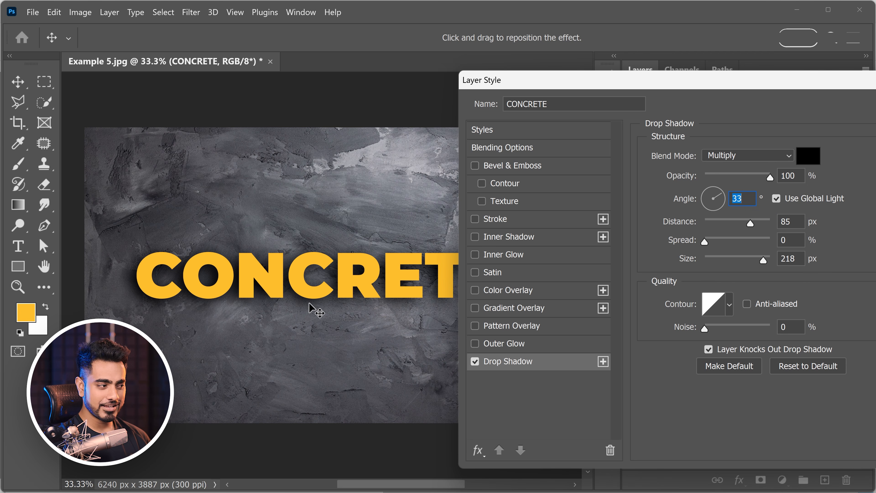
mouse_move(306, 305)
mouse_down()
mouse_move(278, 327)
mouse_move(354, 363)
mouse_move(283, 255)
mouse_move(344, 334)
mouse_move(274, 276)
mouse_move(326, 300)
mouse_move(310, 309)
mouse_up()
click(311, 315)
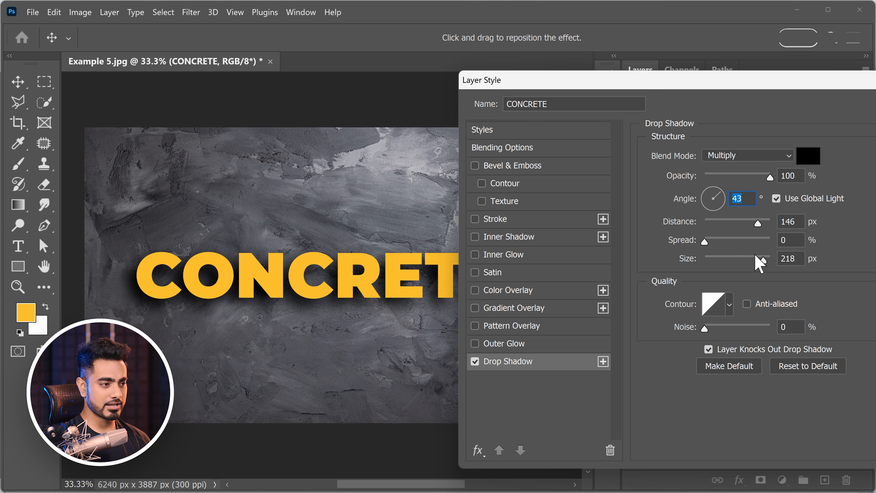
drag(759, 263, 757, 263)
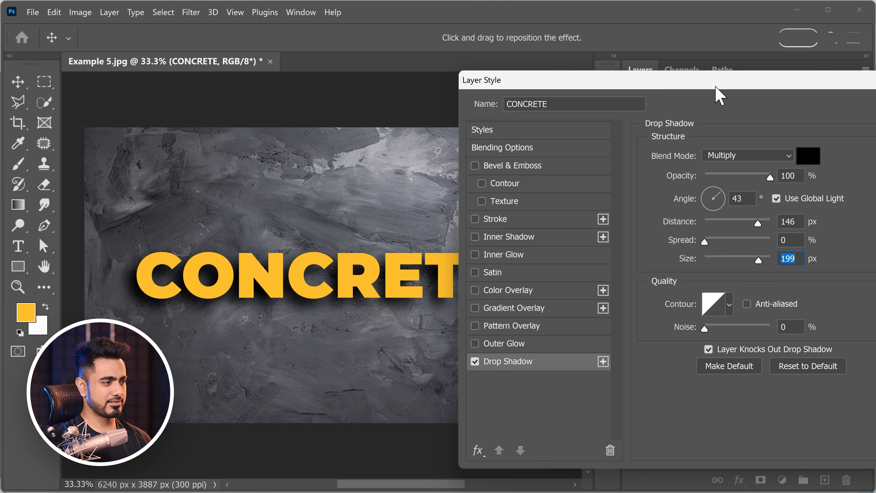
- Apply the drop shadow and lower the CONCRETE layer's fill to 0%
drag(715, 95, 526, 113)
click(773, 125)
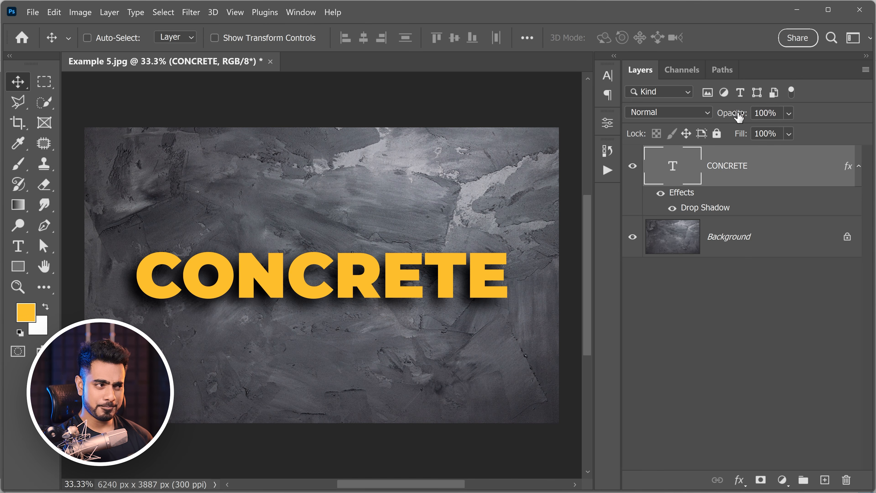
drag(738, 116, 717, 121)
click(780, 113)
drag(780, 113, 842, 110)
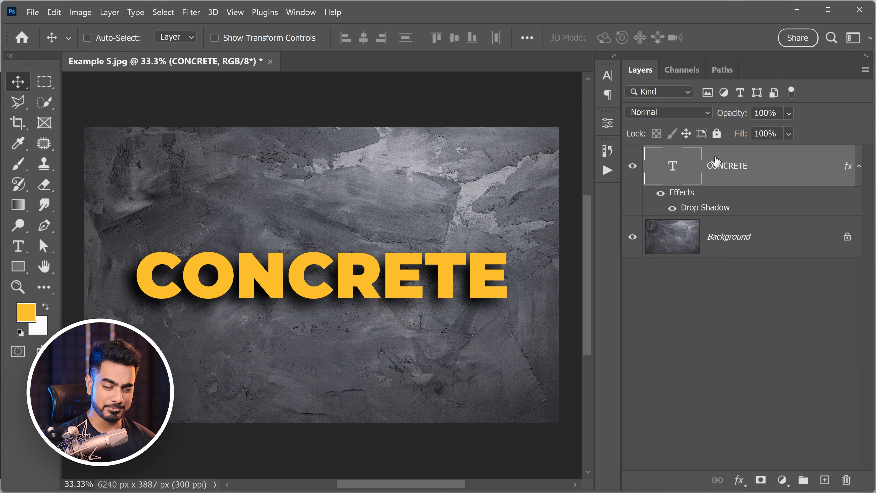
drag(741, 134, 687, 139)
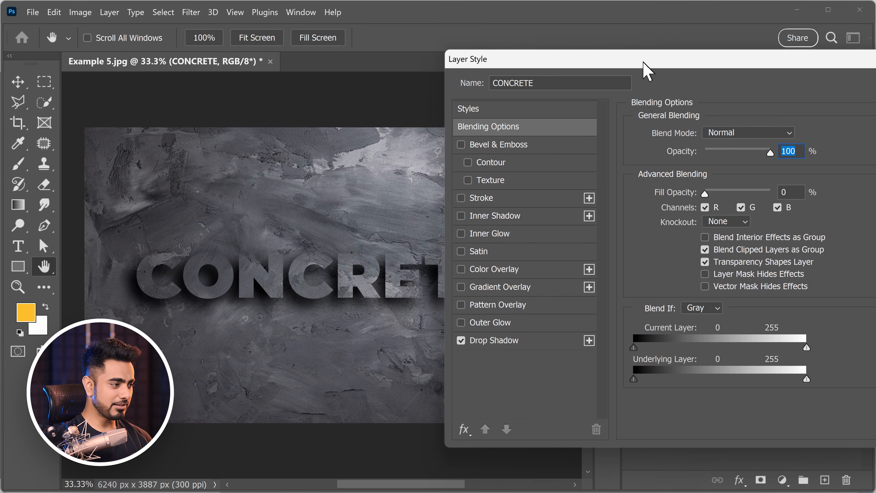
- Reopen the drop shadow settings and refine them to about 122 px distance, 60° angle and 250 px size
drag(643, 64, 641, 71)
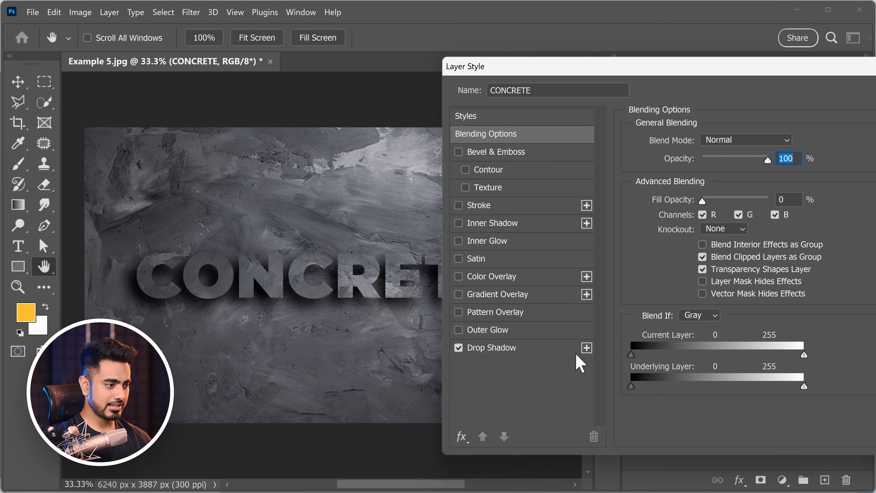
click(542, 350)
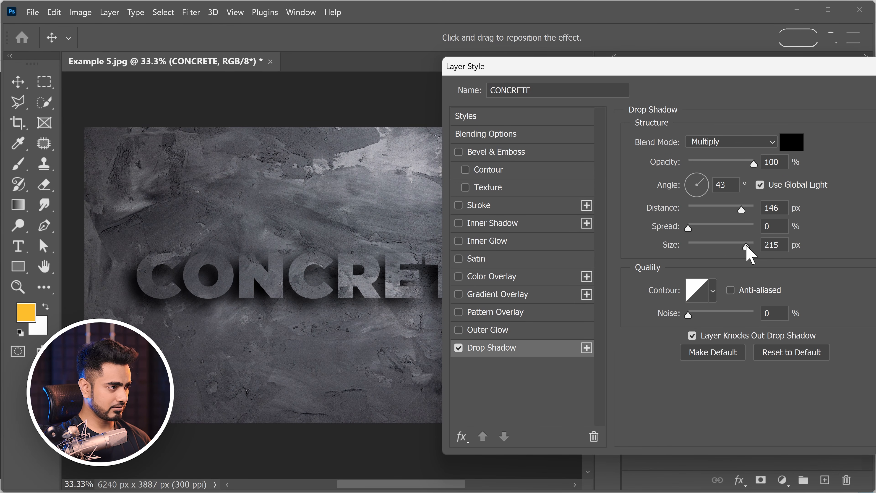
drag(746, 246, 753, 245)
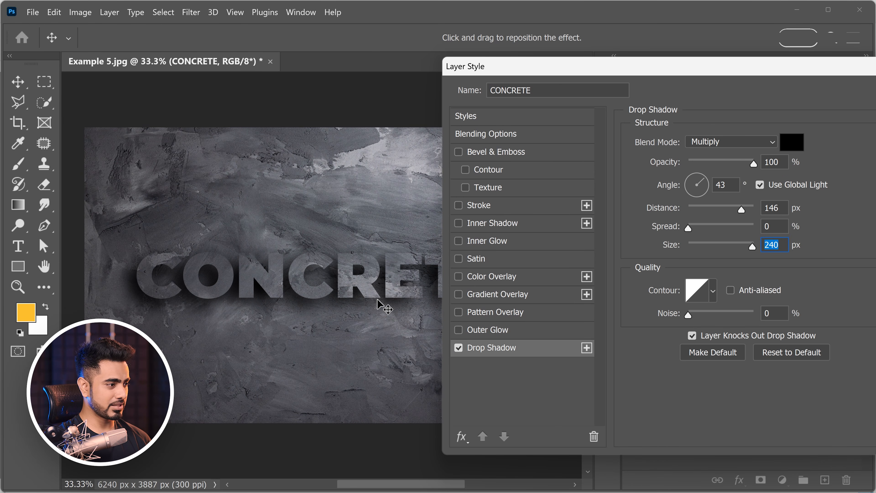
drag(339, 303, 359, 303)
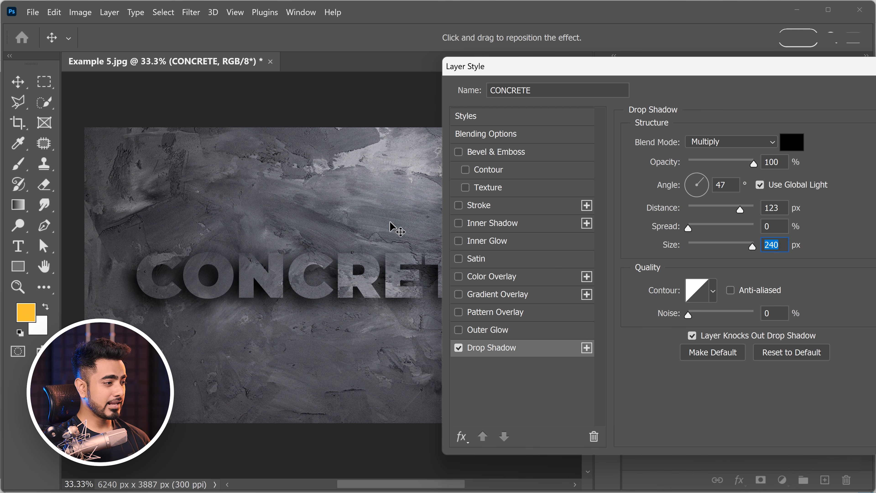
scroll(385, 206, down, 3)
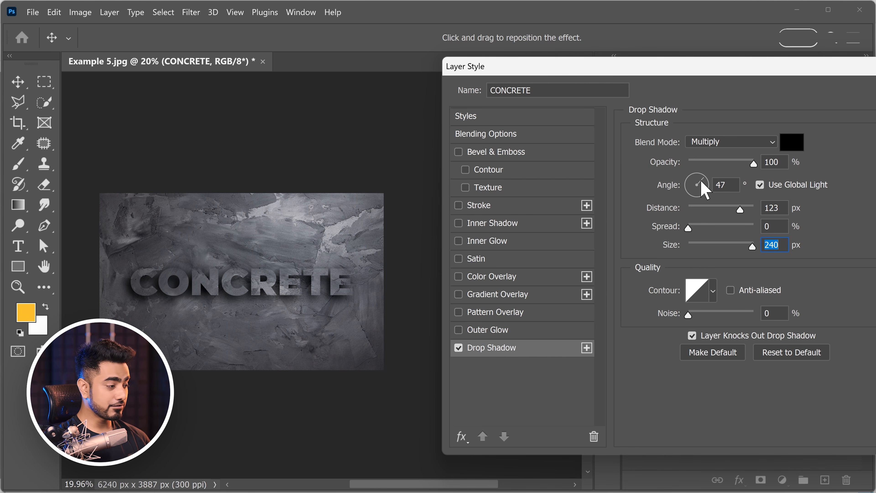
click(705, 178)
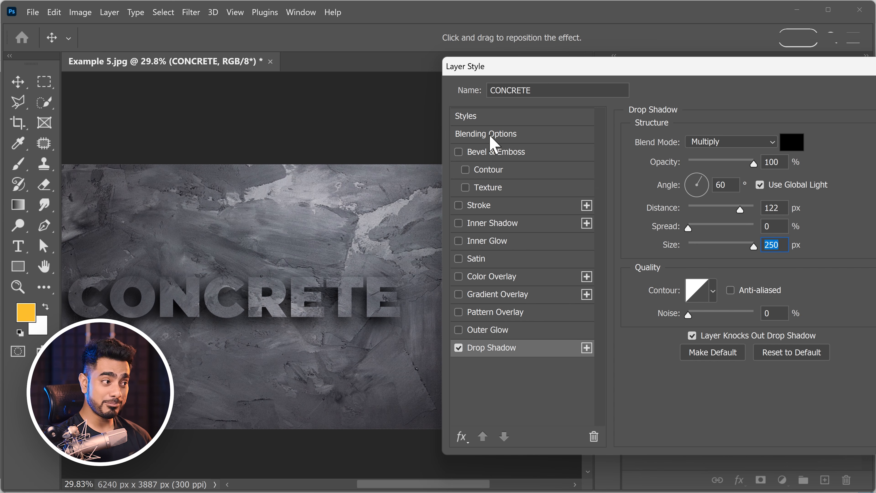
- Enable the Bevel & Emboss effect and open its settings
click(459, 153)
click(487, 154)
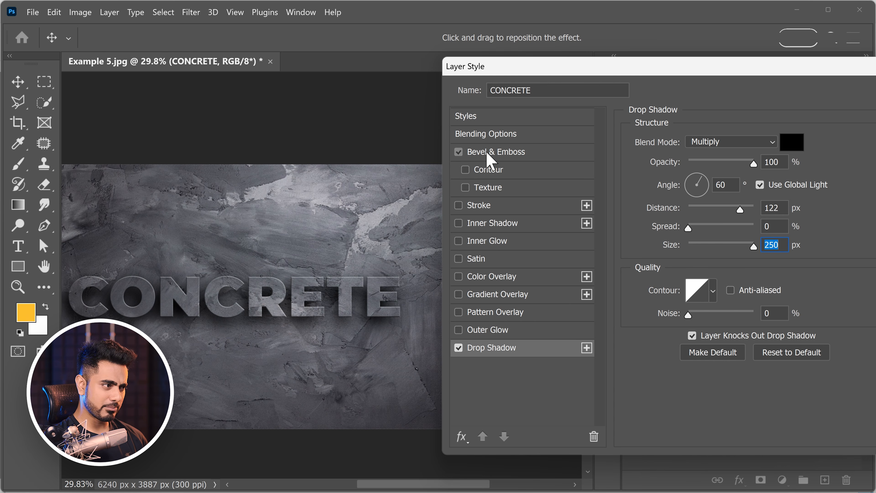
click(458, 153)
click(492, 155)
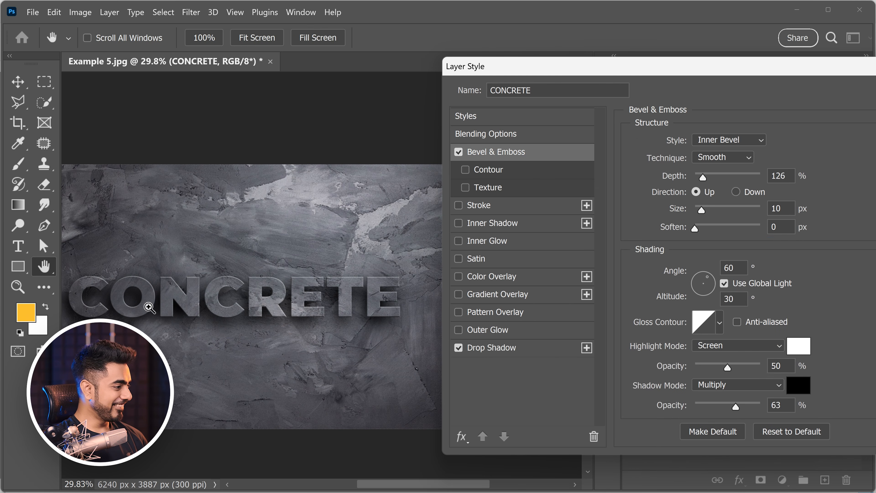
- Try a bevel depth of 396% and a bevel size of 43 px
drag(148, 306, 194, 274)
drag(257, 259, 200, 258)
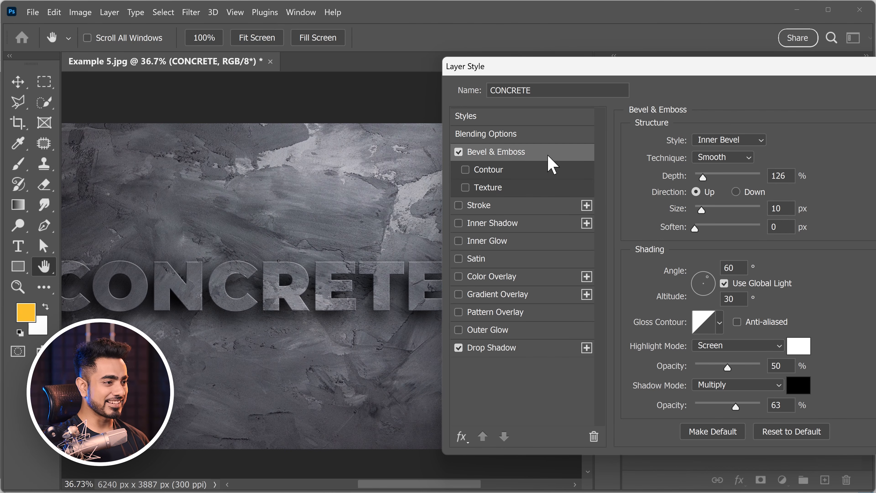
drag(704, 177, 720, 178)
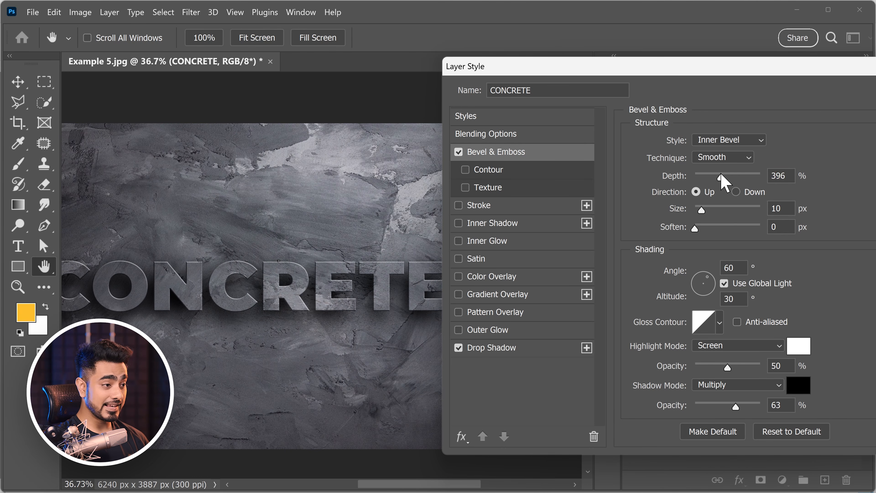
drag(704, 208, 719, 214)
drag(708, 208, 711, 209)
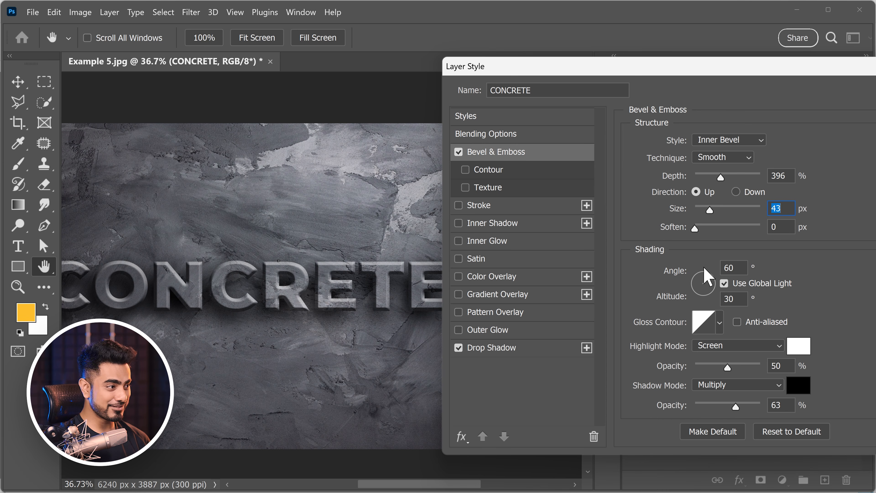
- Set the bevel shading angle to 65° and the altitude to 26°
scroll(317, 180, down, 3)
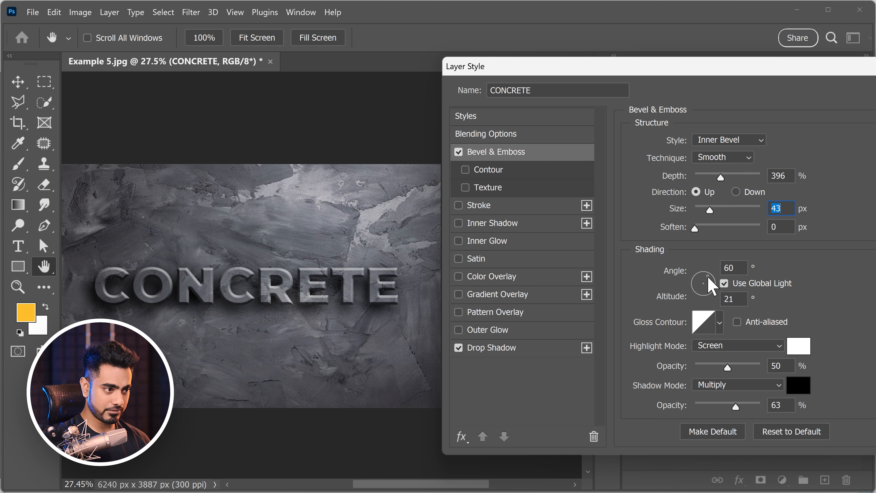
click(708, 277)
drag(708, 277, 706, 281)
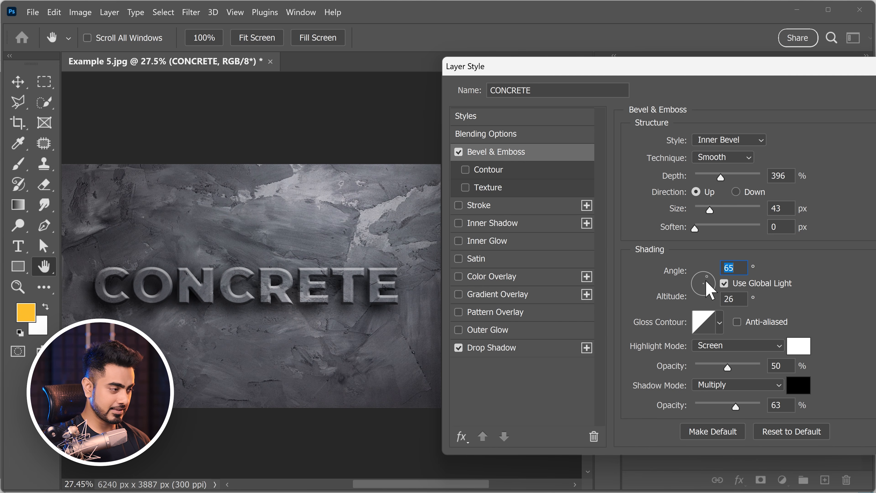
- Set the bevel size to 10 px and depth to 147%, then apply the layer style
drag(709, 209, 702, 210)
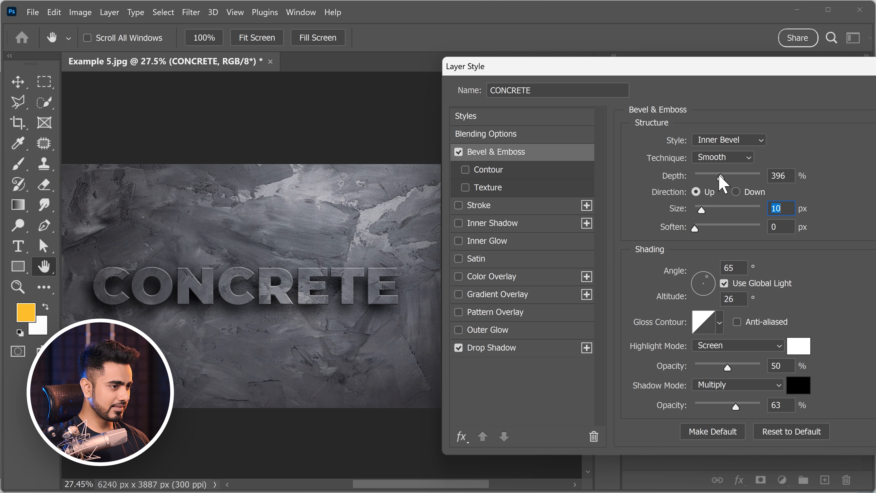
mouse_move(720, 177)
mouse_down()
mouse_move(696, 178)
mouse_move(704, 179)
mouse_up()
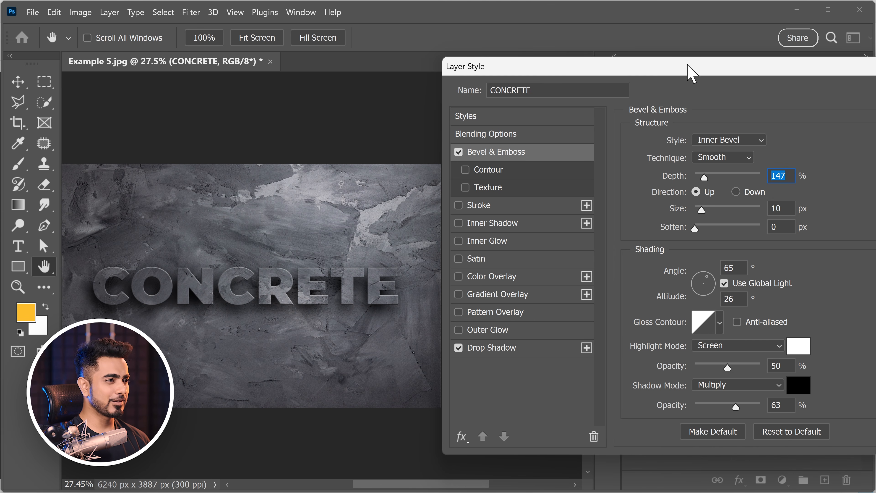
drag(687, 71, 418, 107)
click(686, 128)
- Center the CONCRETE text horizontally and vertically on the canvas
key(v)
key(ctrl+0)
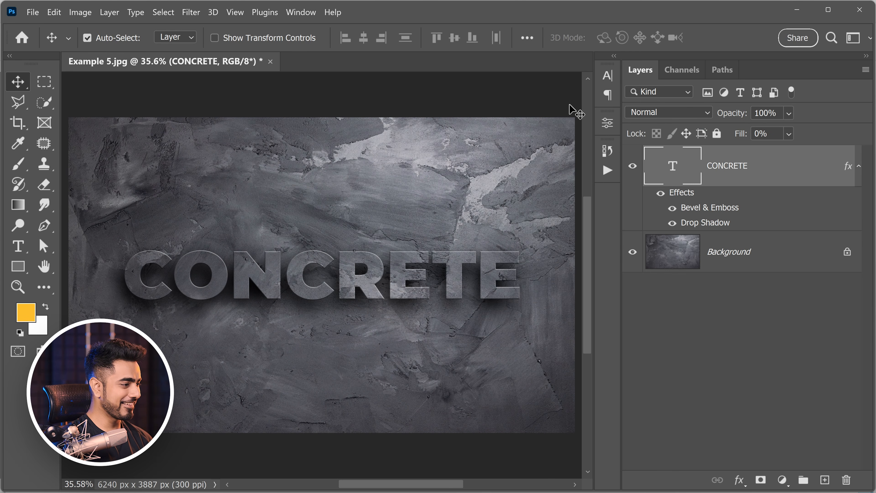
mouse_move(361, 288)
mouse_down()
mouse_move(377, 206)
mouse_move(282, 259)
mouse_move(407, 336)
mouse_move(371, 180)
mouse_move(322, 294)
mouse_move(408, 271)
mouse_move(362, 255)
mouse_move(373, 288)
mouse_move(360, 285)
mouse_up()
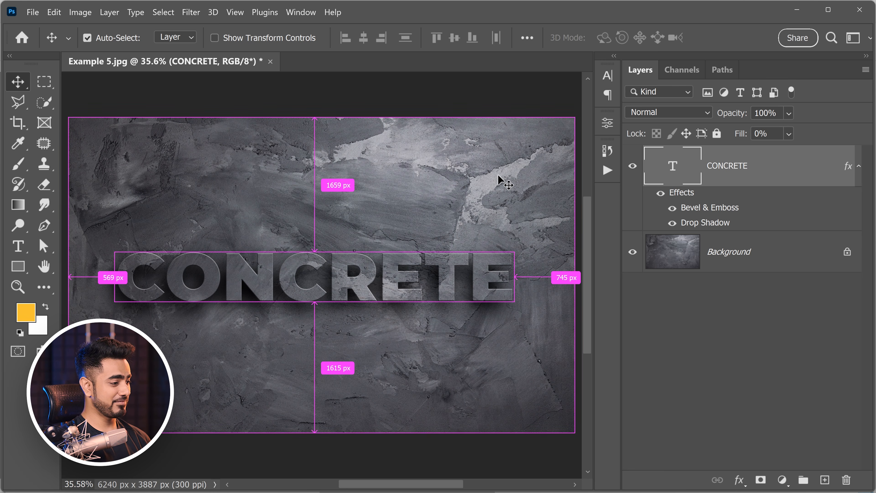
key(ctrl+a)
click(363, 38)
click(454, 37)
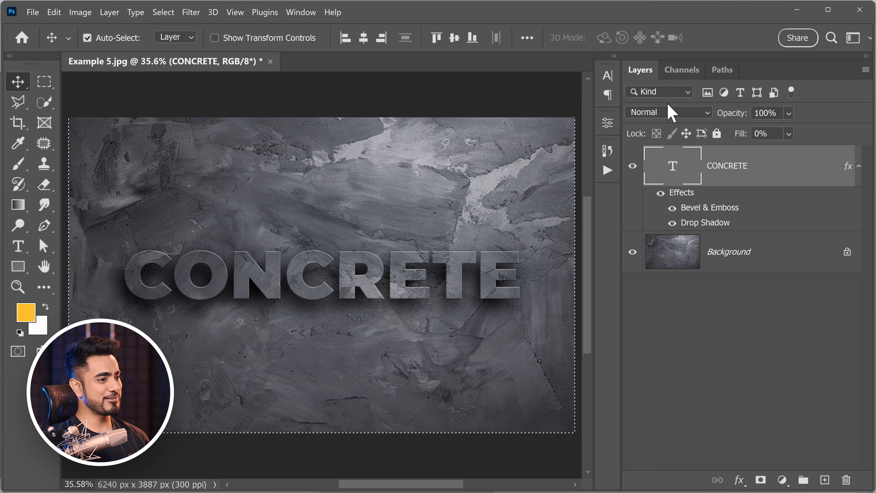
key(ctrl+d)
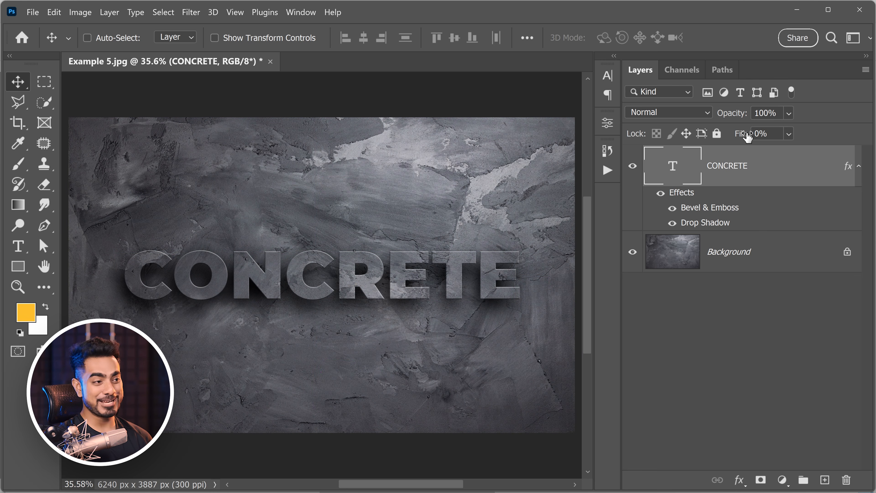
- Compare the text with the layer fill at 100%, then return the fill to 0%
click(739, 136)
drag(739, 135, 869, 103)
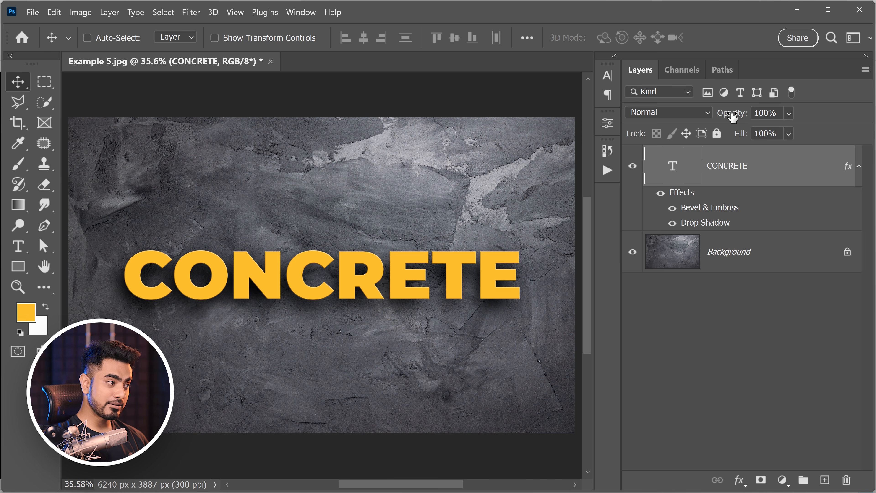
drag(732, 117, 800, 117)
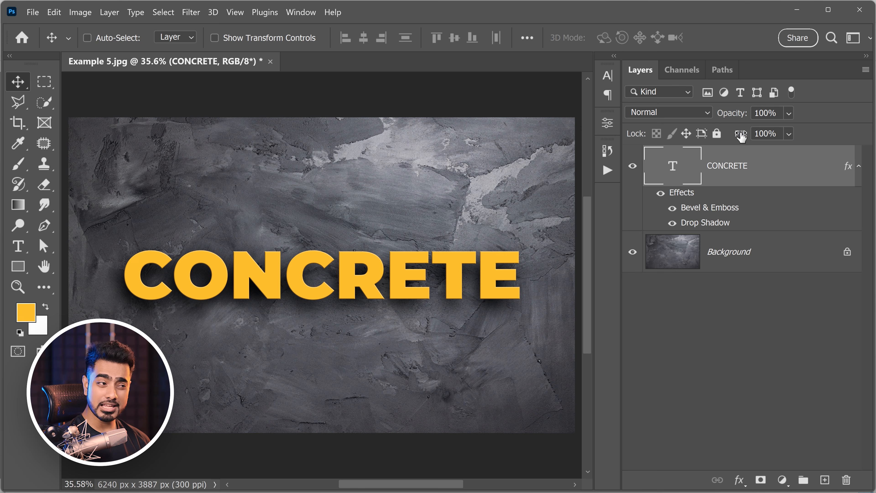
drag(741, 135, 617, 142)
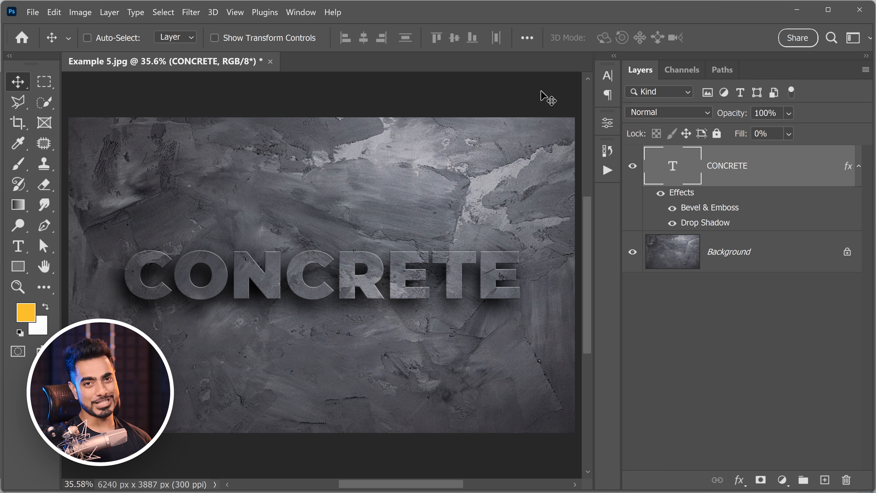